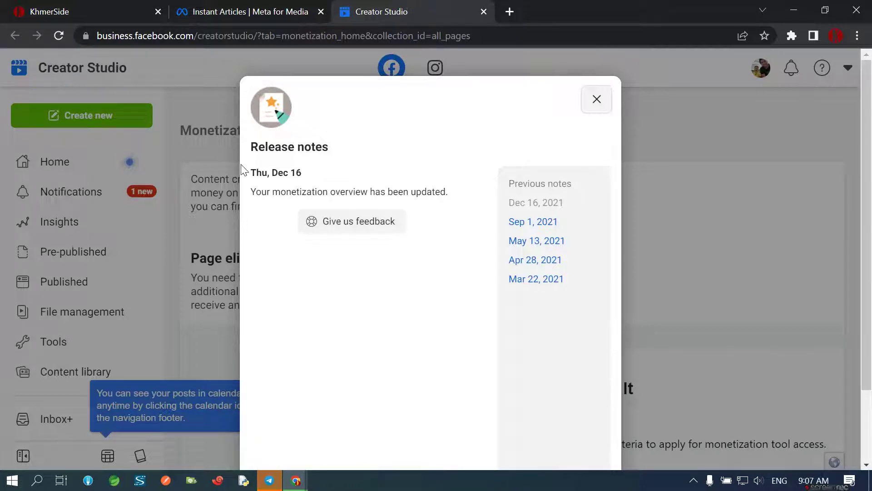
# Close the Release notes dialog covering the monetization overview
pyautogui.scroll(-2, 358, 284)
pyautogui.scroll(2, 452, 343)
pyautogui.click(597, 99)
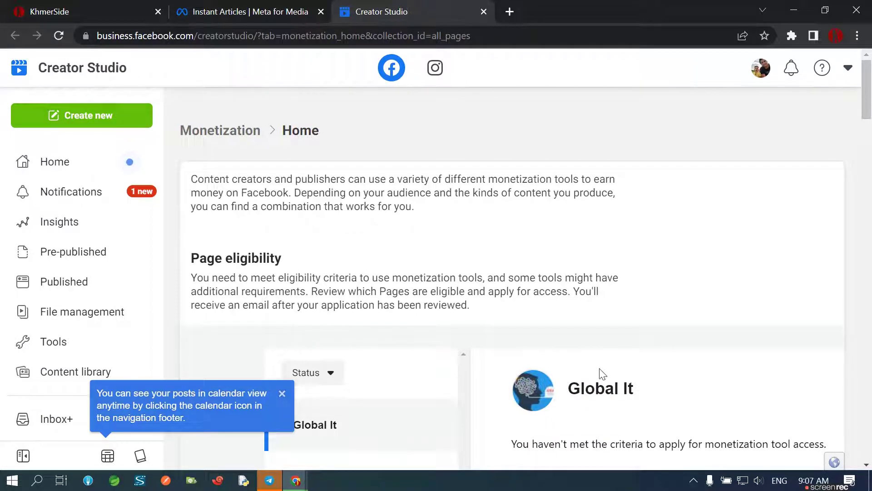
# View the status filter options for the page eligibility list, leaving the filter as it is
pyautogui.scroll(-4, 443, 282)
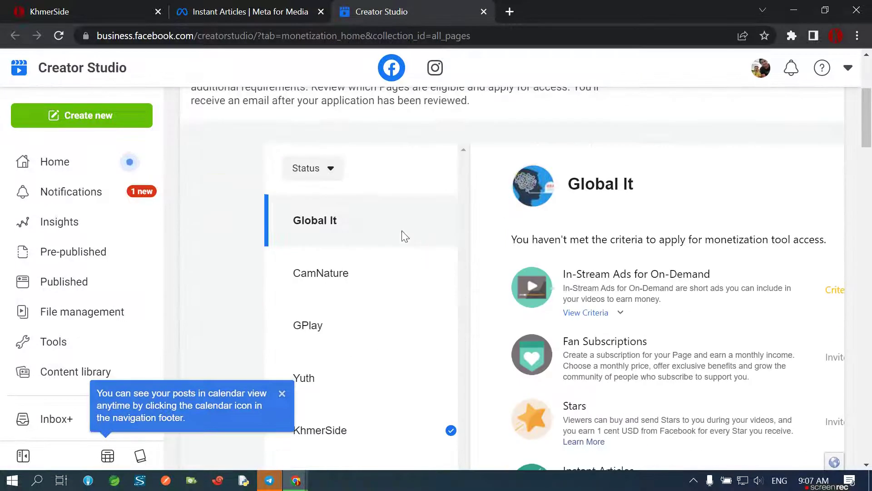
pyautogui.click(331, 169)
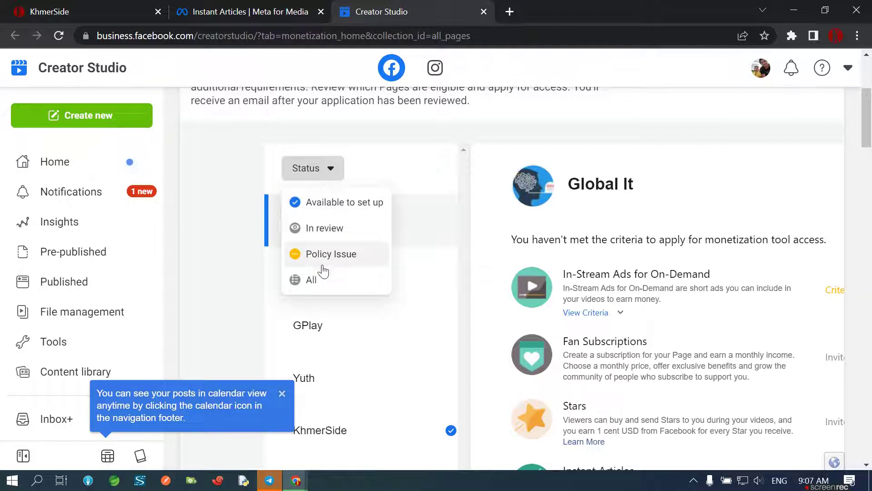
pyautogui.click(212, 161)
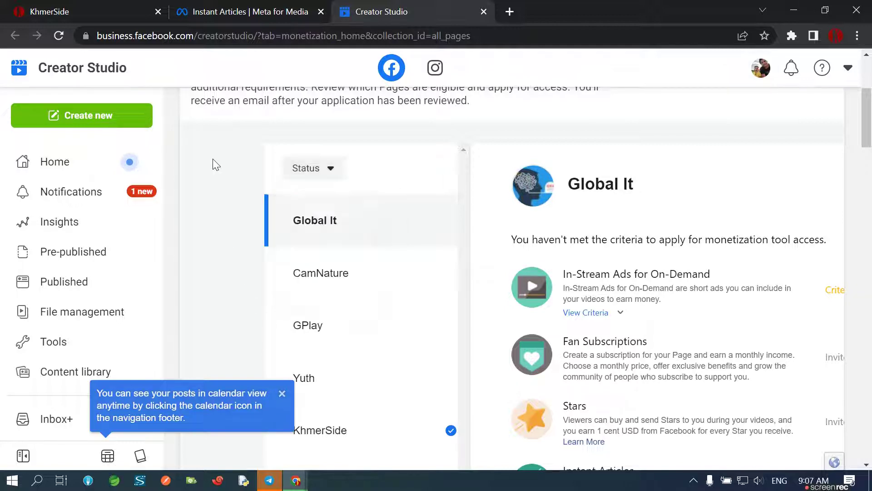
# Select the KhmerSide page in the page eligibility list
pyautogui.scroll(-1, 345, 318)
pyautogui.scroll(-1, 359, 407)
pyautogui.click(355, 341)
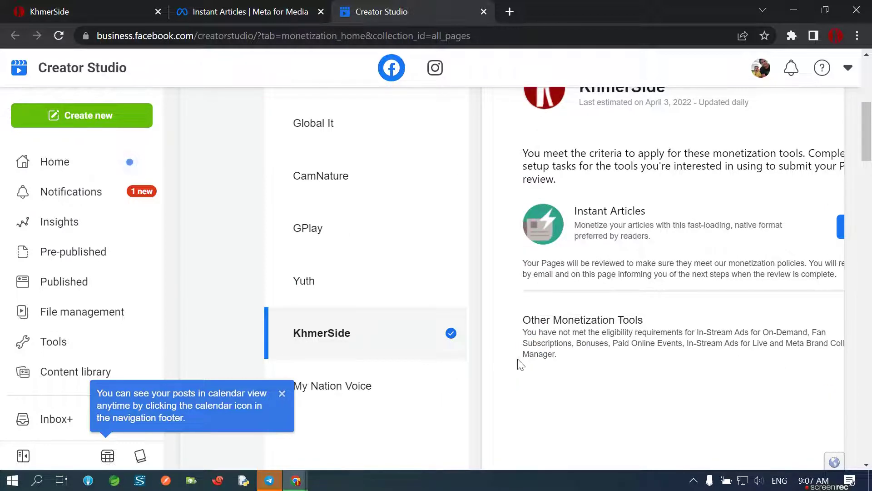
# Read KhmerSide's monetization eligibility message and the note on how its Instant Articles application is reviewed
pyautogui.scroll(-2, 522, 364)
pyautogui.scroll(5, 522, 363)
pyautogui.scroll(-3, 720, 331)
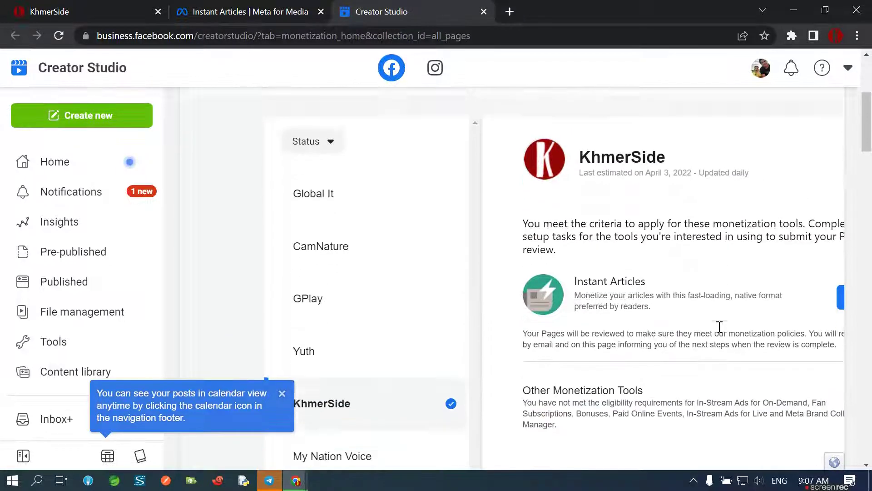
pyautogui.moveTo(523, 153); pyautogui.dragTo(832, 160)
pyautogui.click(755, 190)
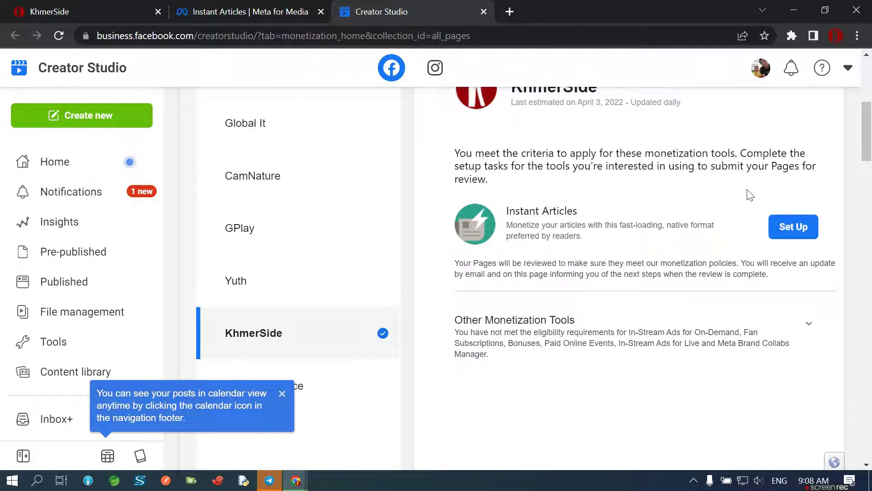
pyautogui.scroll(3, 750, 195)
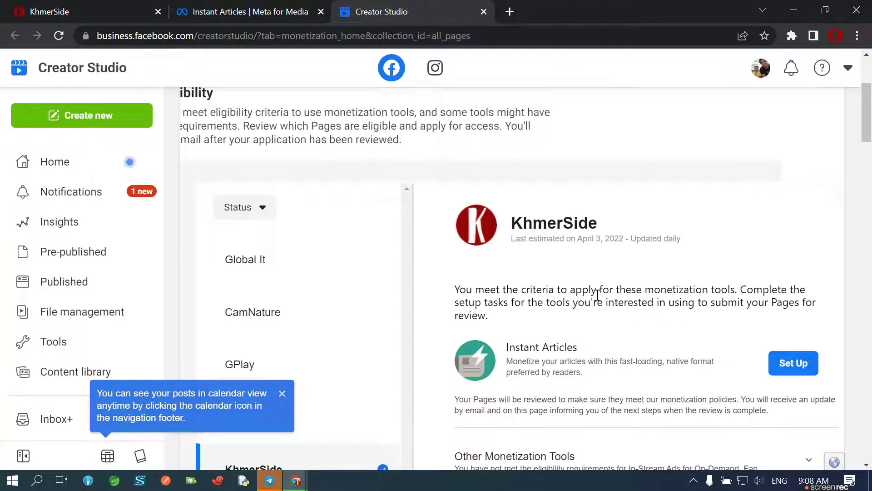
pyautogui.moveTo(457, 289); pyautogui.dragTo(816, 291)
pyautogui.moveTo(459, 301); pyautogui.dragTo(817, 305)
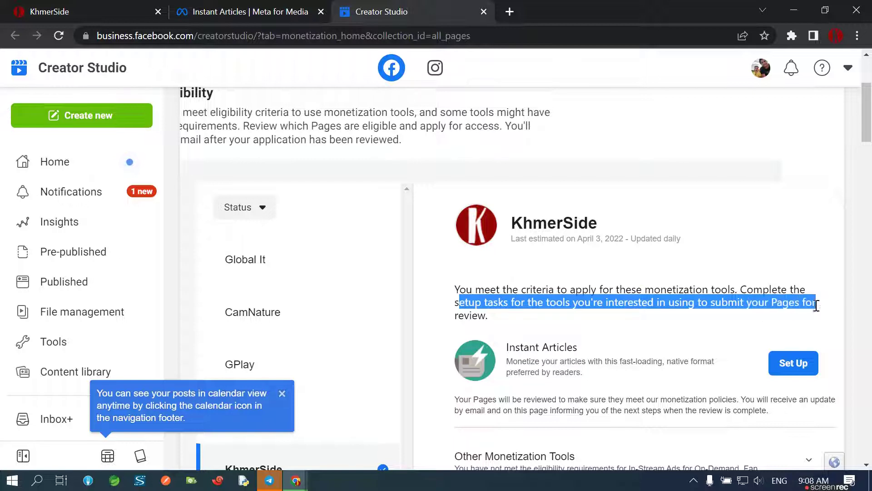
pyautogui.moveTo(458, 318); pyautogui.dragTo(496, 319)
pyautogui.scroll(-3, 582, 348)
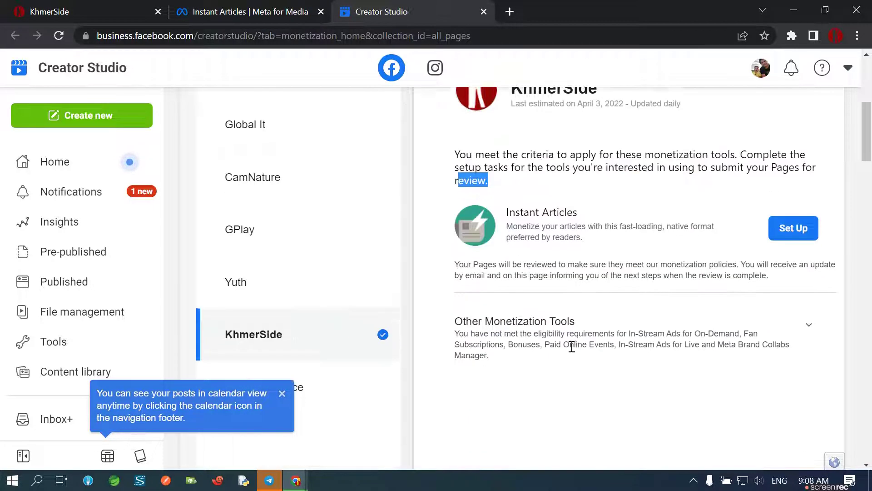
pyautogui.moveTo(458, 265); pyautogui.dragTo(775, 293)
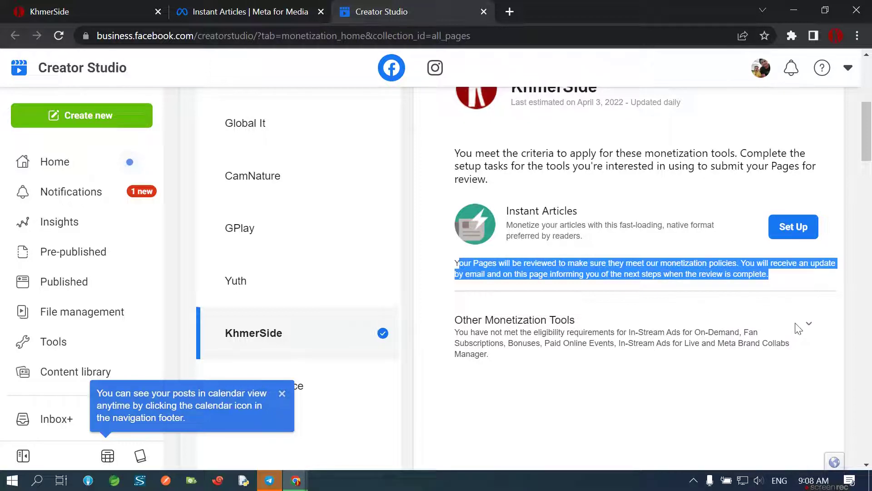
# Expand Other Monetization Tools for KhmerSide and look through the listed tools and their statuses
pyautogui.click(809, 323)
pyautogui.scroll(-2, 614, 341)
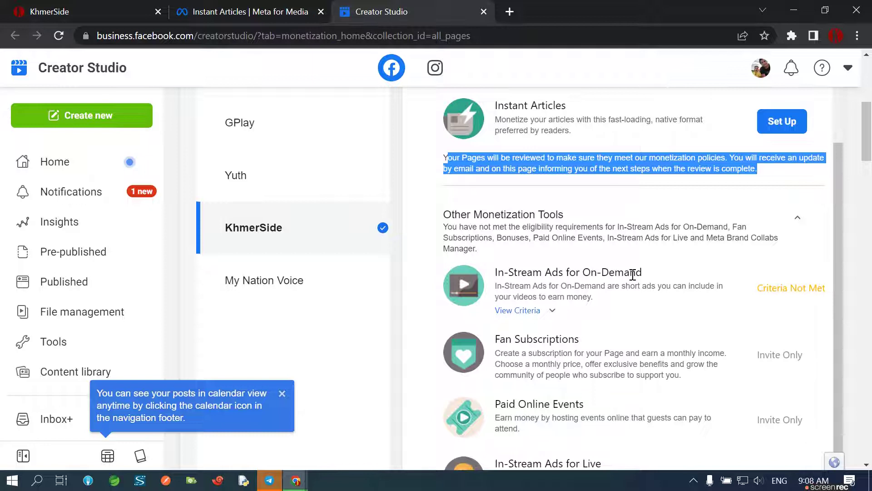
pyautogui.click(552, 315)
pyautogui.scroll(-5, 554, 318)
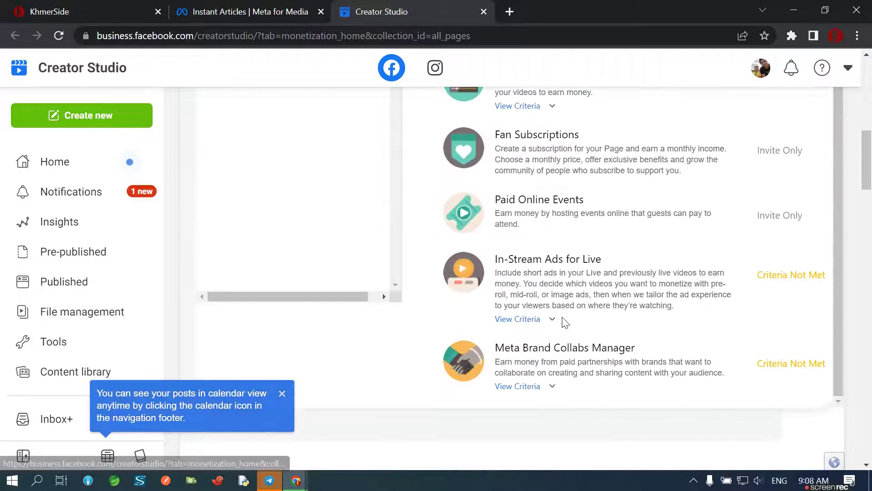
pyautogui.scroll(-2, 564, 334)
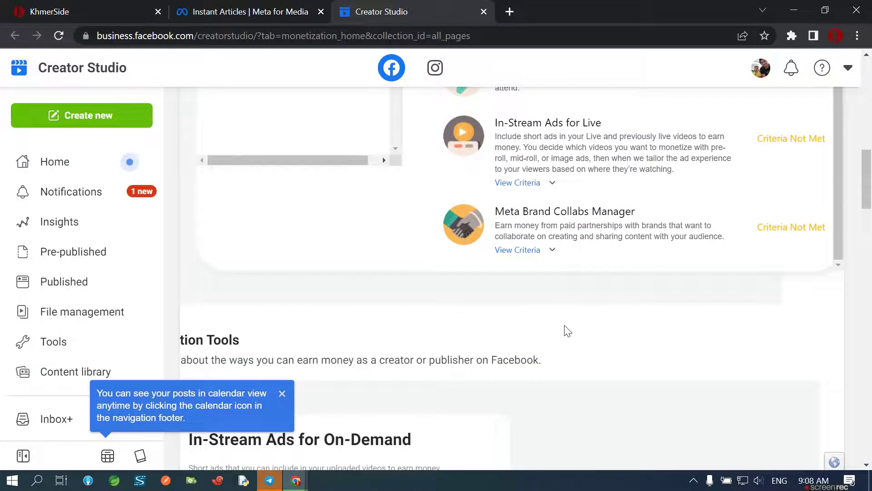
# Go to the Monetization Tools overview and dismiss the calendar view tip
pyautogui.scroll(-3, 563, 332)
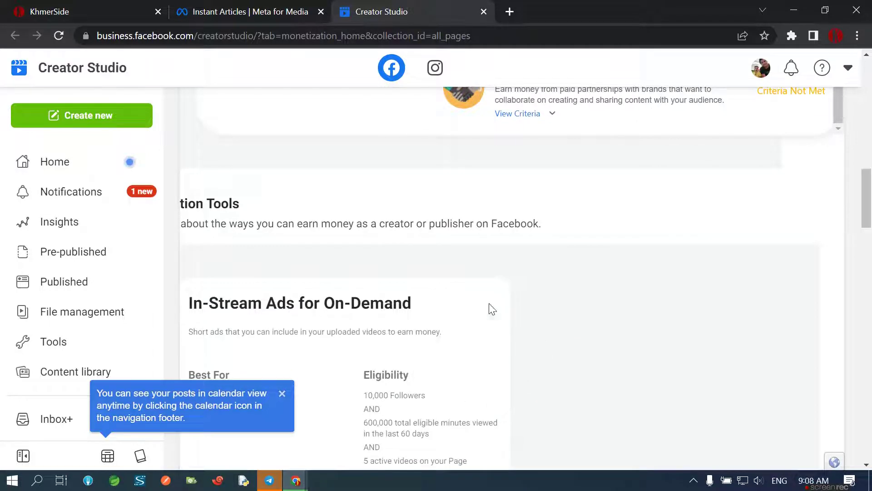
pyautogui.moveTo(226, 223); pyautogui.dragTo(2, 227)
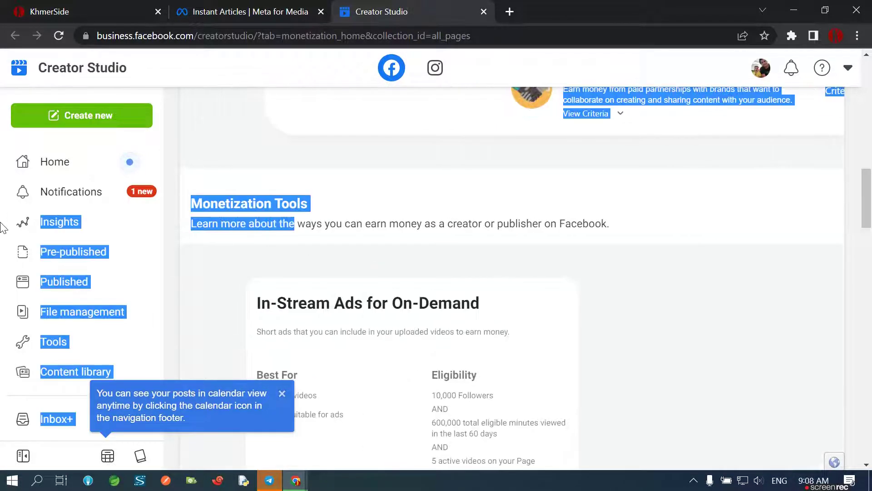
pyautogui.click(356, 220)
pyautogui.scroll(-3, 343, 261)
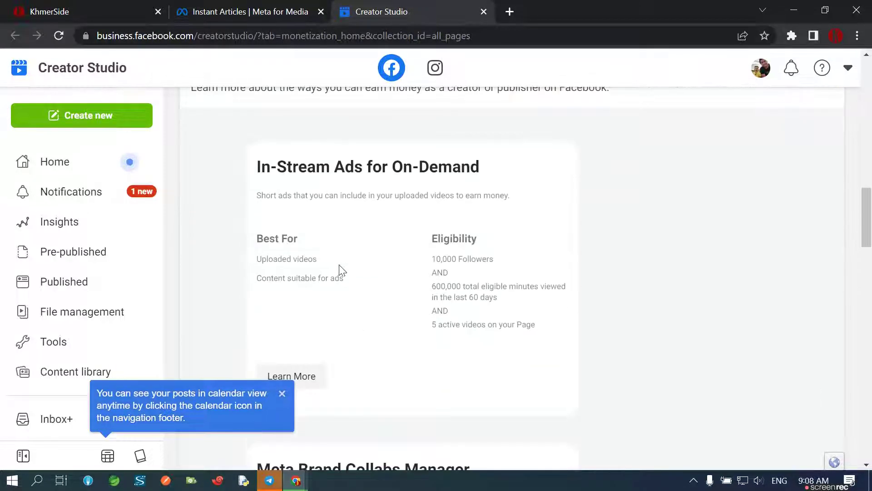
pyautogui.click(283, 394)
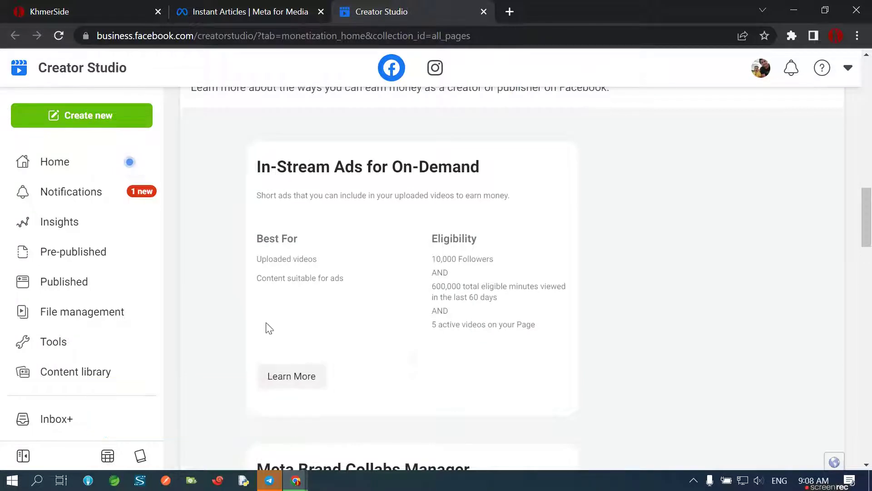
# Examine the purpose and eligibility criteria of each monetization tool, from In-Stream Ads for On-Demand to In-Stream Ads for Live
pyautogui.moveTo(297, 168); pyautogui.dragTo(461, 169)
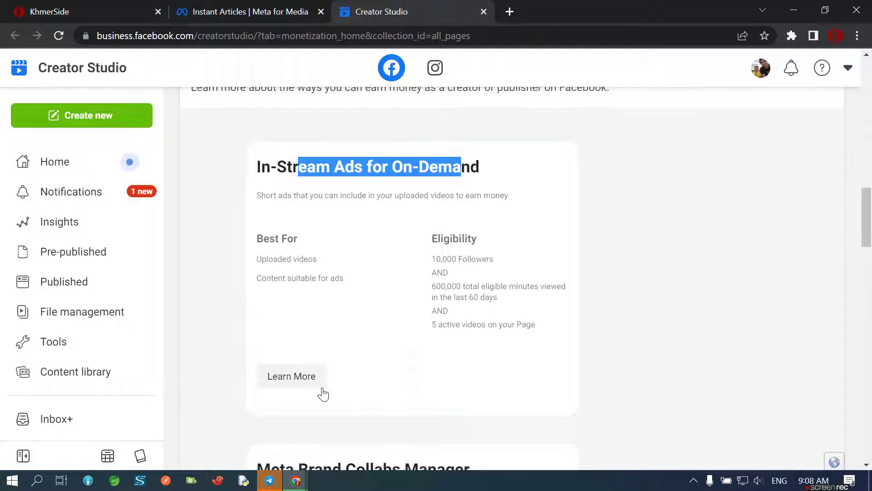
pyautogui.scroll(-1, 319, 394)
pyautogui.scroll(-5, 319, 393)
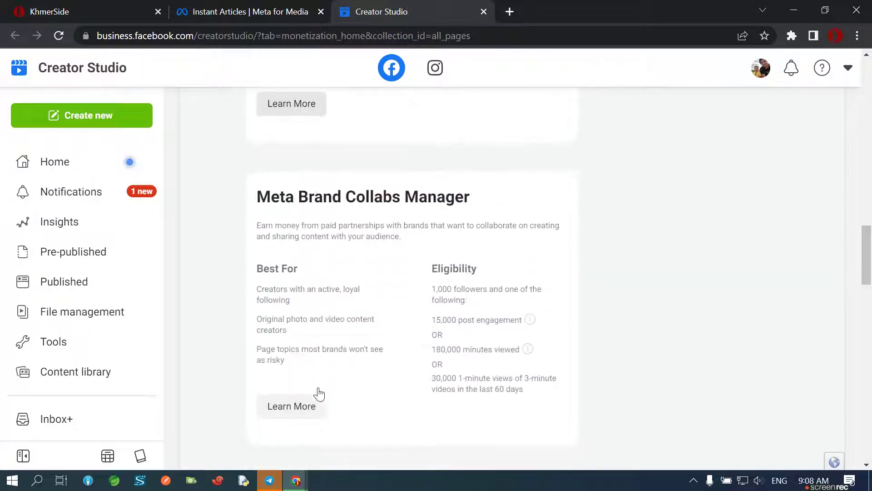
pyautogui.scroll(-6, 323, 392)
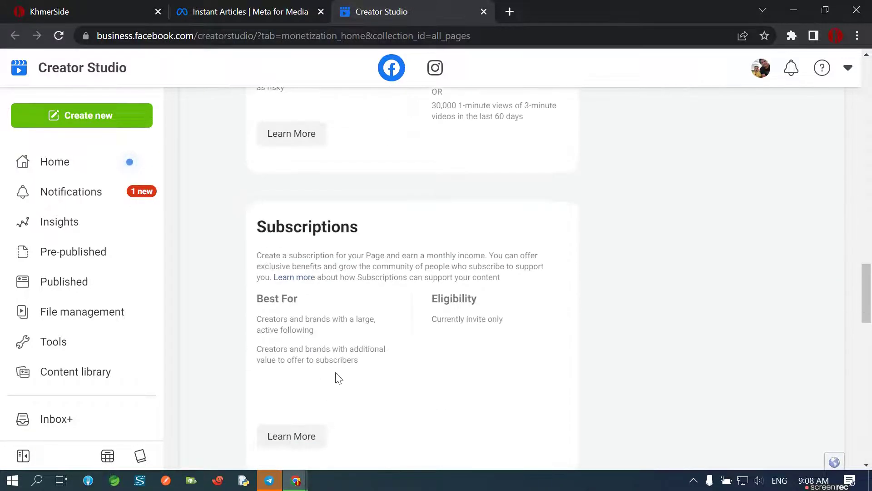
pyautogui.scroll(-6, 336, 377)
pyautogui.scroll(-10, 339, 378)
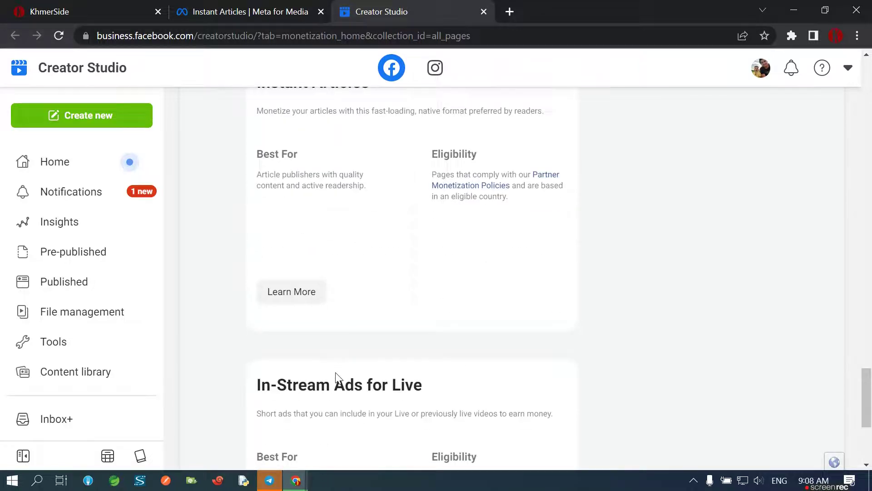
pyautogui.scroll(-5, 337, 377)
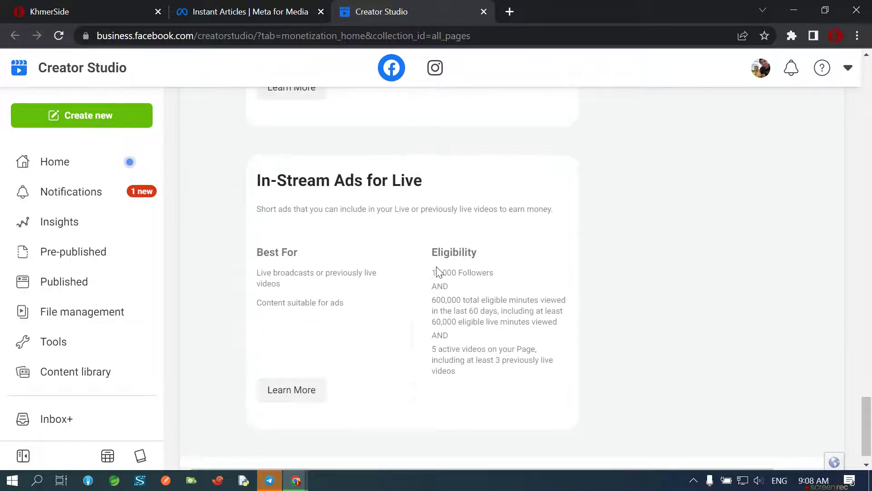
pyautogui.moveTo(430, 273); pyautogui.dragTo(560, 345)
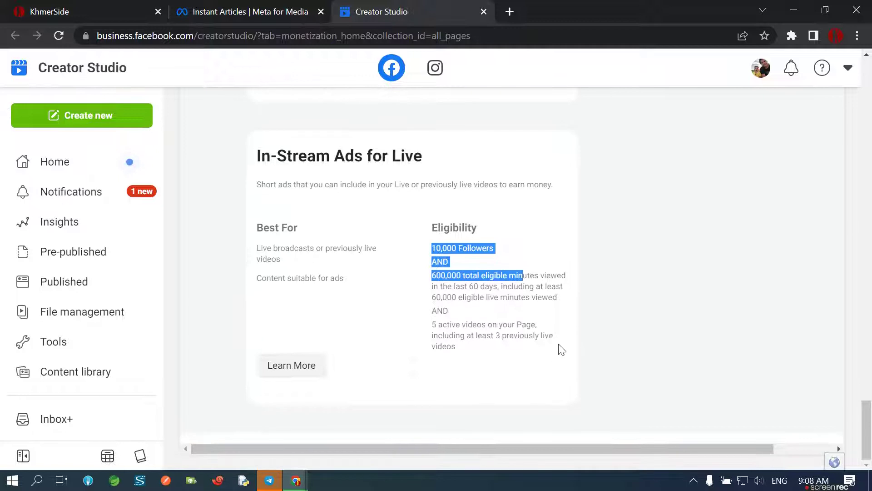
pyautogui.click(477, 384)
pyautogui.scroll(10, 431, 360)
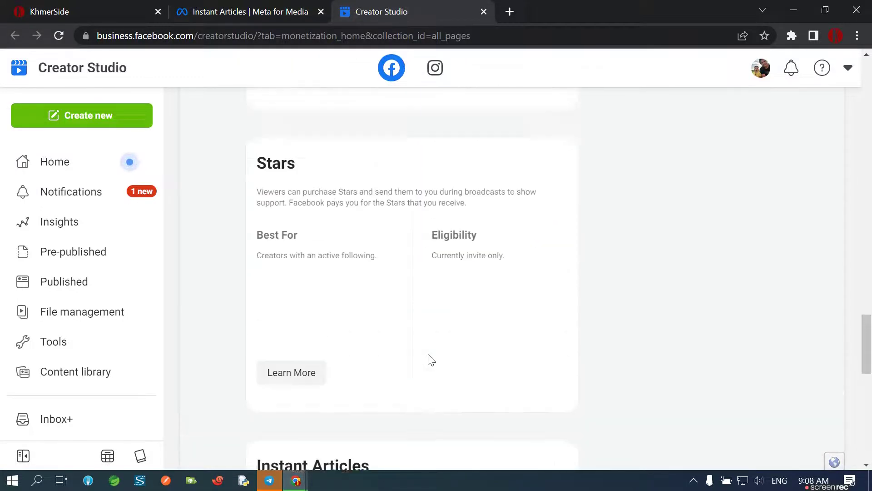
pyautogui.scroll(12, 429, 355)
pyautogui.moveTo(433, 196); pyautogui.dragTo(510, 209)
pyautogui.scroll(10, 469, 345)
pyautogui.moveTo(445, 373); pyautogui.dragTo(588, 371)
pyautogui.scroll(6, 582, 358)
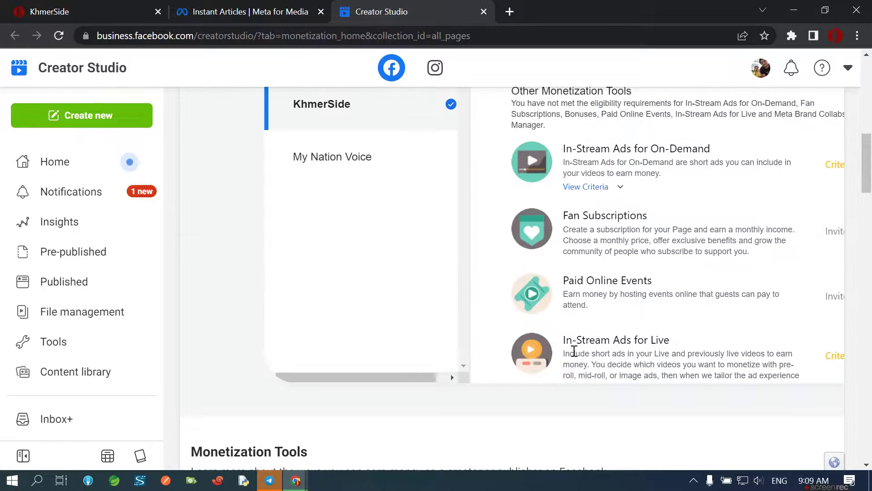
# Open the Instant Articles setup tasks for the KhmerSide page
pyautogui.scroll(8, 575, 353)
pyautogui.moveTo(731, 346); pyautogui.dragTo(805, 386)
pyautogui.click(784, 411)
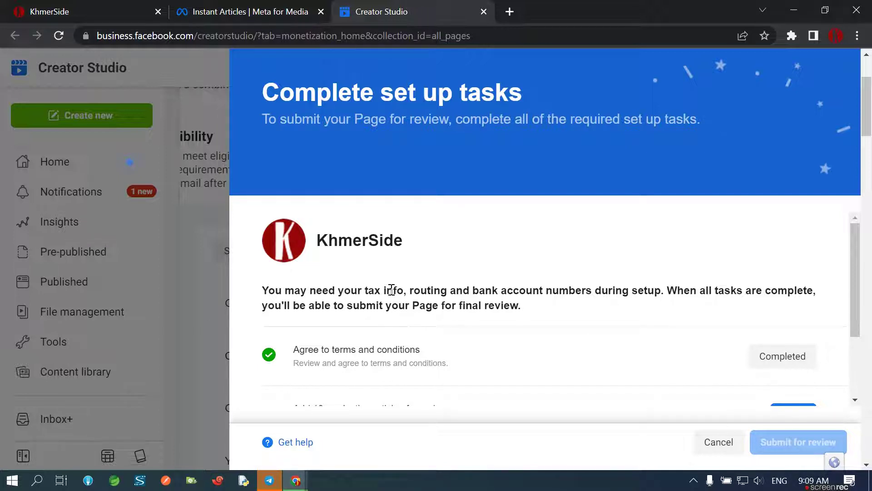
# Begin the task of adding 10 production articles for review and open its domain claim
pyautogui.moveTo(341, 291); pyautogui.dragTo(811, 311)
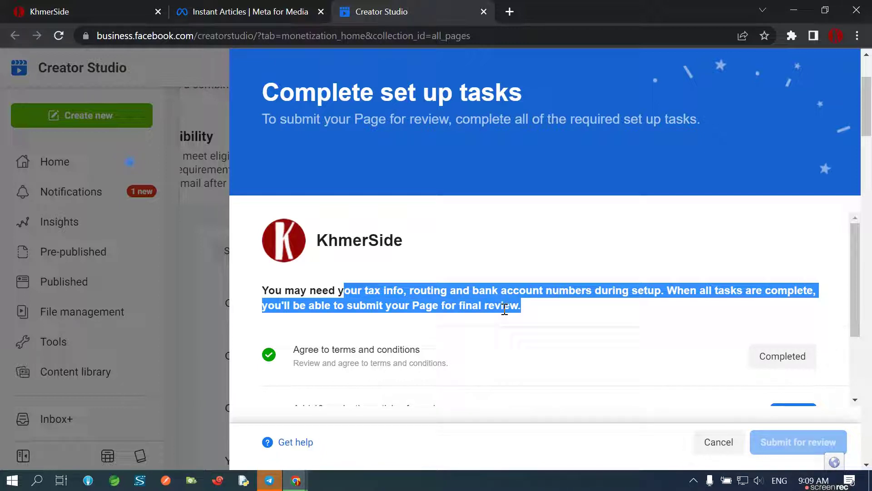
pyautogui.click(495, 323)
pyautogui.scroll(-2, 496, 324)
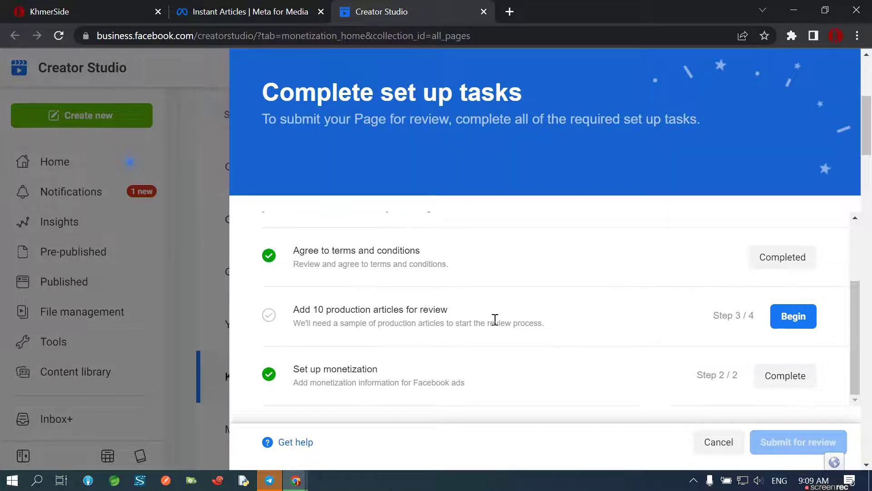
pyautogui.click(790, 326)
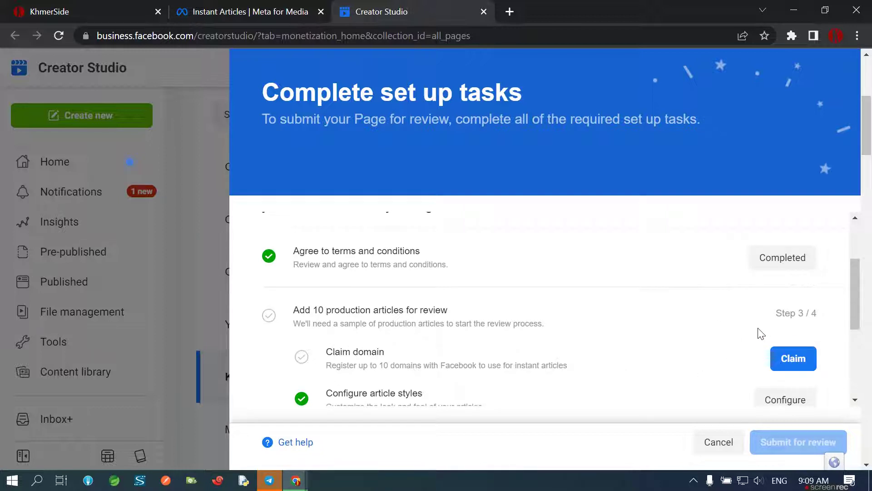
pyautogui.scroll(-3, 554, 356)
pyautogui.scroll(1, 549, 353)
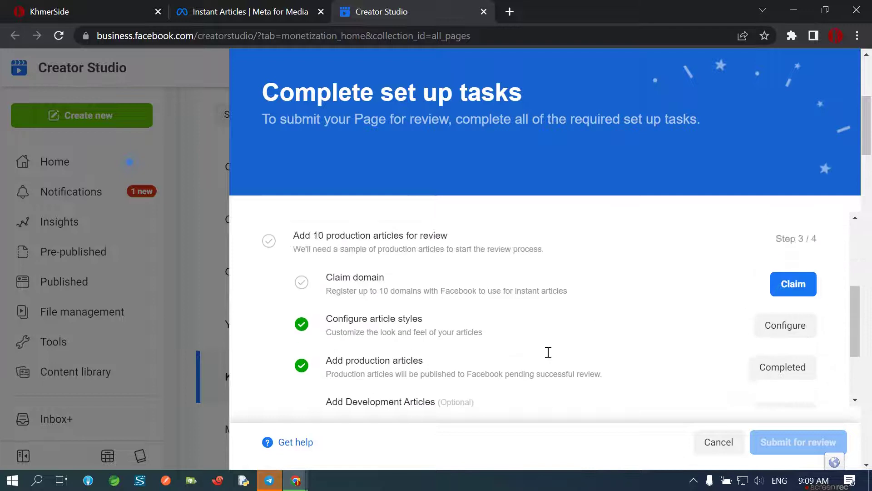
pyautogui.click(790, 295)
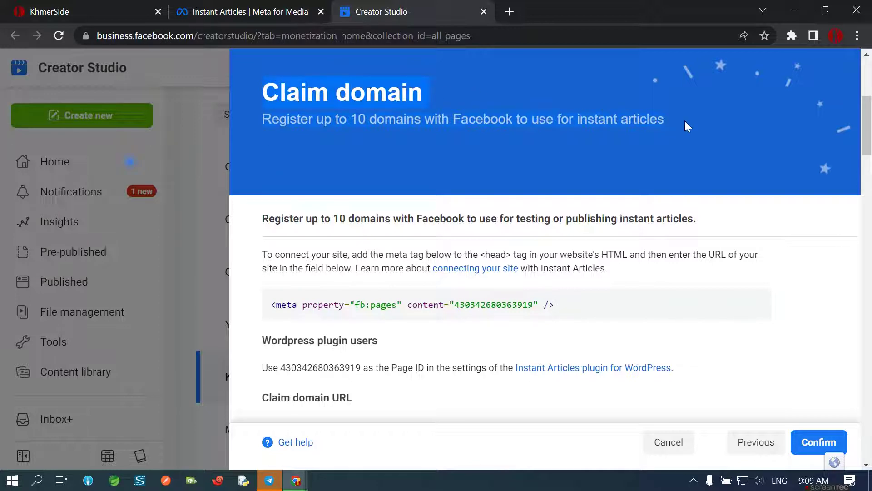
# Read the instructions for connecting a site with the meta tag and check the list of claimed domain URLs
pyautogui.moveTo(262, 220); pyautogui.dragTo(728, 220)
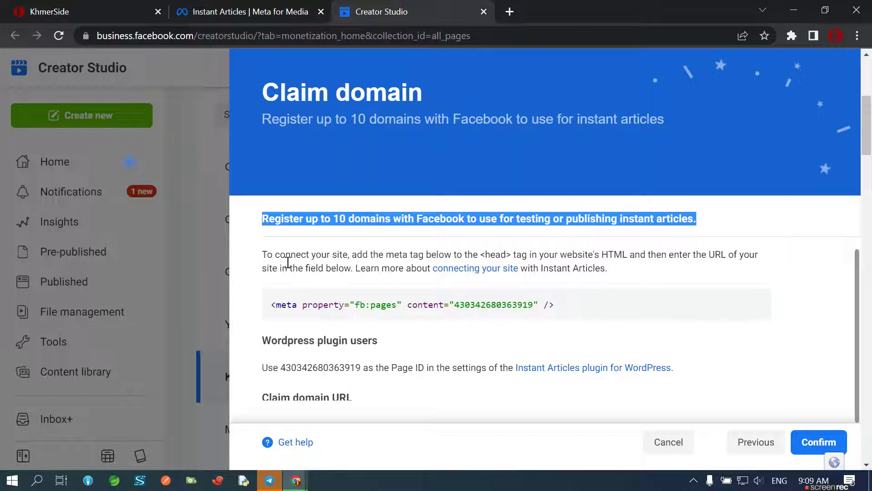
pyautogui.moveTo(263, 257); pyautogui.dragTo(648, 272)
pyautogui.click(657, 276)
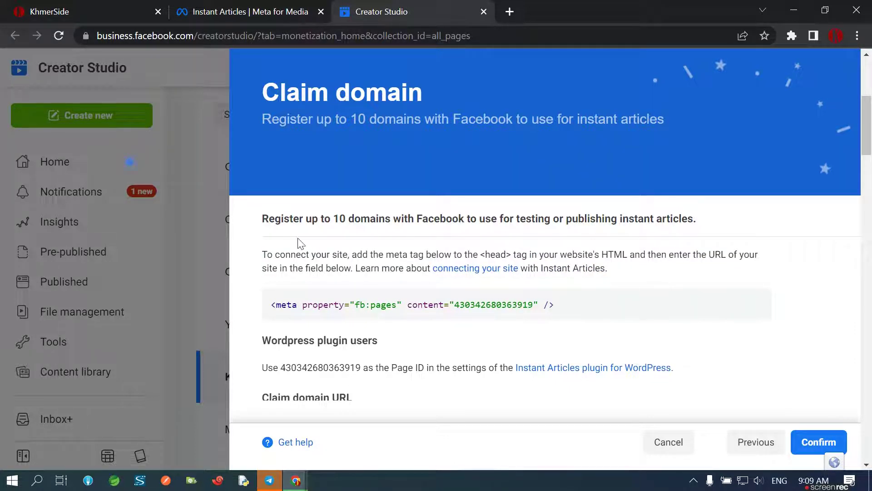
pyautogui.moveTo(371, 252); pyautogui.dragTo(359, 269)
pyautogui.scroll(-3, 387, 352)
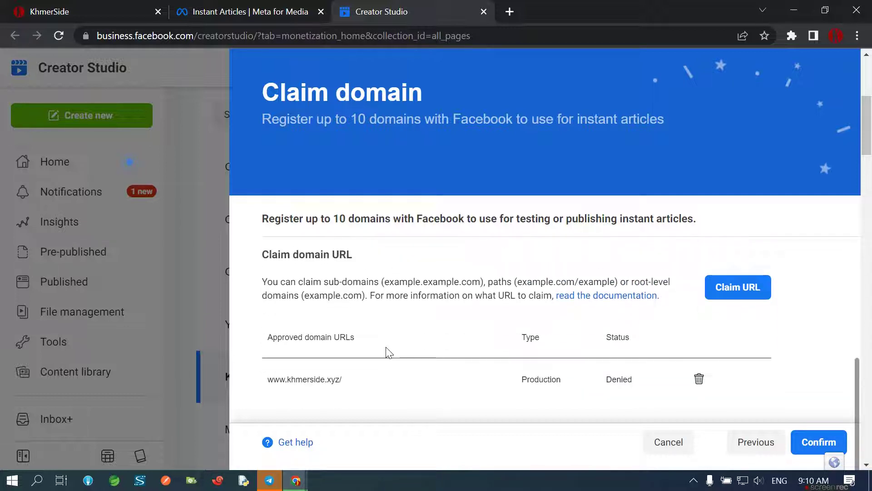
# Copy the complete fb:pages meta tag from the domain claim instructions
pyautogui.scroll(3, 384, 355)
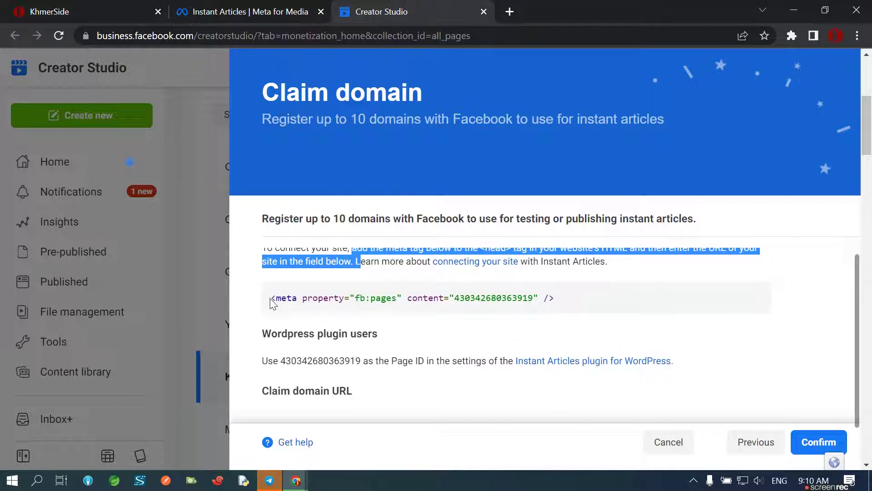
pyautogui.moveTo(275, 299); pyautogui.dragTo(281, 298)
pyautogui.moveTo(568, 303); pyautogui.dragTo(274, 297)
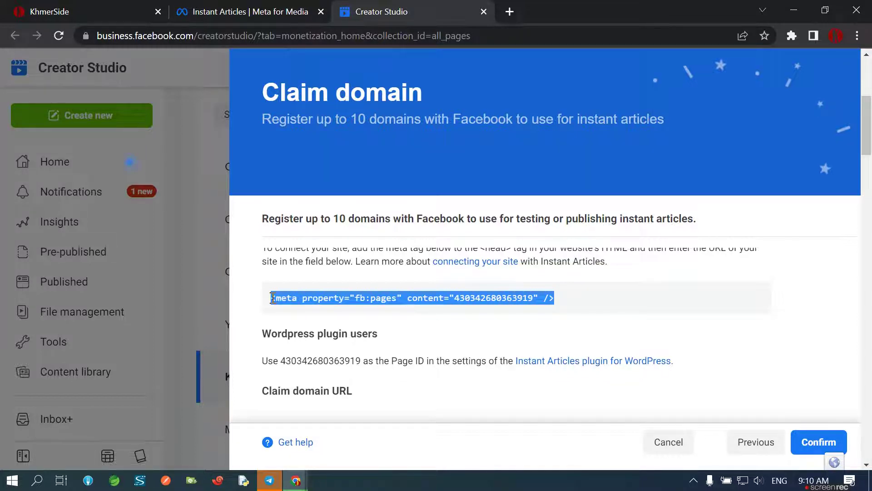
pyautogui.rightClick(298, 299)
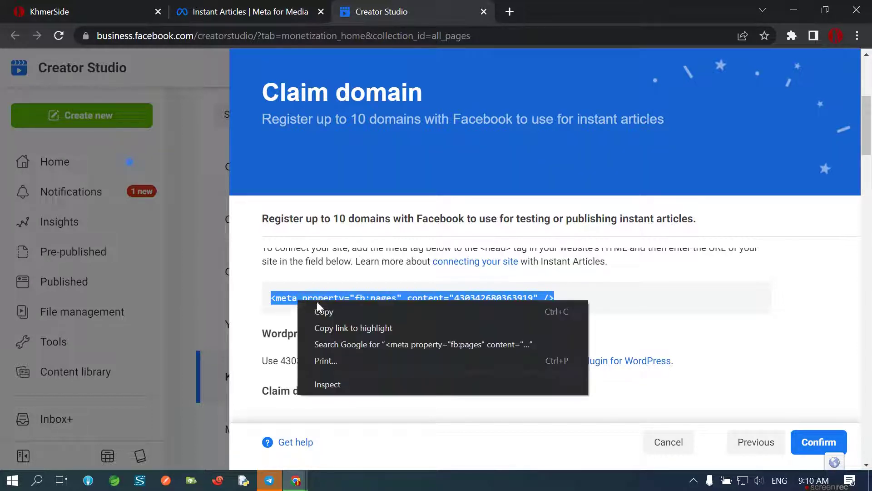
pyautogui.click(343, 316)
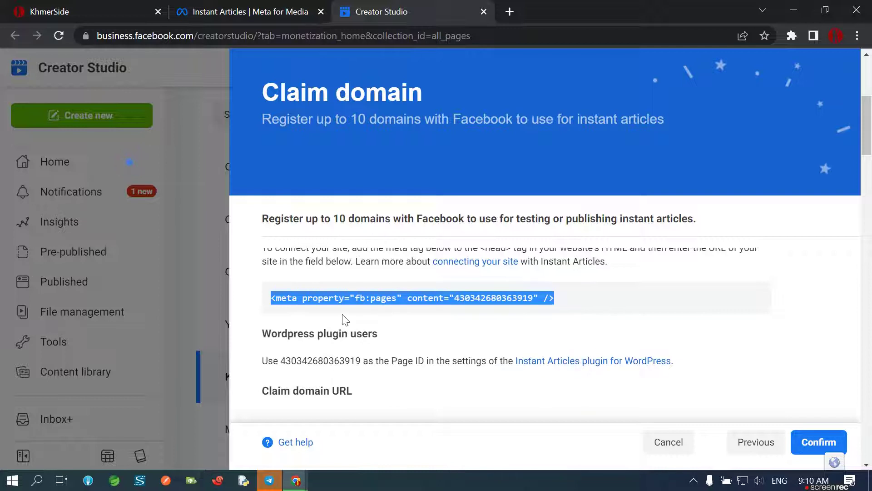
# Switch to Blogger in a new browser tab and open the KhmerSide theme's HTML code for editing
pyautogui.click(509, 11)
pyautogui.write('blo')
pyautogui.press('Return')
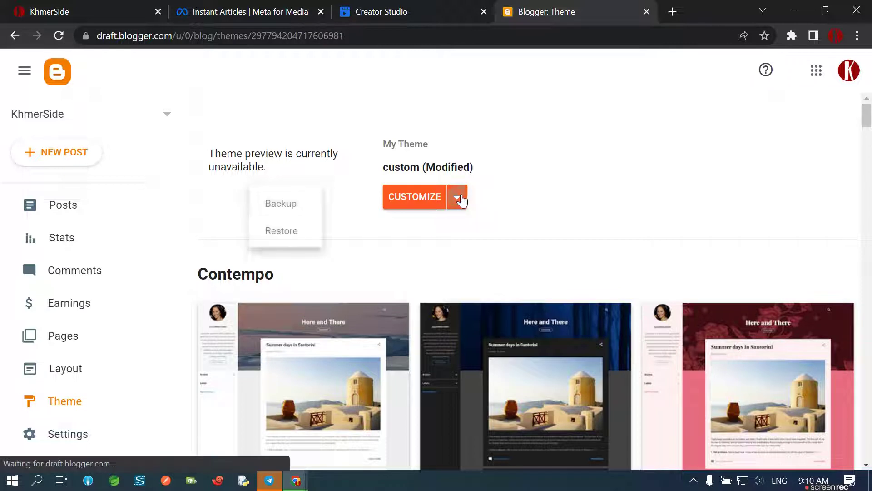
pyautogui.click(458, 198)
pyautogui.click(287, 310)
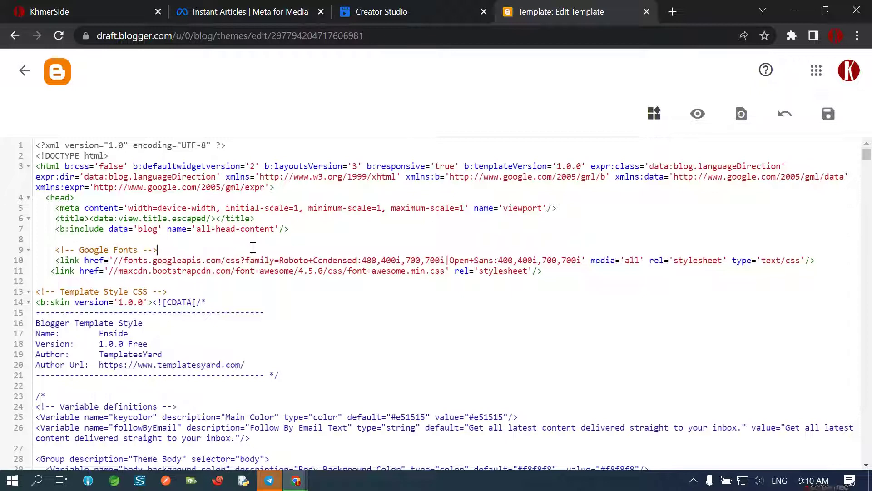
# Find the </head> tag in the theme code and paste the fb:pages meta tag on a new line directly above it
pyautogui.hotkey('ctrl', 'f')
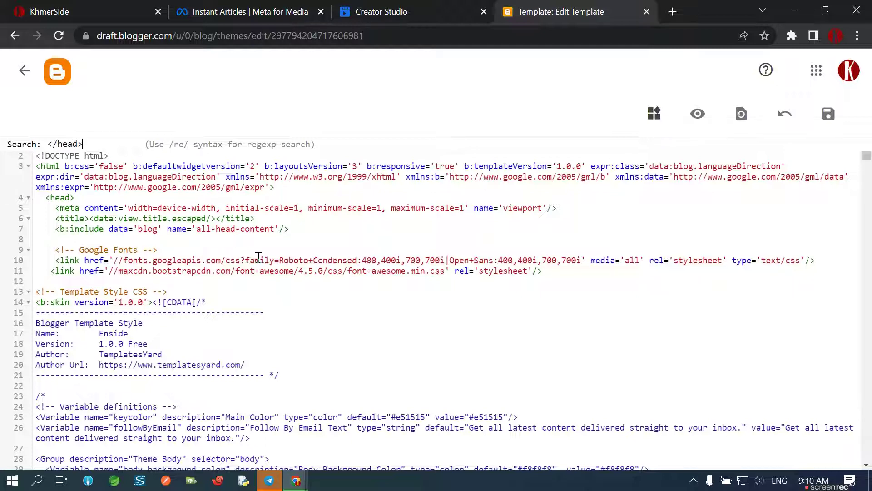
pyautogui.press('Return')
pyautogui.scroll(-2, 197, 399)
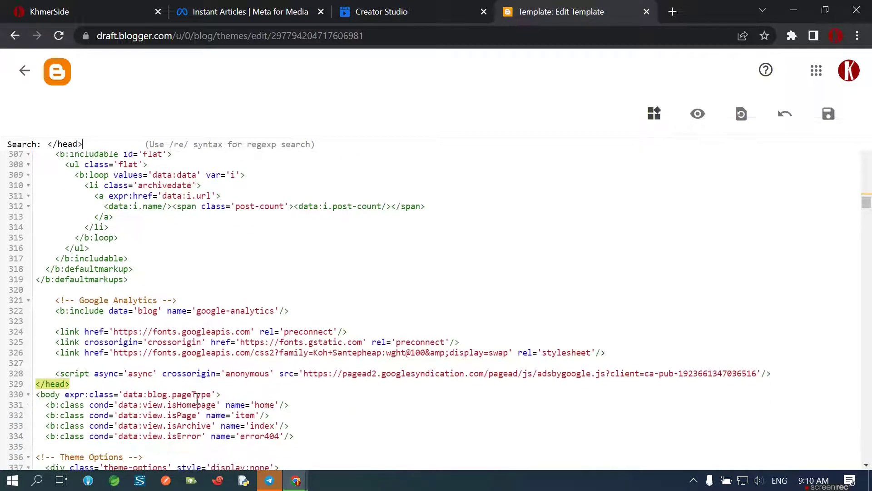
pyautogui.click(799, 374)
pyautogui.press('Return')
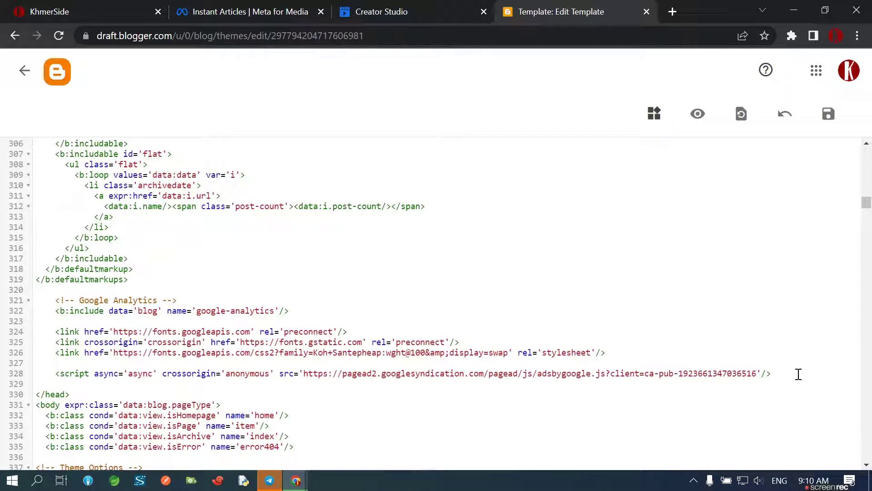
pyautogui.hotkey('ctrl', 'v')
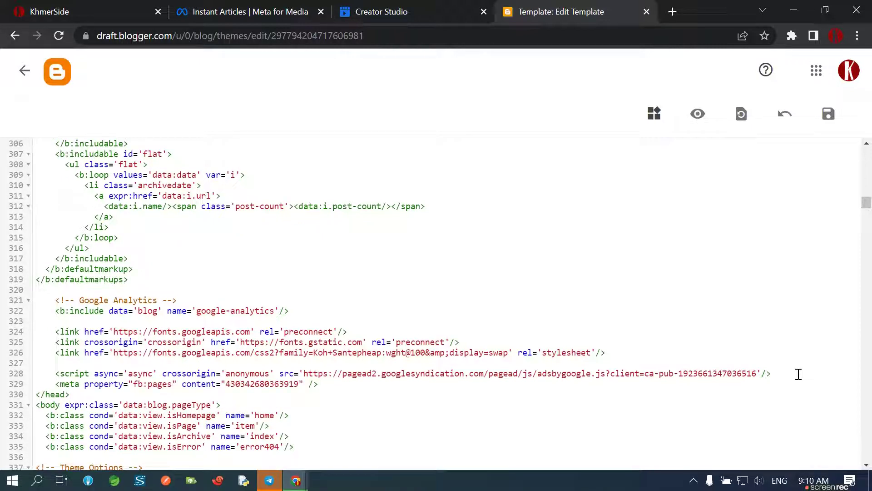
# Add the HTML comment "Start Facebook Instant Article Set up" above the meta tag, separated from the preceding script by a blank line
pyautogui.press('Return')
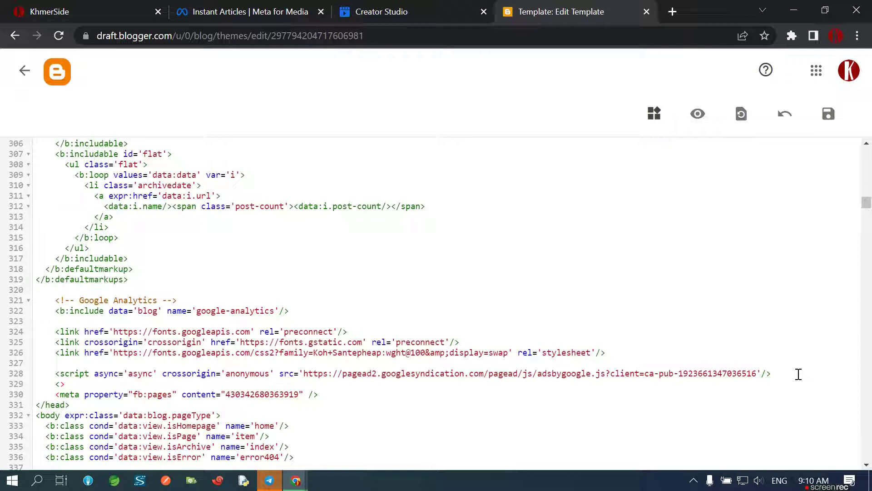
pyautogui.write('----')
pyautogui.press('Left')
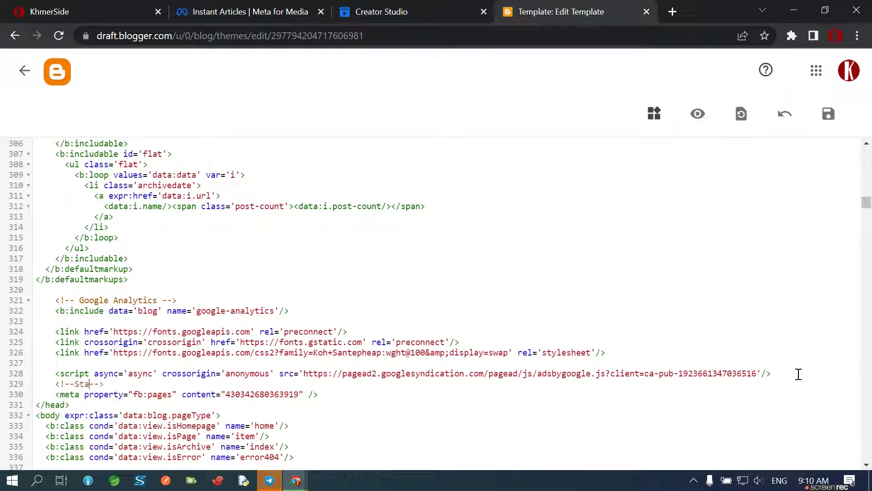
pyautogui.write('Start Facebook Instant')
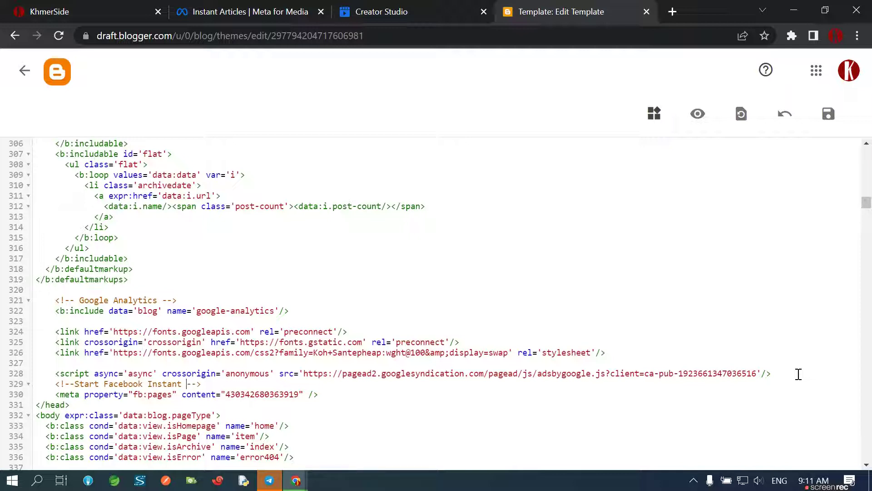
pyautogui.write('le Set up')
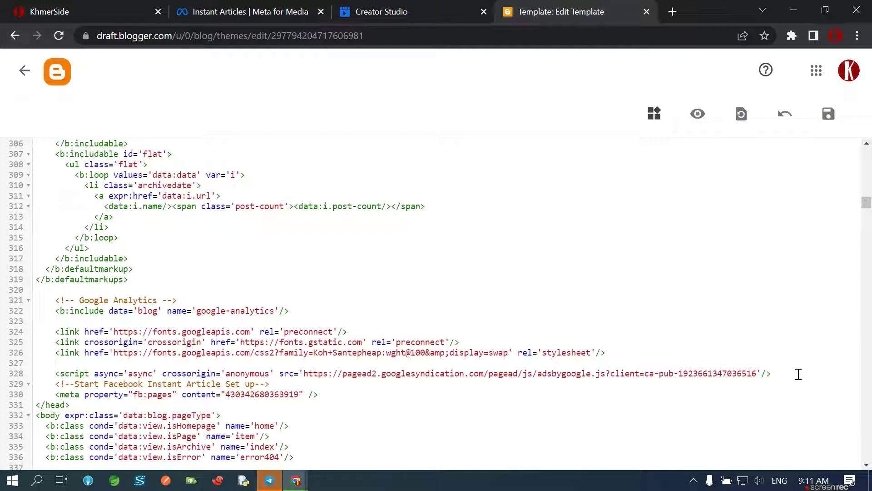
pyautogui.press('Return')
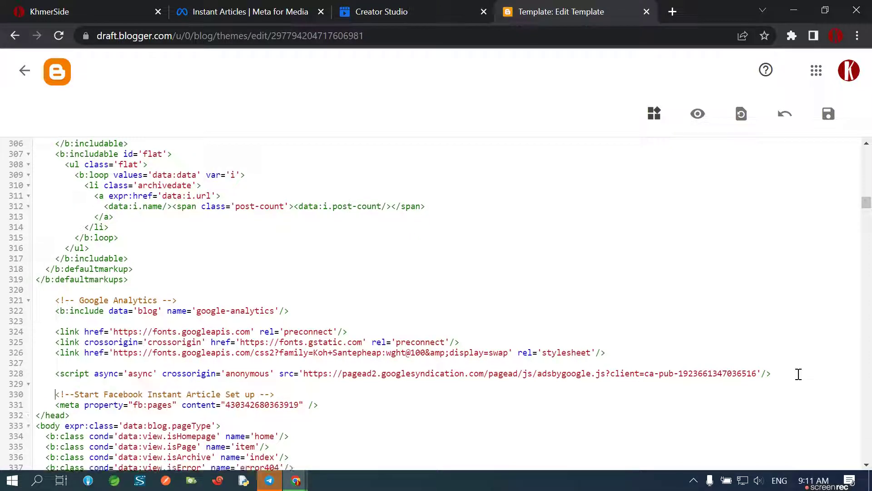
# Duplicate the comment below the meta tag, change it to "End Febook Instant Article Set up", and save the theme
pyautogui.hotkey('shift', 'End')
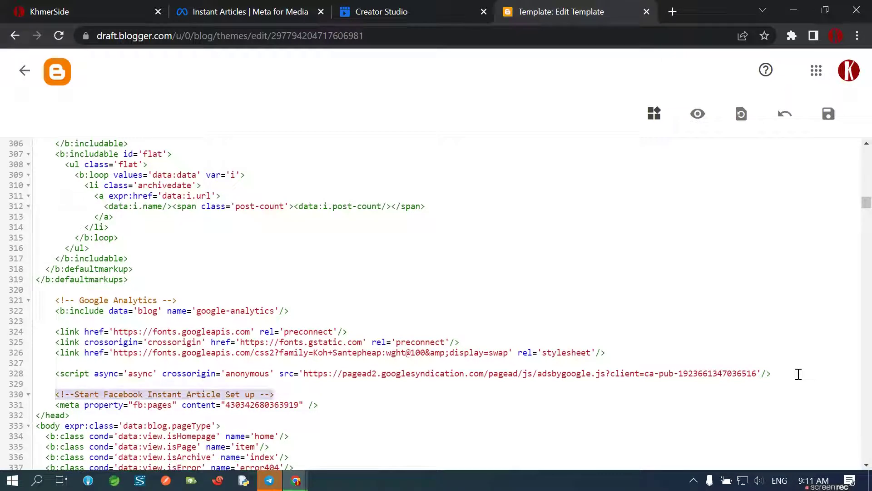
pyautogui.press('End')
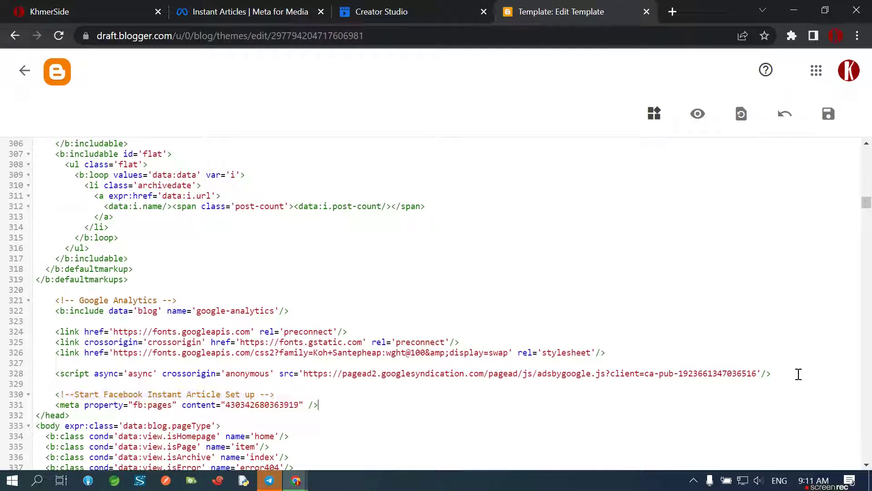
pyautogui.press('Return')
pyautogui.hotkey('ctrl', 'v')
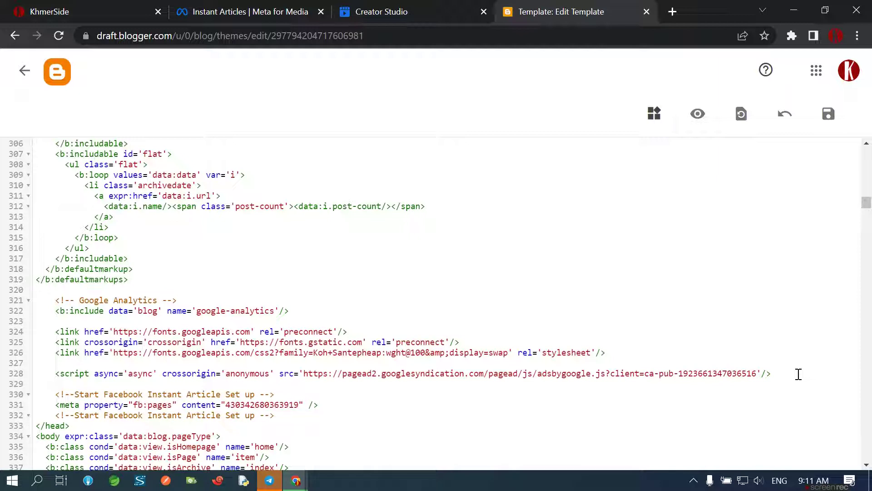
pyautogui.hotkey('shift', 'Right')
pyautogui.hotkey('shift', 'Right')
pyautogui.hotkey('shift', 'Right')
pyautogui.hotkey('shift', 'Right')
pyautogui.hotkey('shift', 'Right')
pyautogui.write('E')
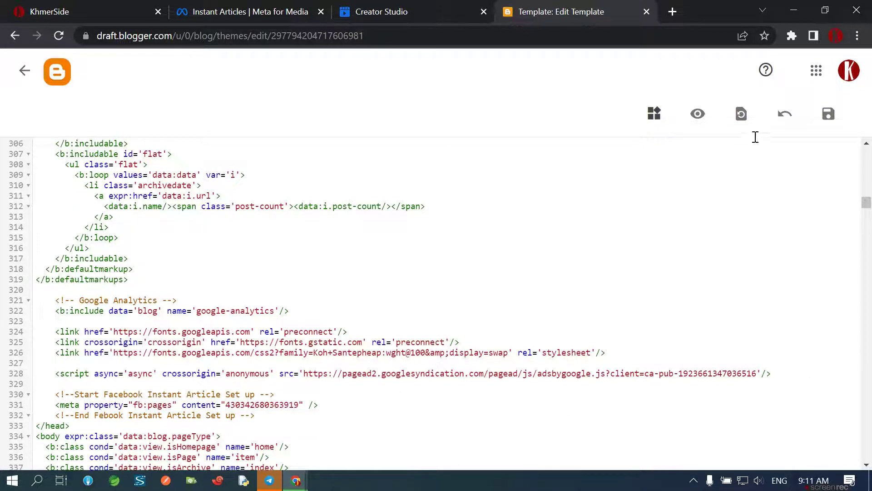
pyautogui.click(827, 116)
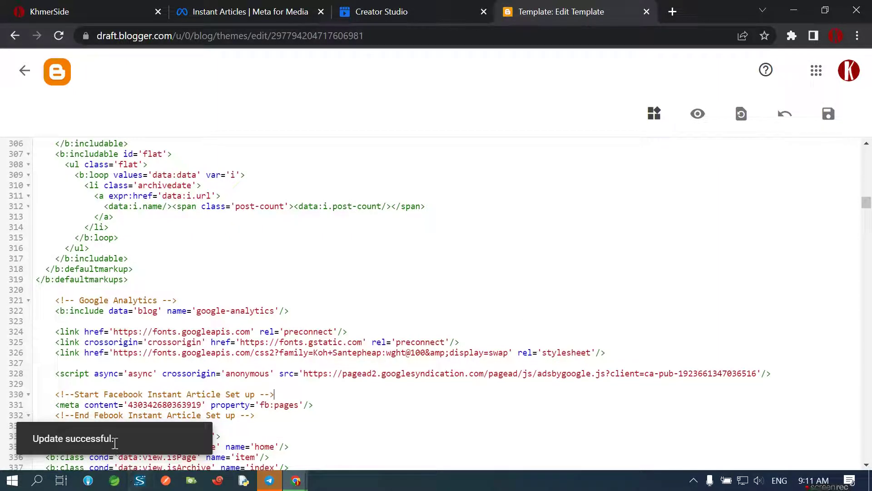
# Return to Creator Studio and reread the instructions on the head tag and site URL, checking the claimed domain list
pyautogui.click(409, 7)
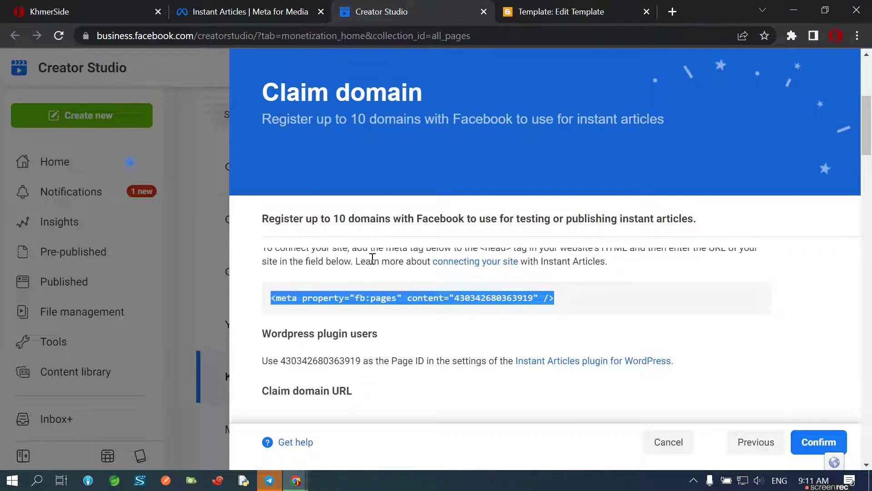
pyautogui.scroll(1, 485, 290)
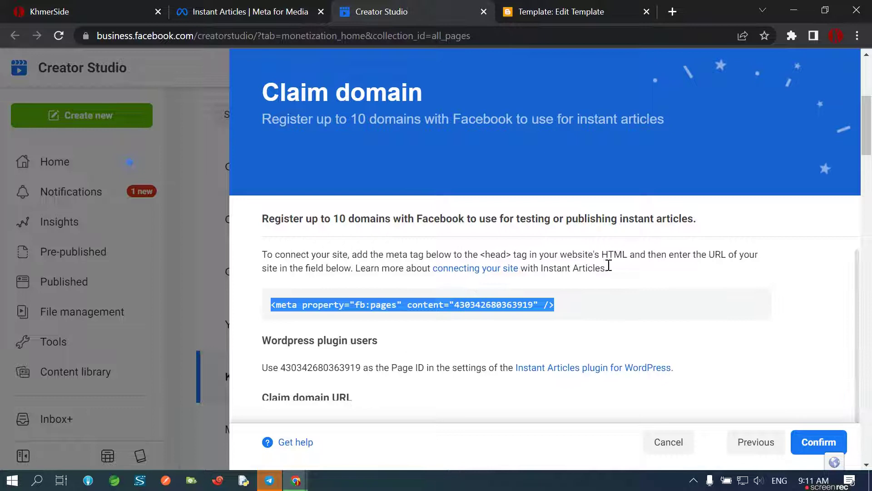
pyautogui.moveTo(490, 255); pyautogui.dragTo(668, 254)
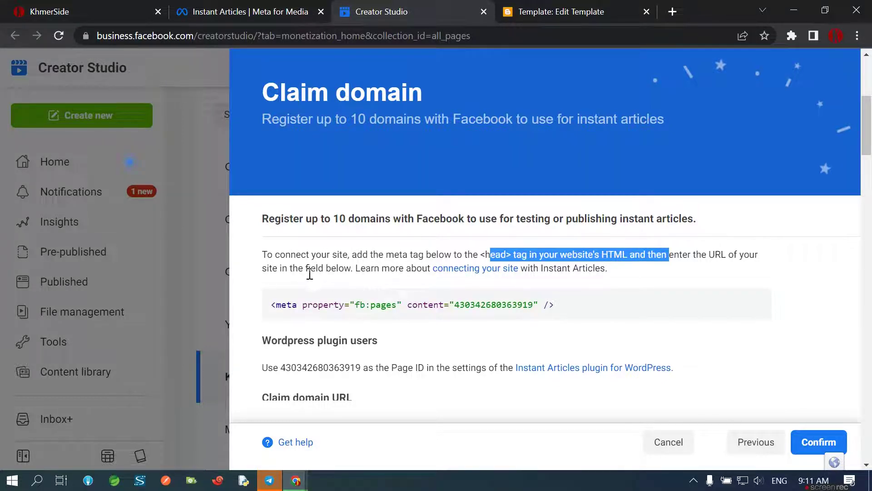
pyautogui.click(677, 271)
pyautogui.moveTo(677, 254); pyautogui.dragTo(741, 254)
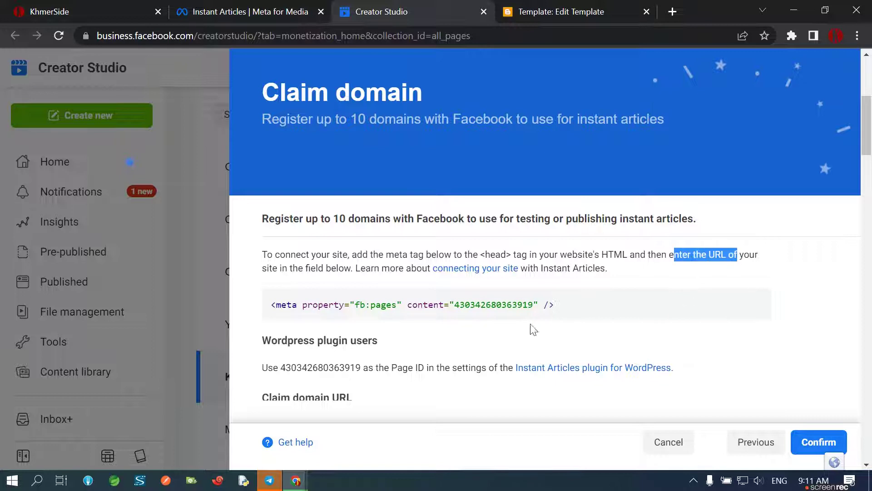
pyautogui.scroll(-2, 308, 331)
pyautogui.scroll(-3, 308, 331)
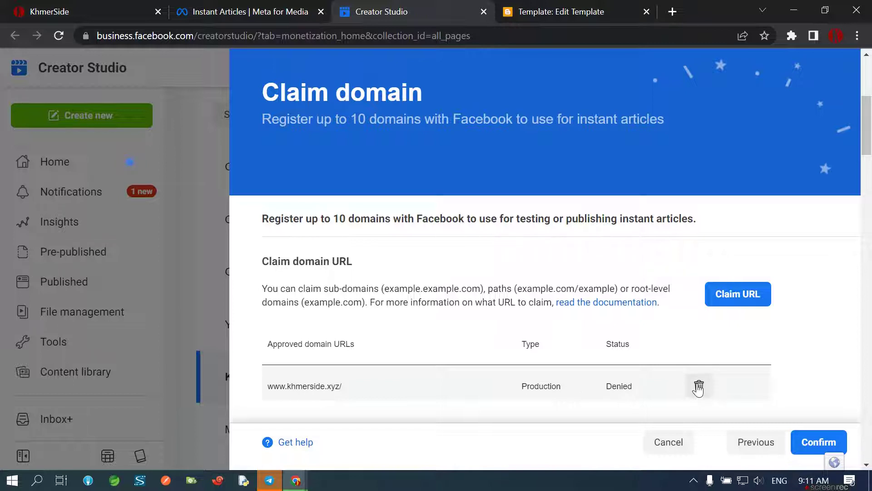
pyautogui.scroll(3, 586, 374)
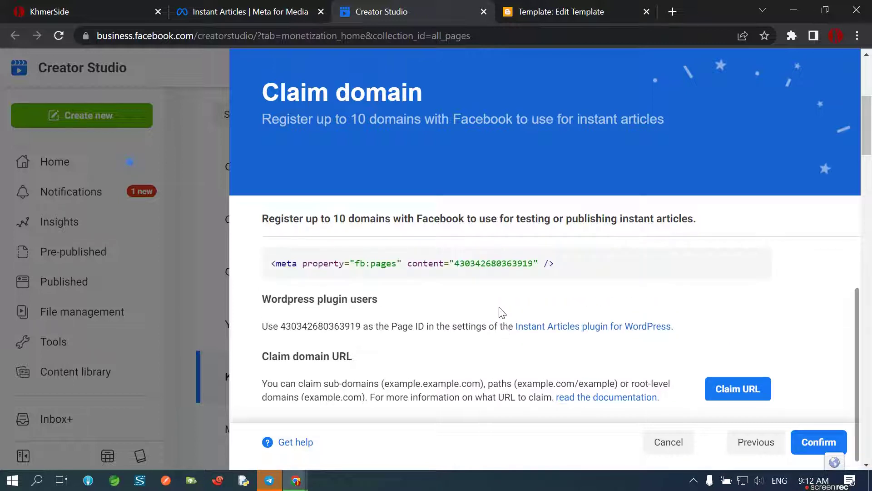
pyautogui.scroll(1, 500, 313)
pyautogui.click(712, 255)
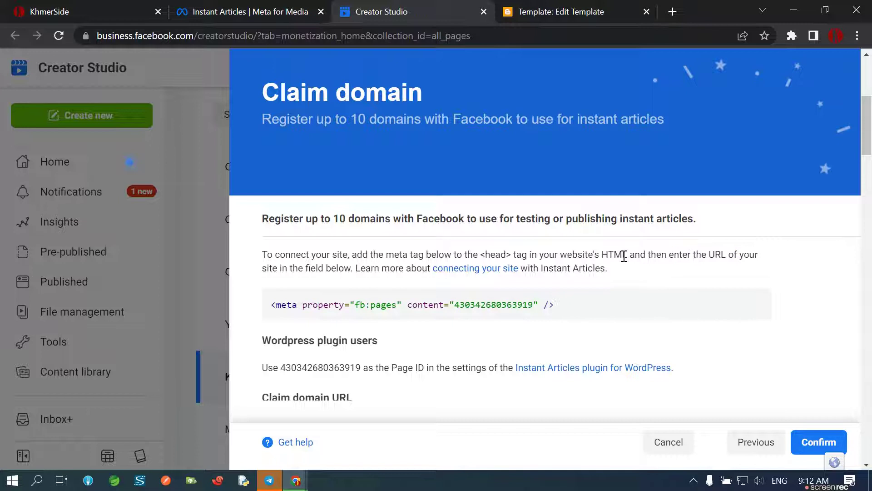
pyautogui.moveTo(650, 255); pyautogui.dragTo(755, 269)
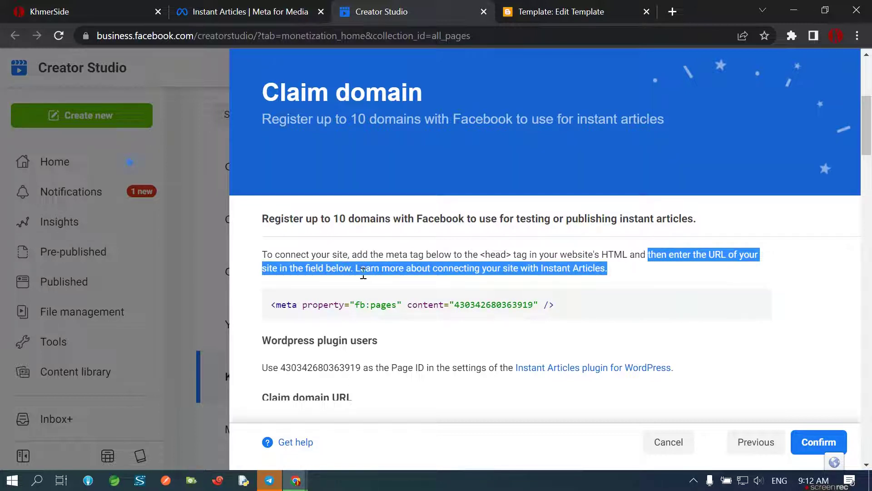
pyautogui.click(662, 284)
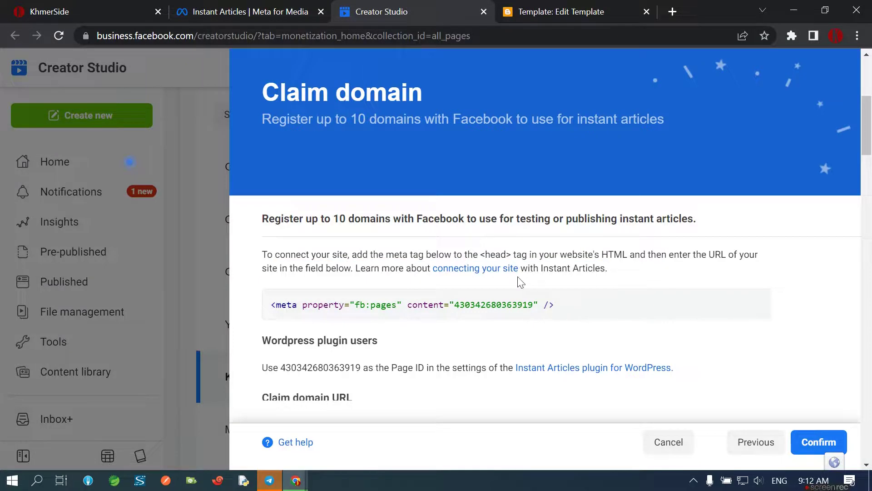
pyautogui.scroll(-3, 469, 282)
pyautogui.scroll(3, 468, 282)
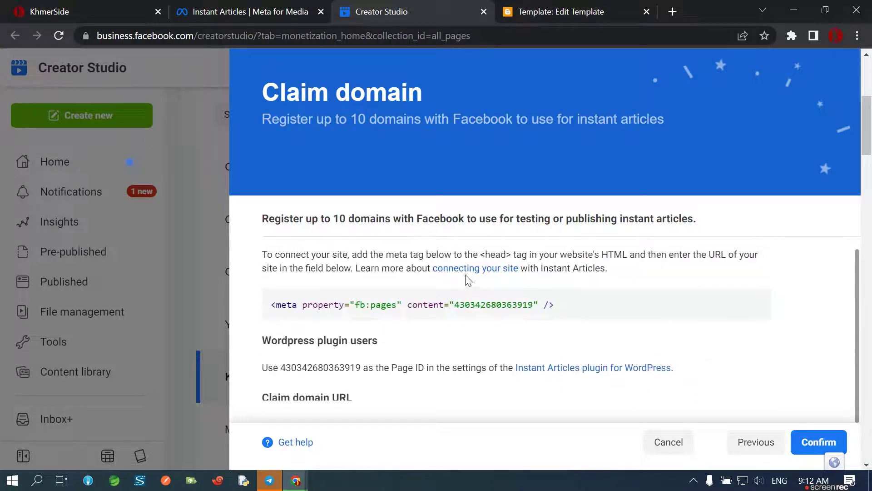
# Open the "connecting your site" documentation in a new tab and read through the guide on accessing Instant Articles settings
pyautogui.rightClick(474, 269)
pyautogui.click(500, 279)
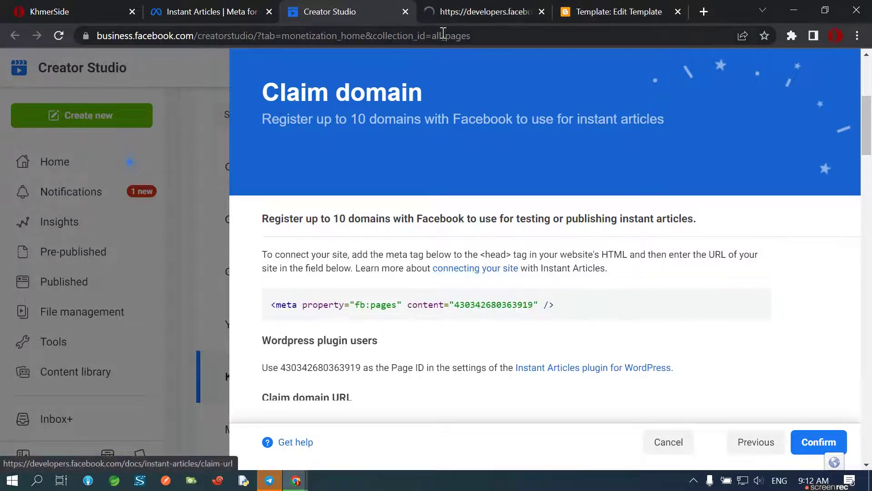
pyautogui.hotkey('ctrl', 'Tab')
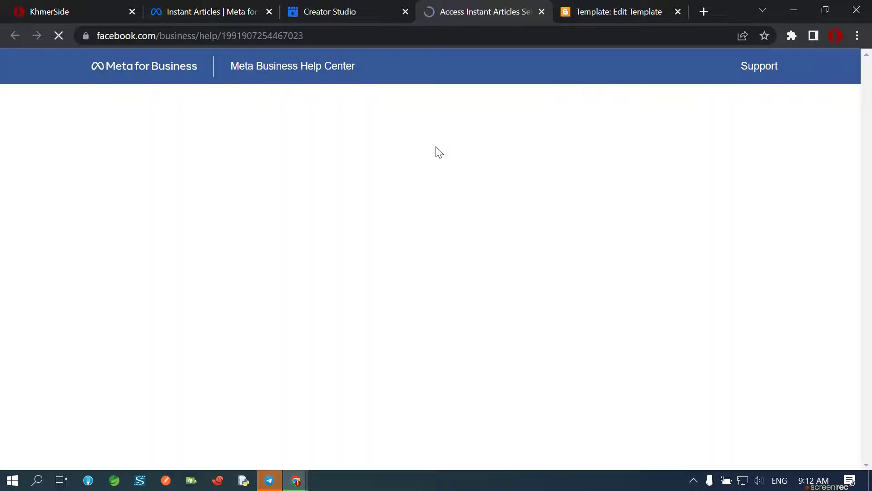
pyautogui.scroll(-6, 336, 364)
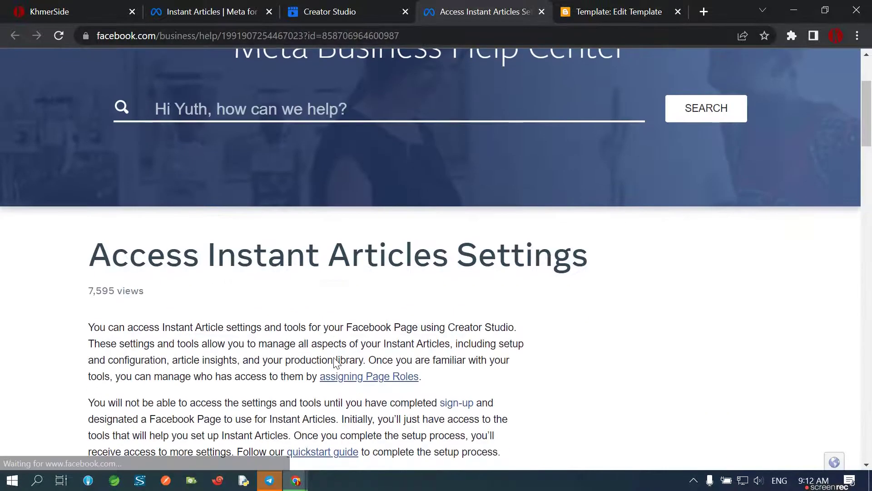
pyautogui.moveTo(96, 196); pyautogui.dragTo(224, 191)
pyautogui.scroll(-4, 432, 336)
pyautogui.scroll(-3, 193, 324)
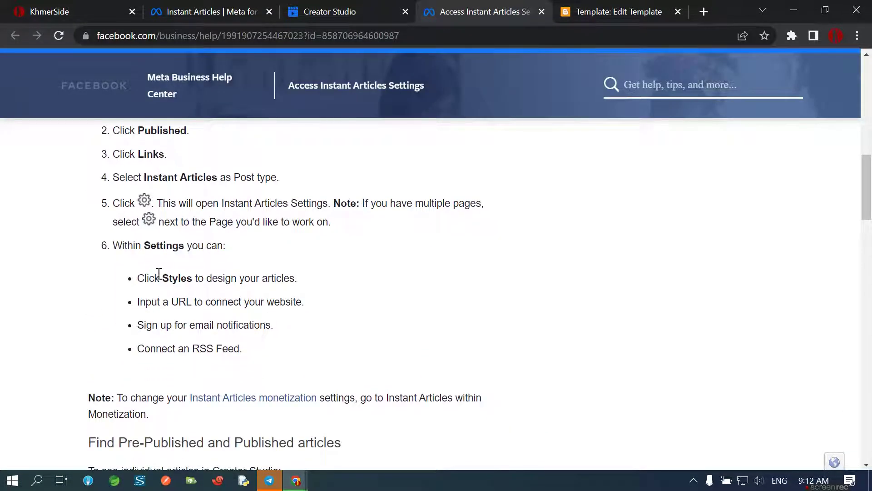
pyautogui.scroll(-8, 182, 377)
pyautogui.scroll(-3, 173, 380)
pyautogui.scroll(6, 171, 381)
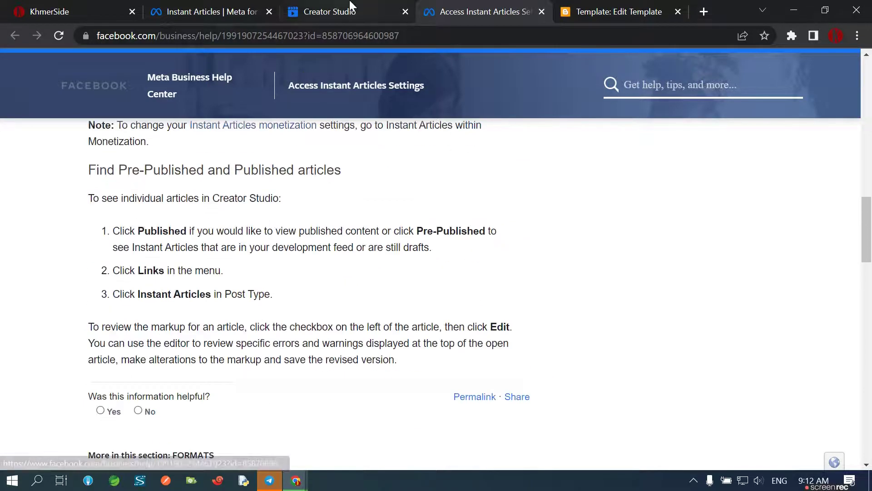
# Return to Creator Studio and reread the WordPress plugin and claim domain URL instructions, including which kinds of URL can be claimed
pyautogui.click(352, 6)
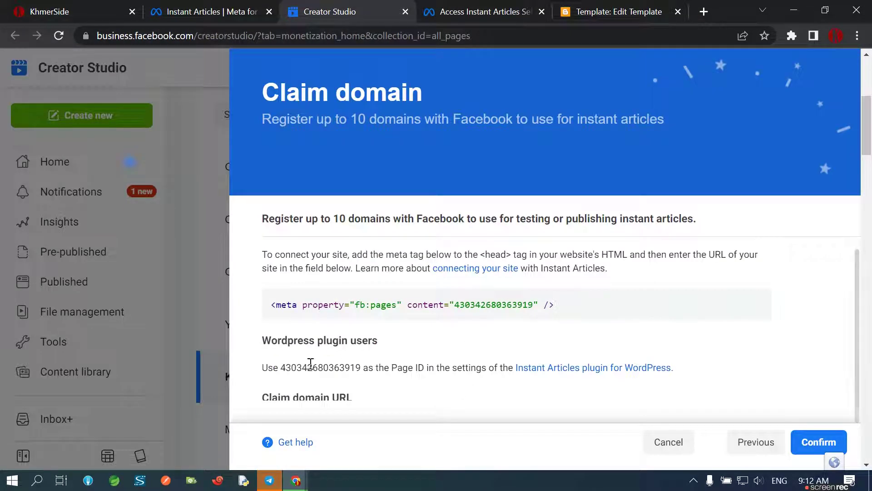
pyautogui.moveTo(267, 340); pyautogui.dragTo(315, 340)
pyautogui.click(406, 351)
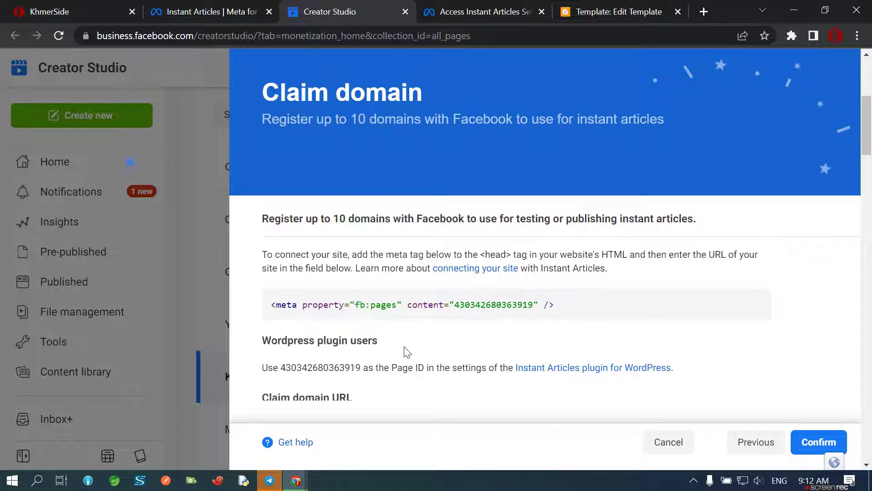
pyautogui.scroll(-2, 284, 400)
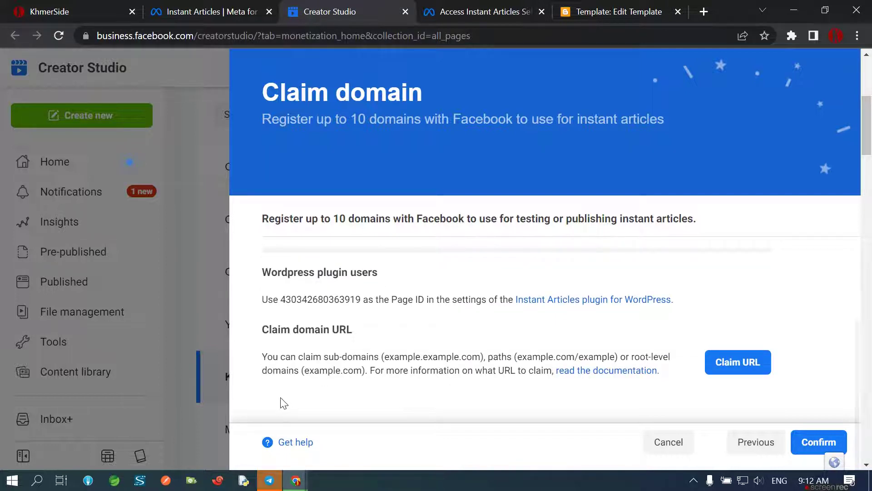
pyautogui.scroll(-2, 278, 395)
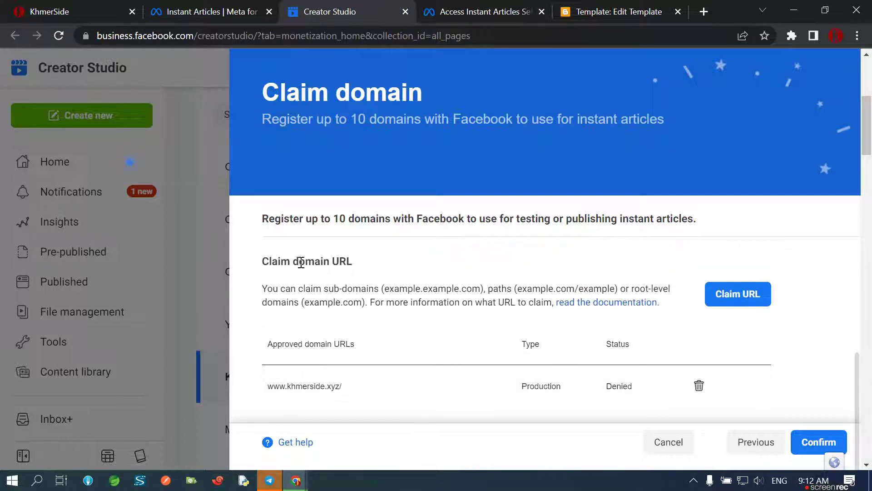
pyautogui.moveTo(273, 262); pyautogui.dragTo(354, 263)
pyautogui.scroll(3, 271, 296)
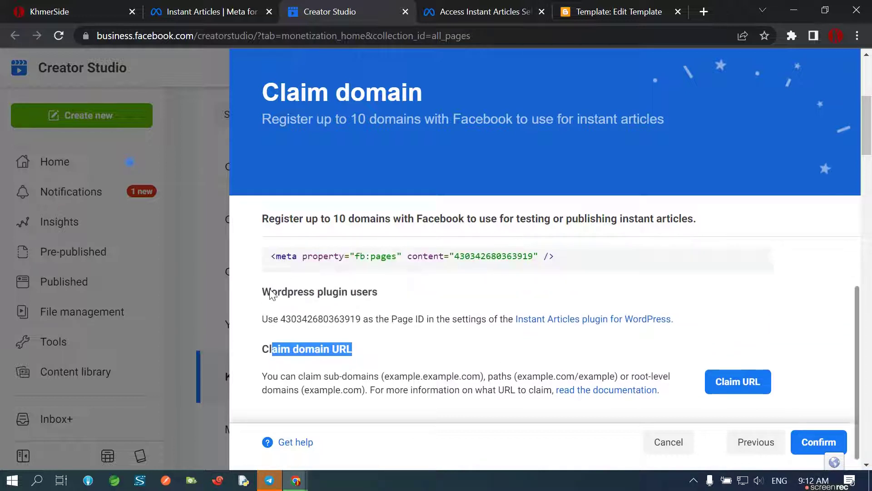
pyautogui.moveTo(262, 340); pyautogui.dragTo(378, 341)
pyautogui.moveTo(257, 370); pyautogui.dragTo(759, 370)
pyautogui.scroll(-4, 666, 370)
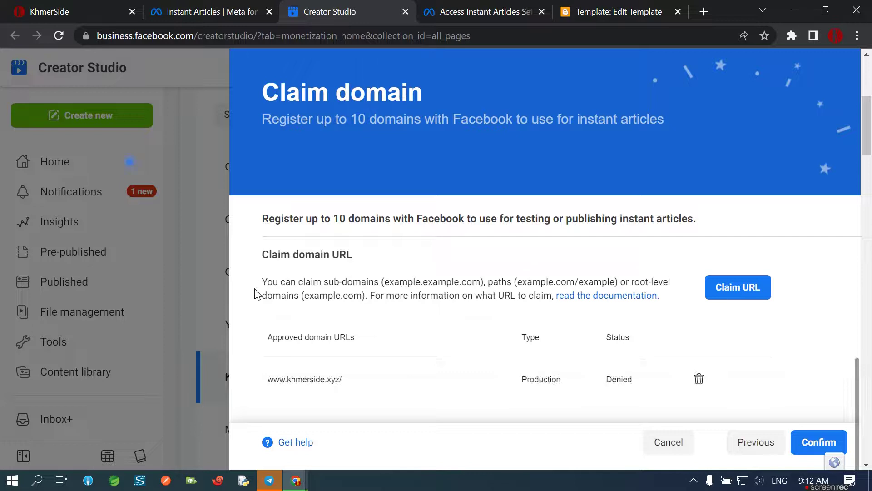
pyautogui.moveTo(262, 281); pyautogui.dragTo(676, 304)
pyautogui.click(368, 296)
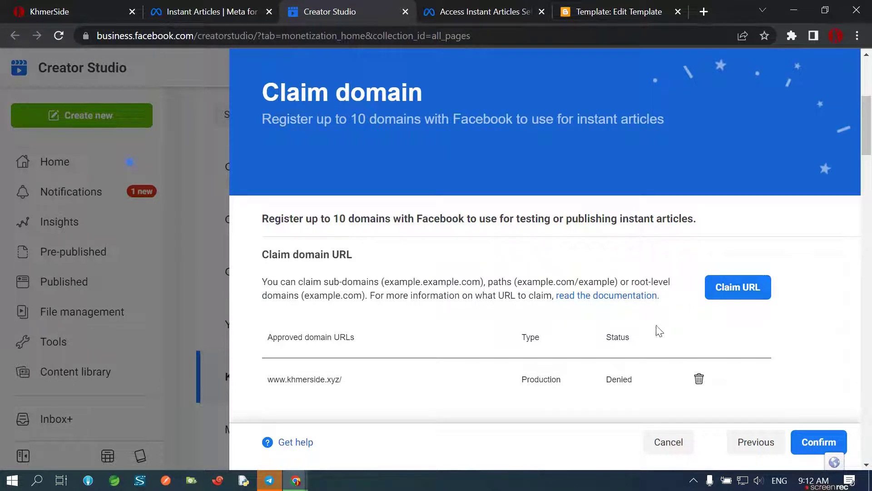
pyautogui.click(706, 380)
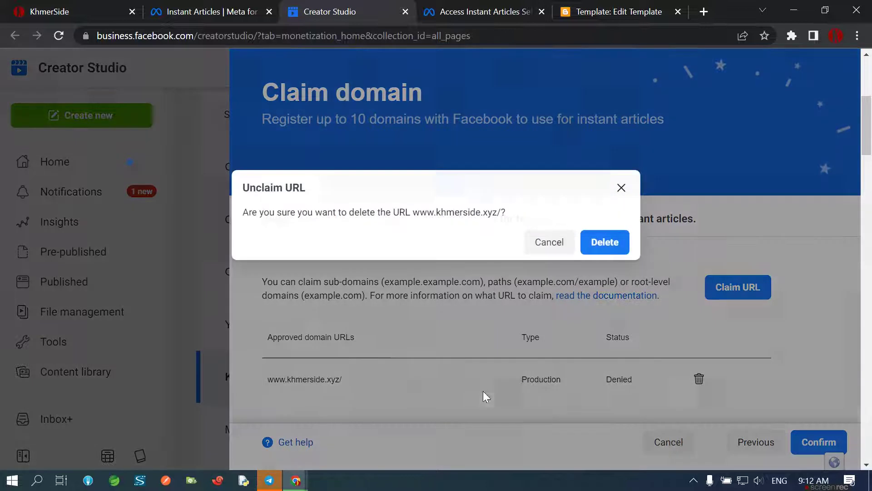
pyautogui.click(604, 242)
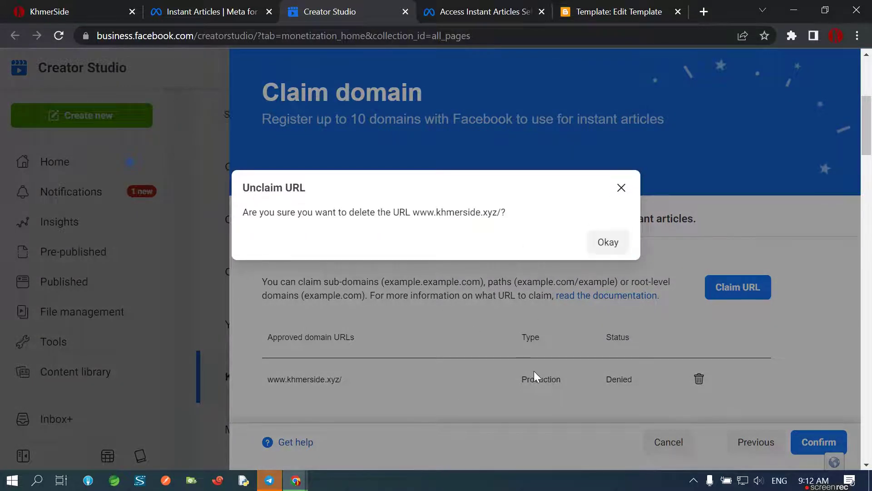
pyautogui.click(607, 241)
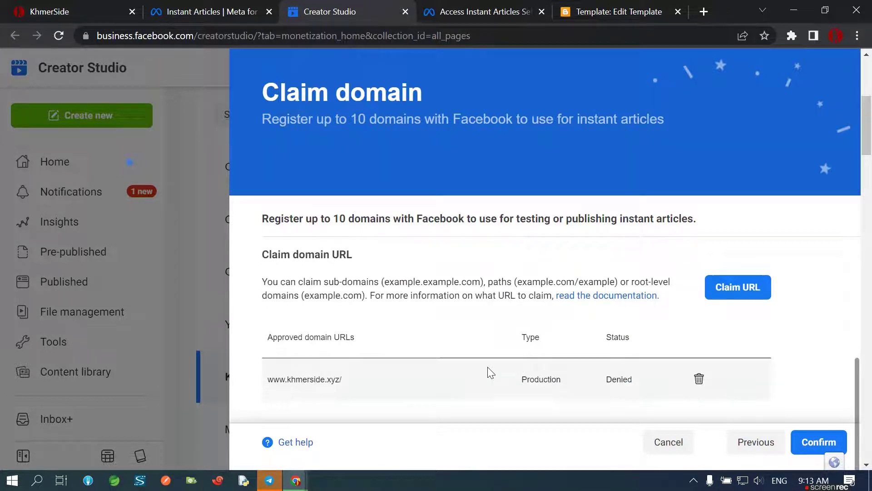
# Copy the web address of the KhmerSide blog from its open page
pyautogui.click(60, 9)
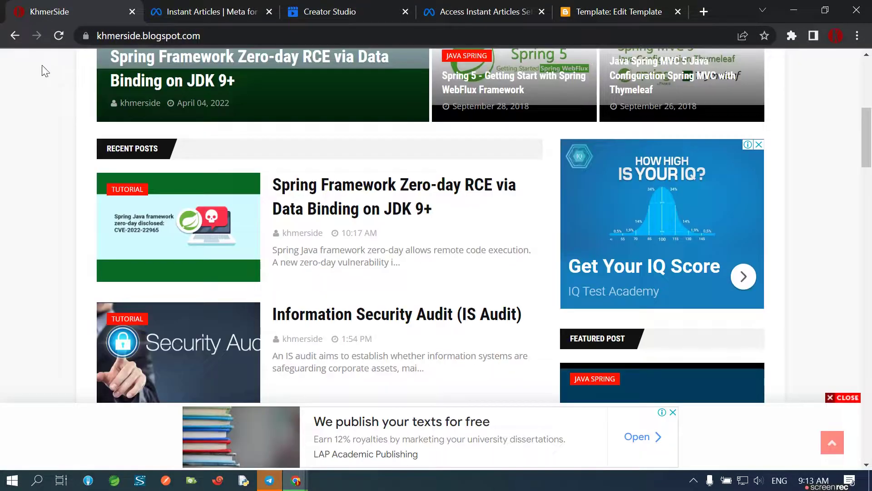
pyautogui.click(162, 34)
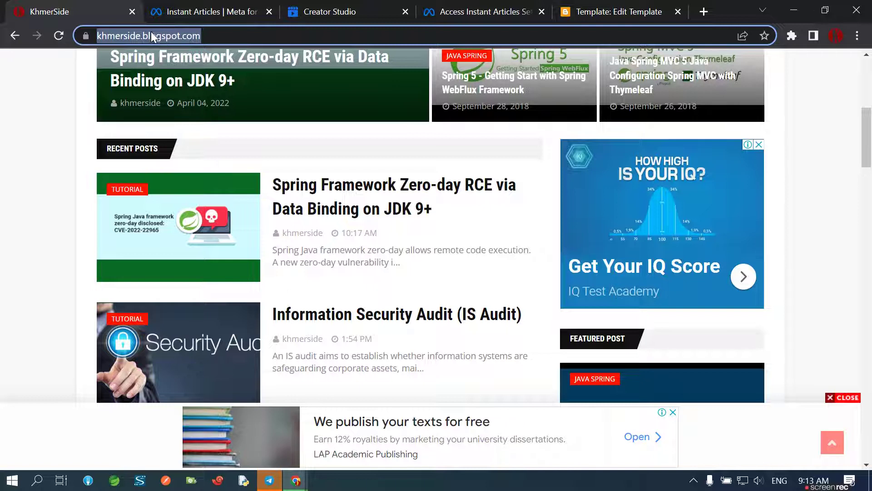
pyautogui.rightClick(151, 31)
pyautogui.click(185, 106)
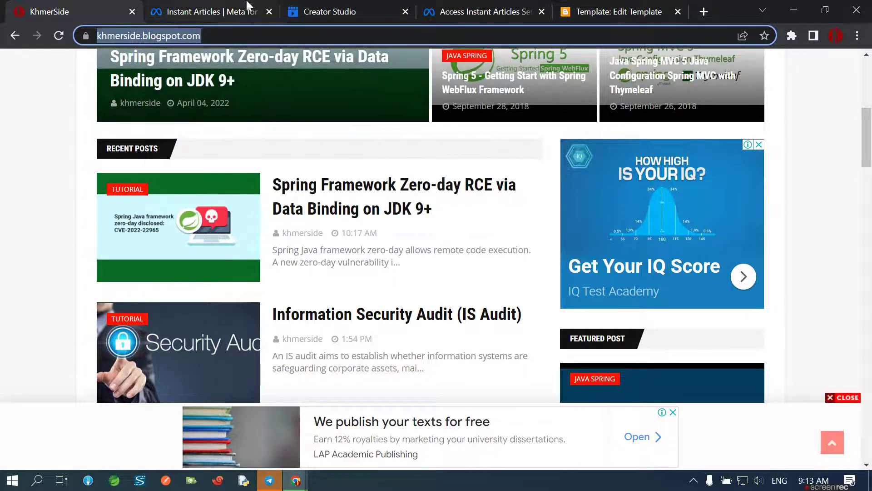
pyautogui.click(327, 12)
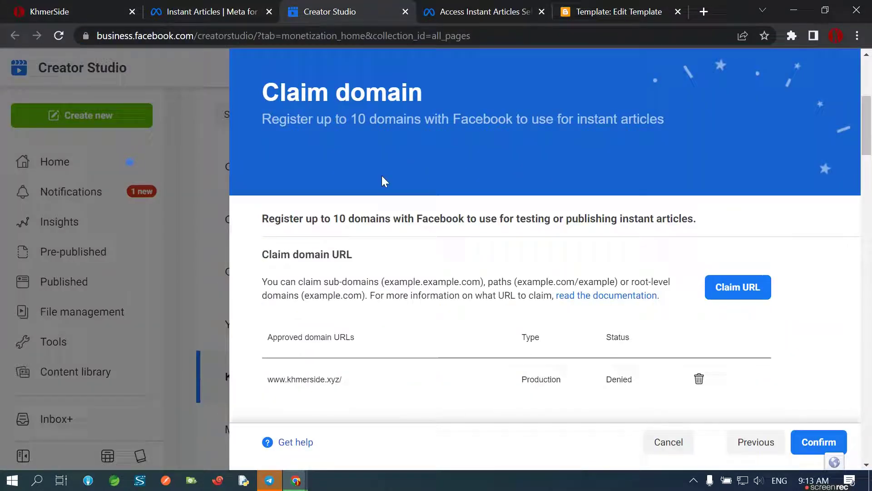
pyautogui.click(746, 294)
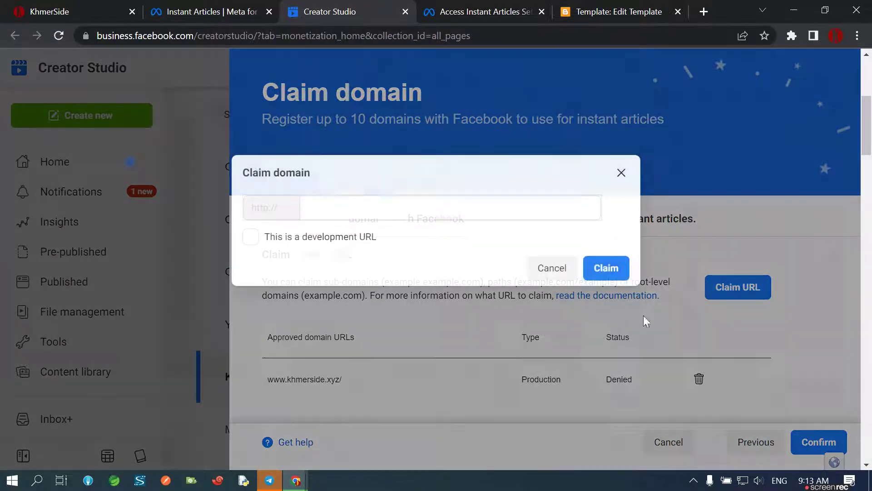
pyautogui.click(322, 205)
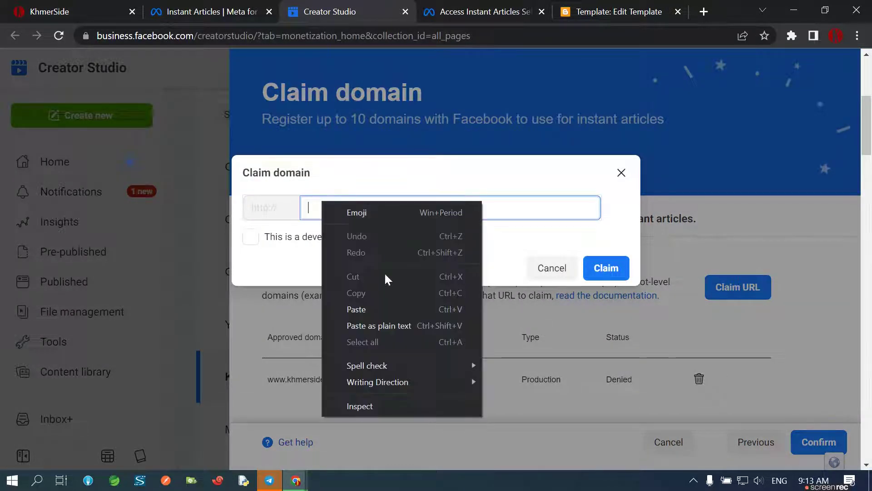
pyautogui.click(363, 311)
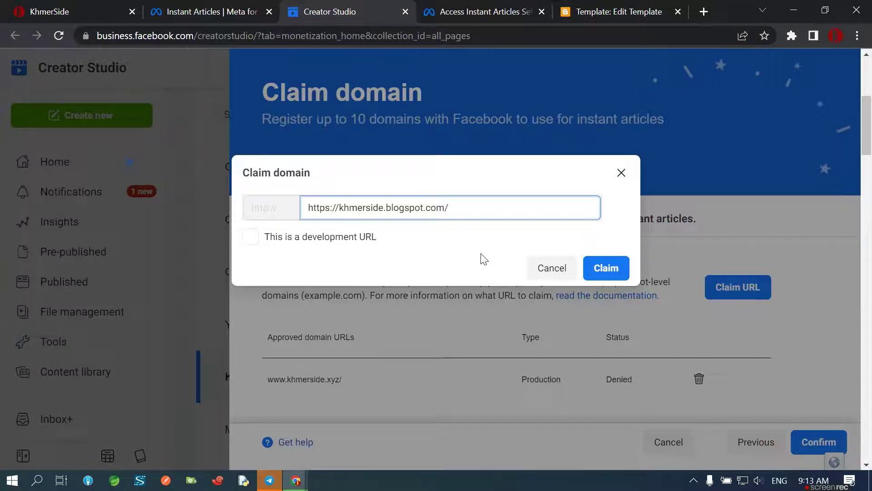
pyautogui.click(606, 269)
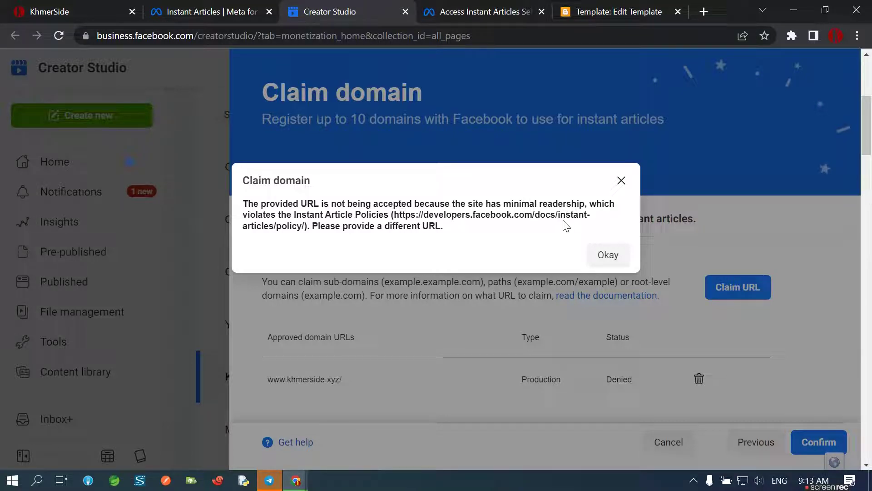
pyautogui.moveTo(255, 215); pyautogui.dragTo(475, 235)
pyautogui.click(607, 255)
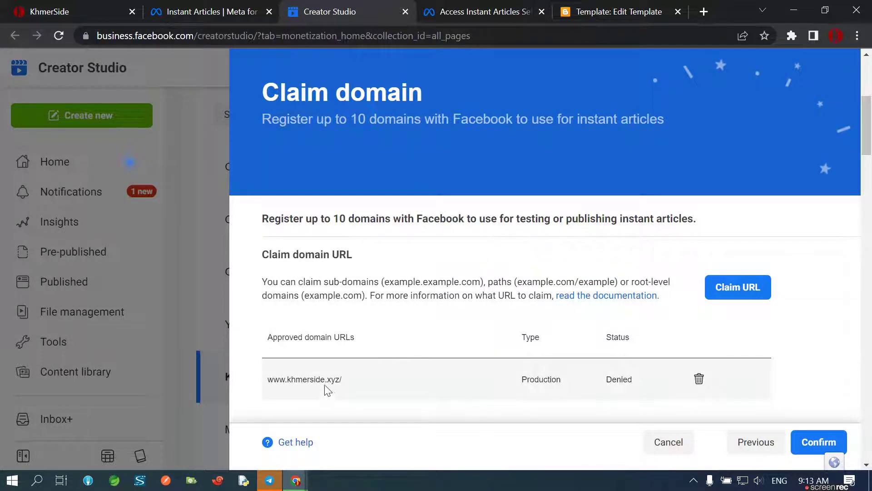
# Review the listed domain and the sub-domain and path rules, then open the documentation on what URL to claim in a new tab
pyautogui.moveTo(291, 379); pyautogui.dragTo(346, 379)
pyautogui.click(329, 382)
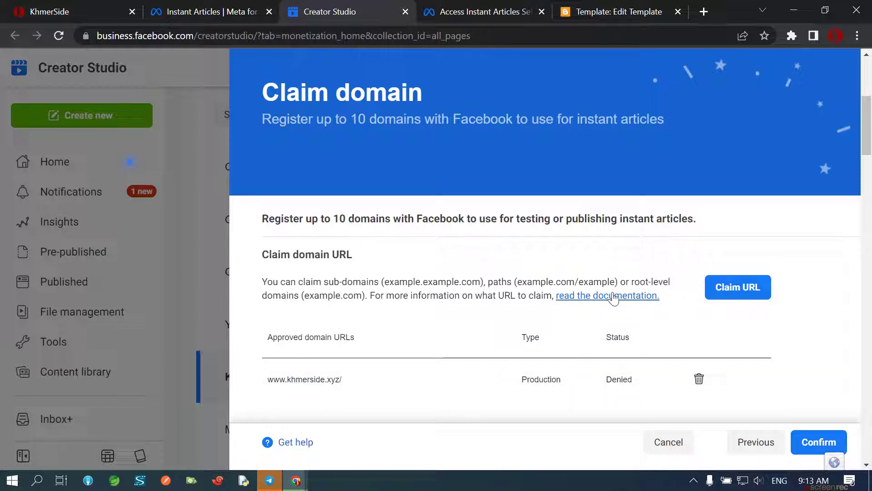
pyautogui.moveTo(262, 282); pyautogui.dragTo(495, 282)
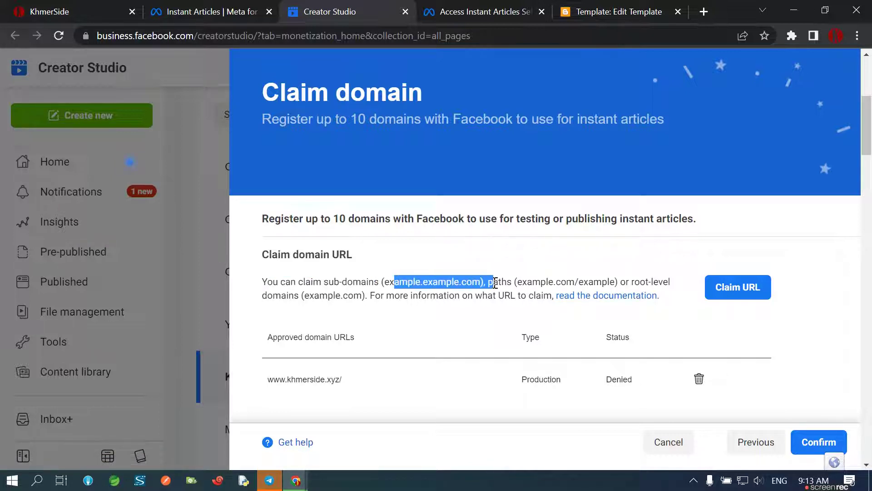
pyautogui.moveTo(281, 296); pyautogui.dragTo(510, 296)
pyautogui.rightClick(629, 295)
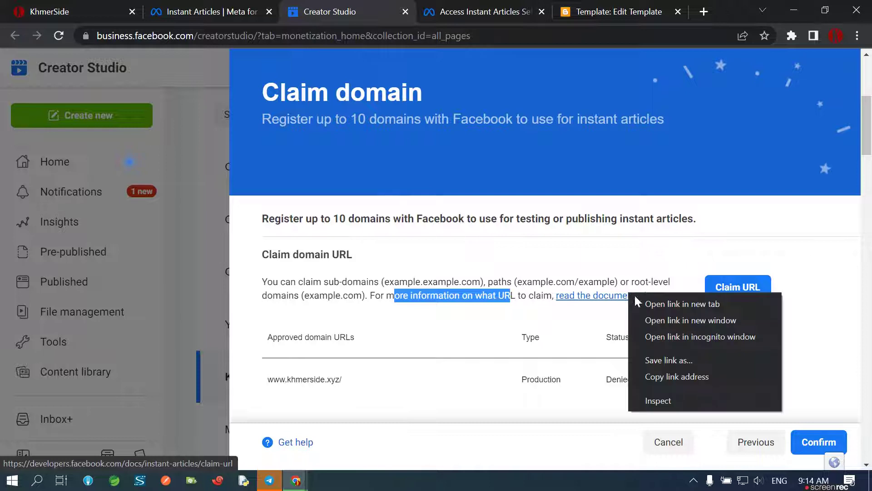
pyautogui.click(650, 303)
pyautogui.click(505, 12)
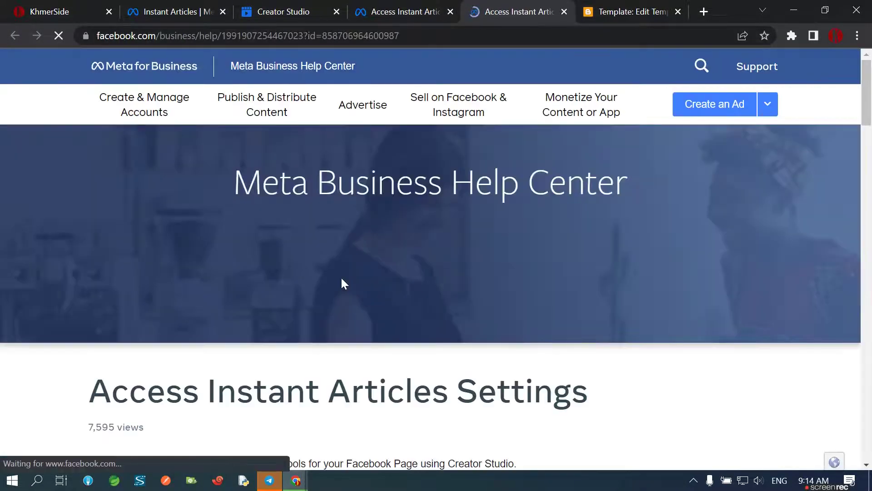
# Read the Access Instant Articles Settings introduction, the Business Manager note, and the instructions for changing Instant Articles settings
pyautogui.scroll(-7, 289, 369)
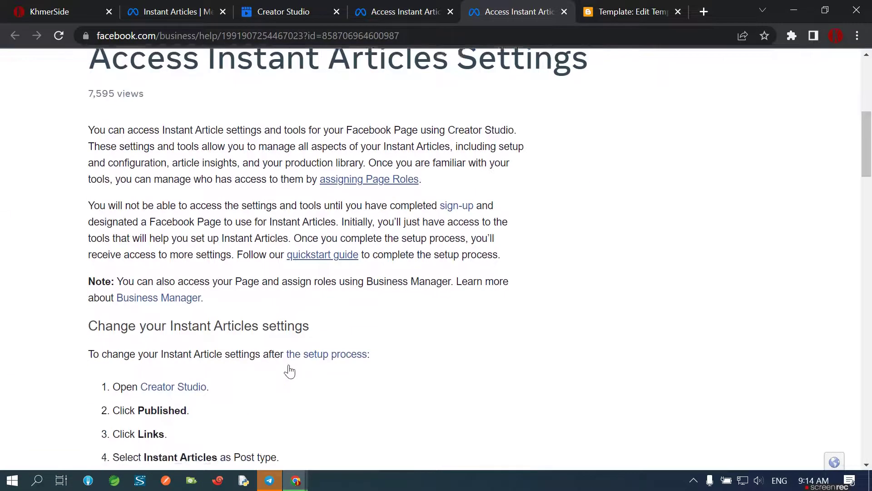
pyautogui.scroll(1, 295, 341)
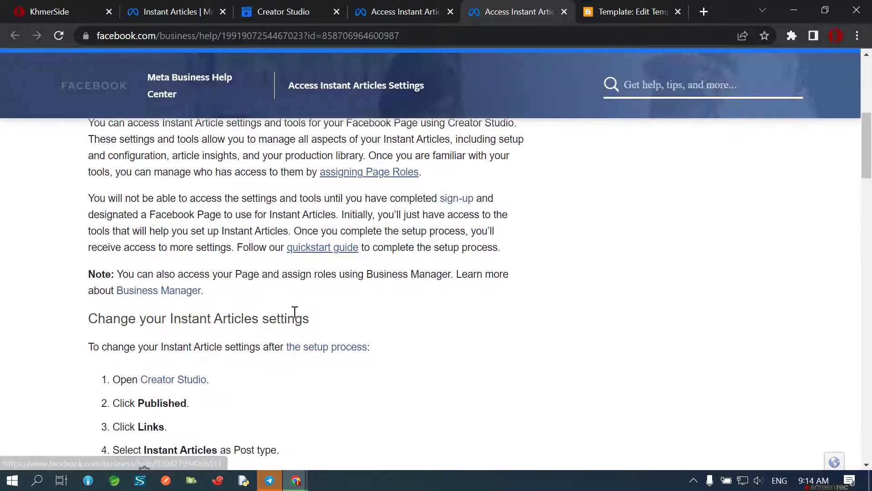
pyautogui.moveTo(92, 190); pyautogui.dragTo(513, 192)
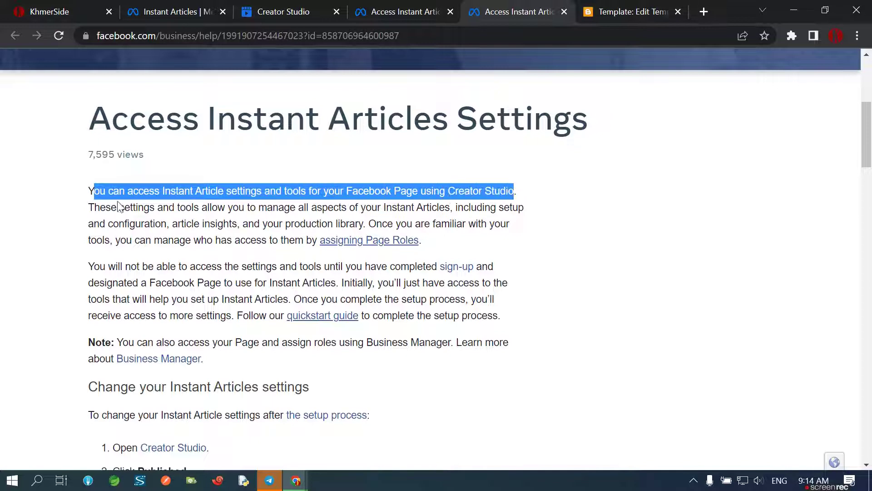
pyautogui.click(114, 221)
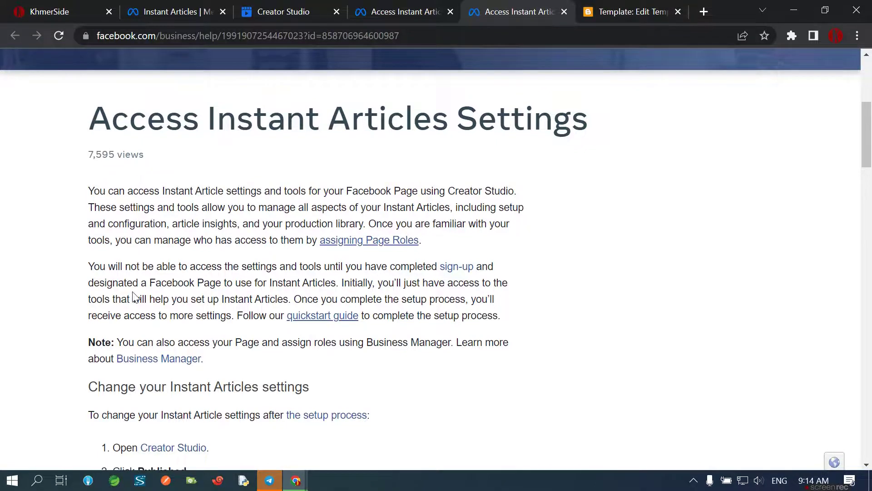
pyautogui.scroll(-1, 135, 297)
pyautogui.moveTo(126, 273); pyautogui.dragTo(459, 275)
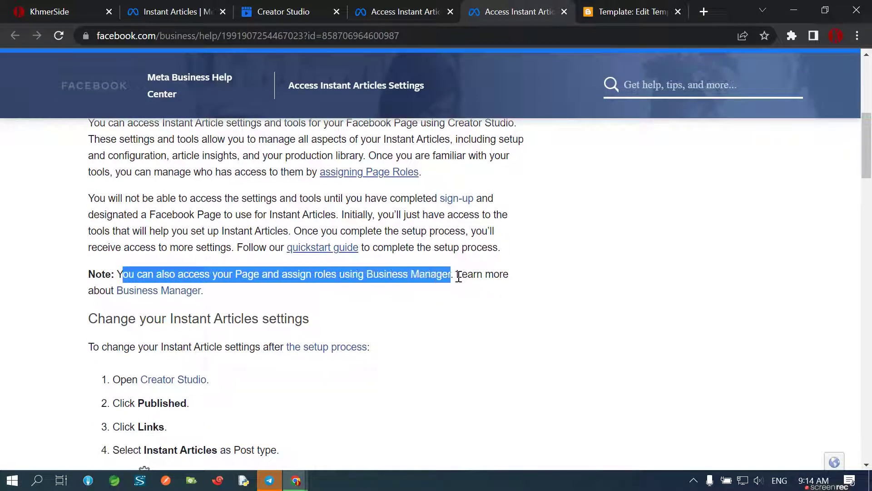
pyautogui.click(575, 281)
pyautogui.scroll(-3, 217, 337)
pyautogui.moveTo(100, 187); pyautogui.dragTo(407, 187)
pyautogui.moveTo(93, 211); pyautogui.dragTo(434, 221)
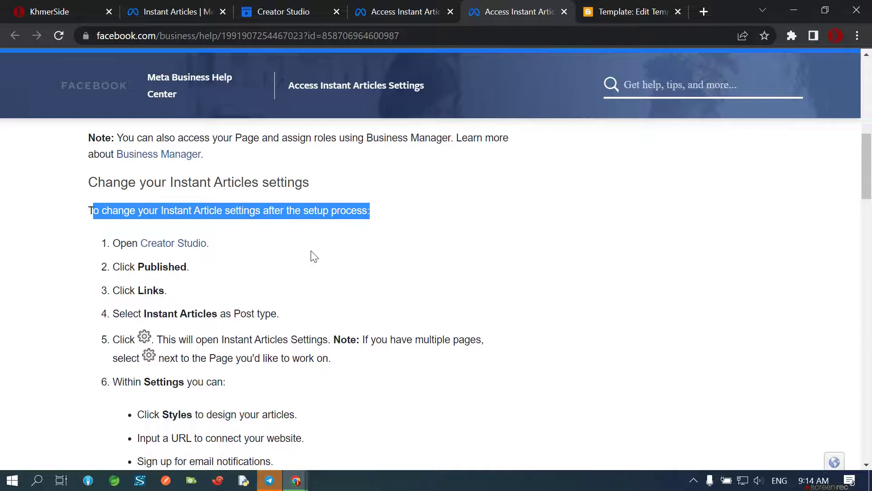
pyautogui.moveTo(113, 253); pyautogui.dragTo(247, 253)
pyautogui.moveTo(103, 273); pyautogui.dragTo(233, 271)
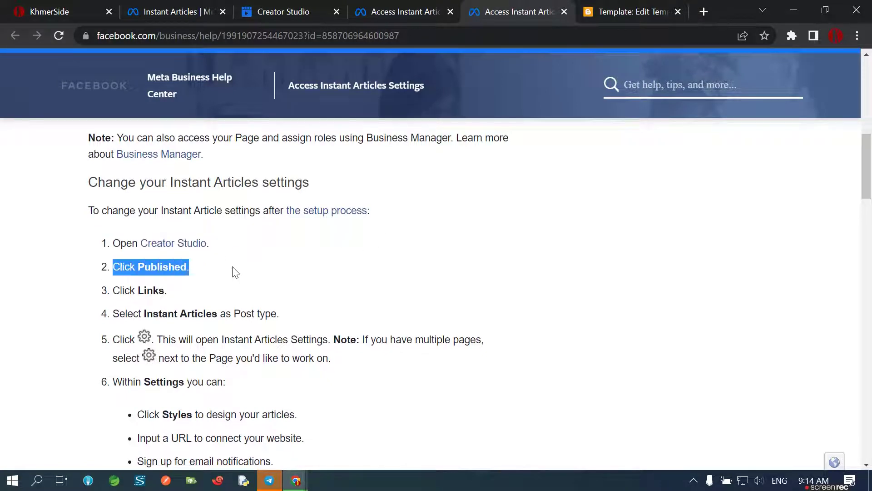
pyautogui.moveTo(95, 297); pyautogui.dragTo(508, 342)
pyautogui.click(336, 319)
pyautogui.click(347, 359)
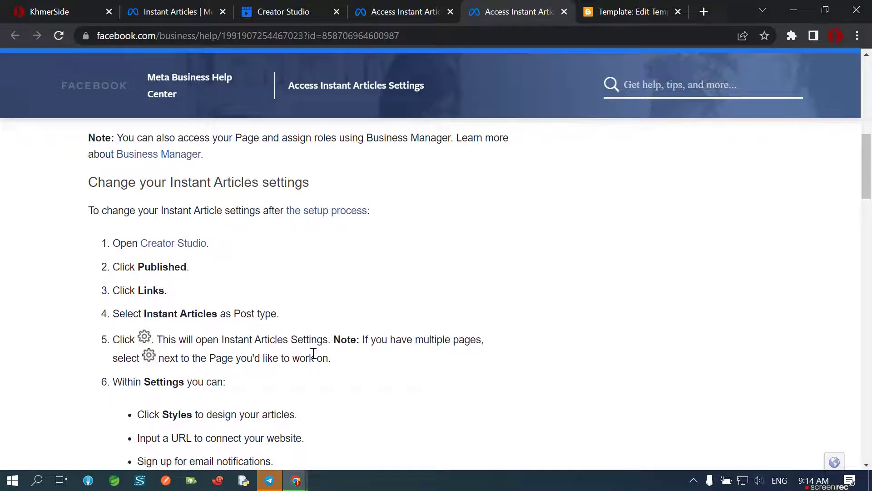
# Look through the rest of the help page, including the Set Up and Troubleshoot topics, down to the footer
pyautogui.scroll(-4, 88, 365)
pyautogui.scroll(-8, 89, 344)
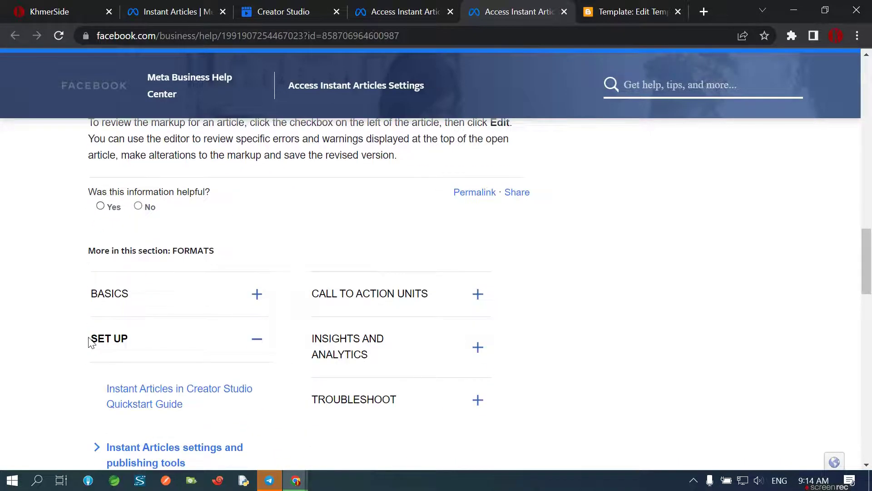
pyautogui.scroll(-4, 89, 343)
pyautogui.scroll(3, 90, 341)
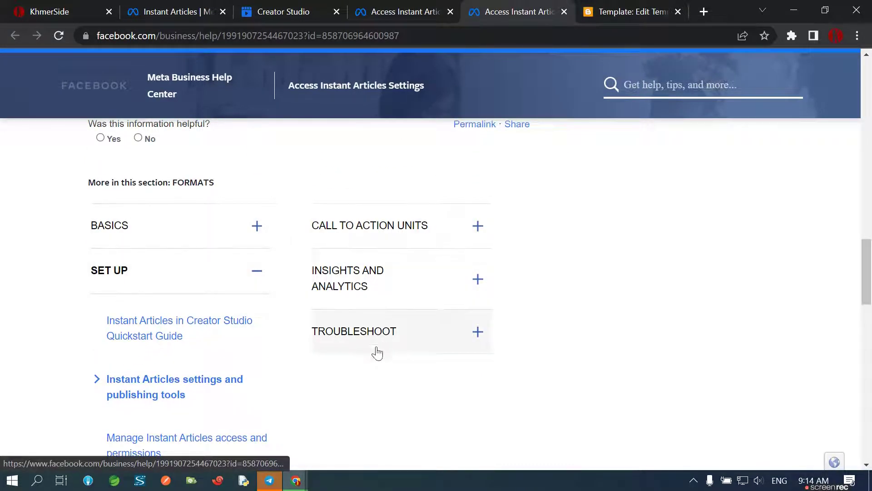
pyautogui.scroll(-5, 195, 361)
pyautogui.scroll(2, 195, 362)
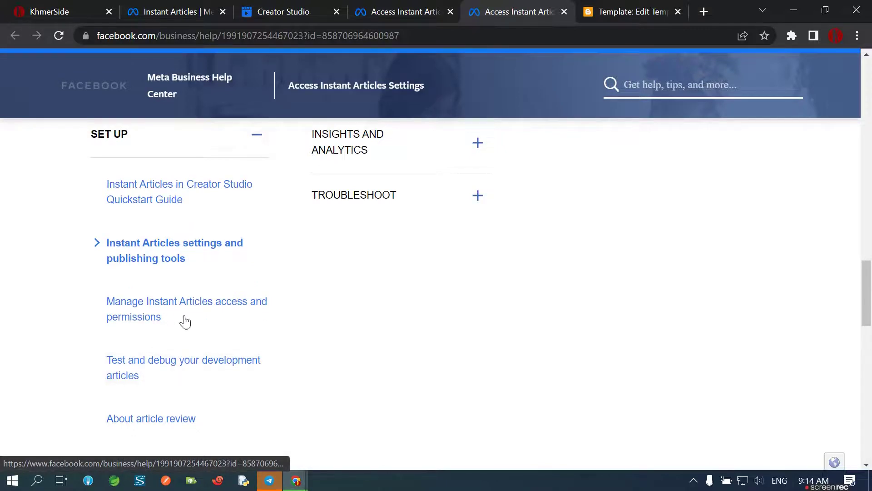
pyautogui.scroll(-10, 181, 281)
pyautogui.scroll(-5, 179, 285)
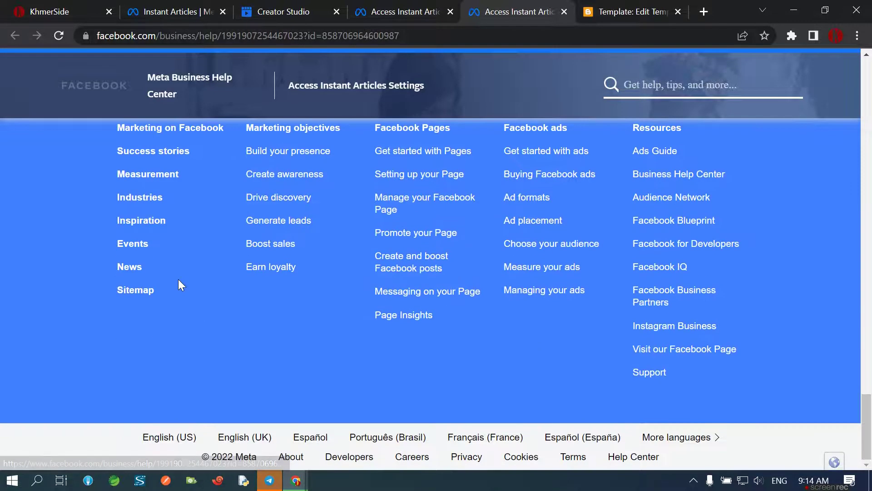
# Return to Creator Studio and check the meta tag and the listed domain on the Claim domain page
pyautogui.scroll(6, 179, 284)
pyautogui.click(418, 6)
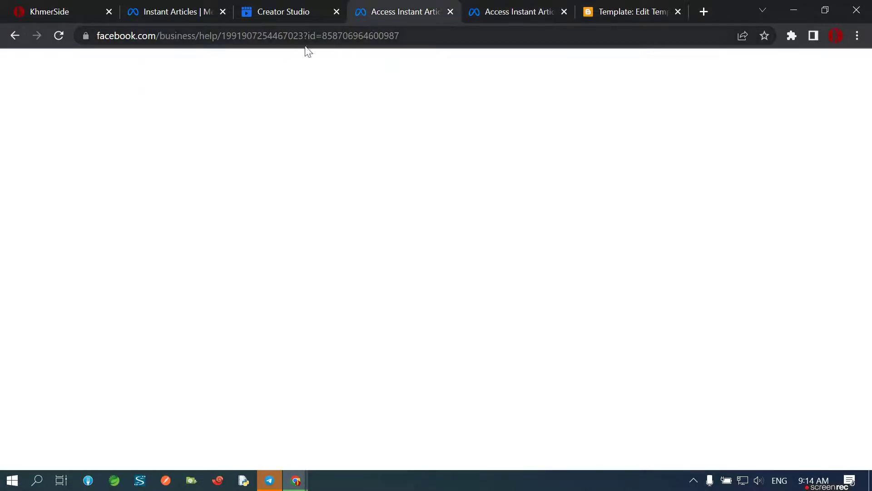
pyautogui.click(287, 11)
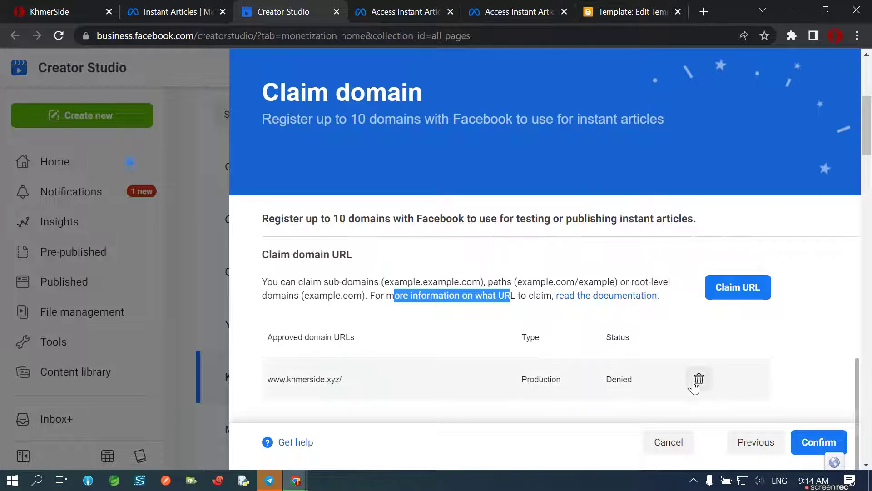
pyautogui.click(801, 330)
pyautogui.scroll(3, 525, 370)
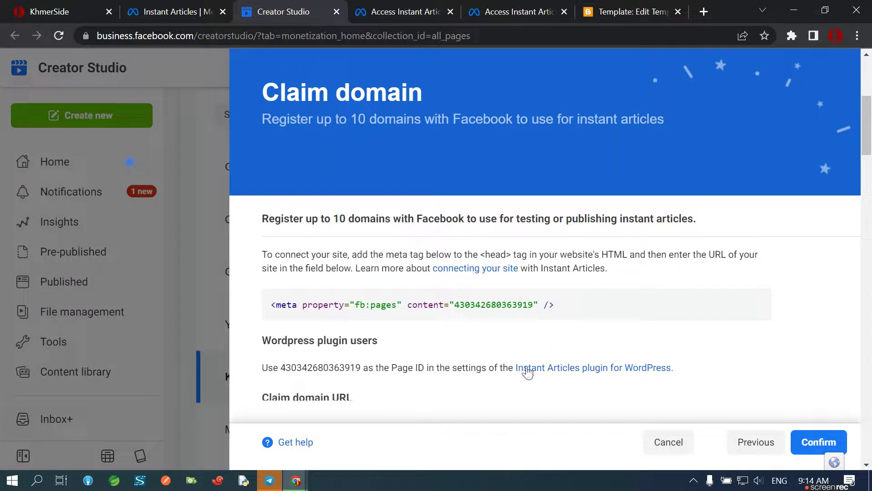
pyautogui.scroll(-3, 526, 370)
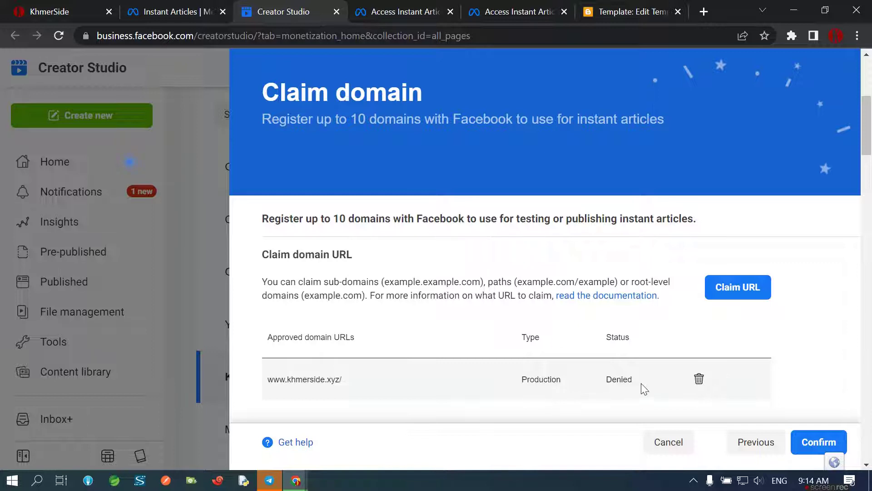
pyautogui.click(698, 378)
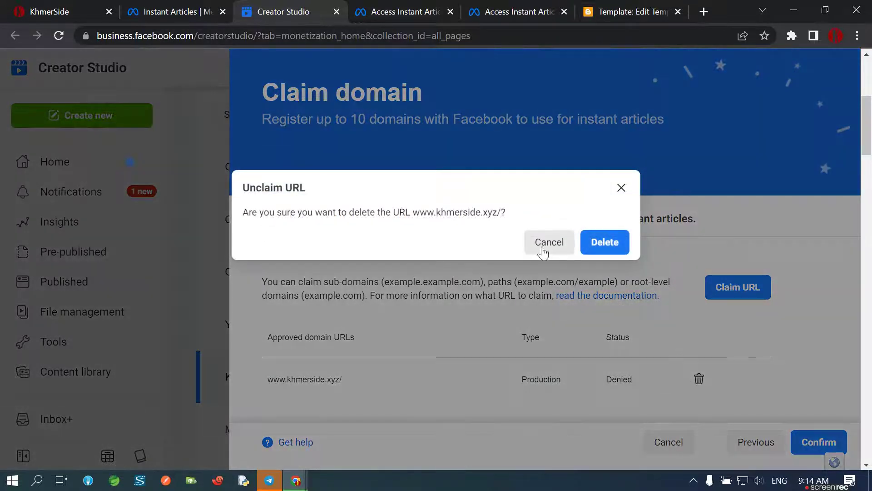
pyautogui.click(614, 250)
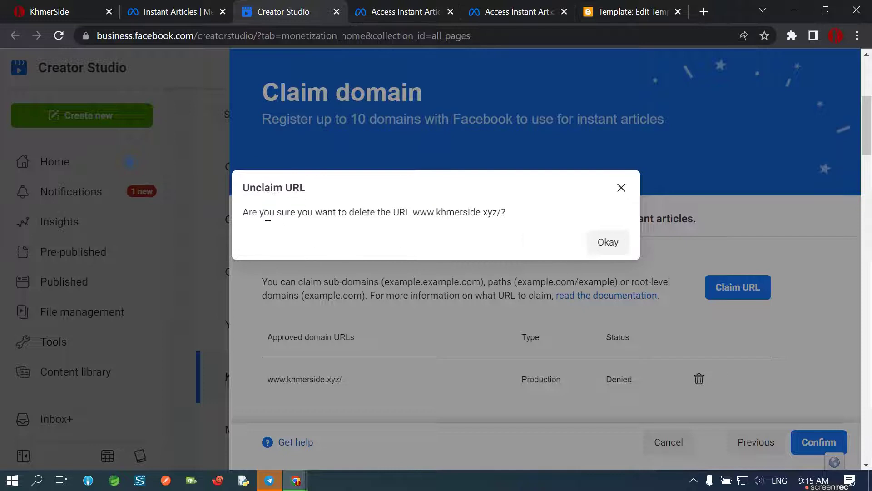
pyautogui.moveTo(244, 211); pyautogui.dragTo(558, 221)
pyautogui.click(608, 242)
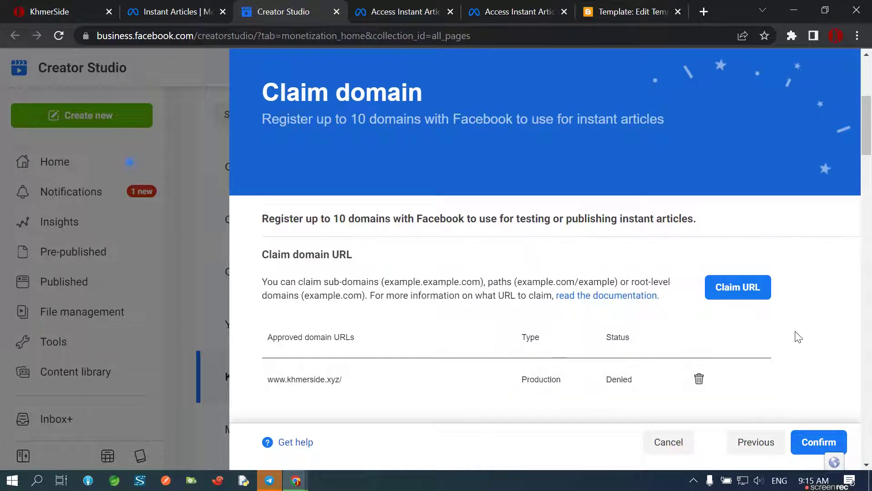
# Review the ten-domain registration note, the site connection instructions and the rule on claiming sub-domains
pyautogui.scroll(3, 305, 286)
pyautogui.moveTo(281, 219); pyautogui.dragTo(852, 335)
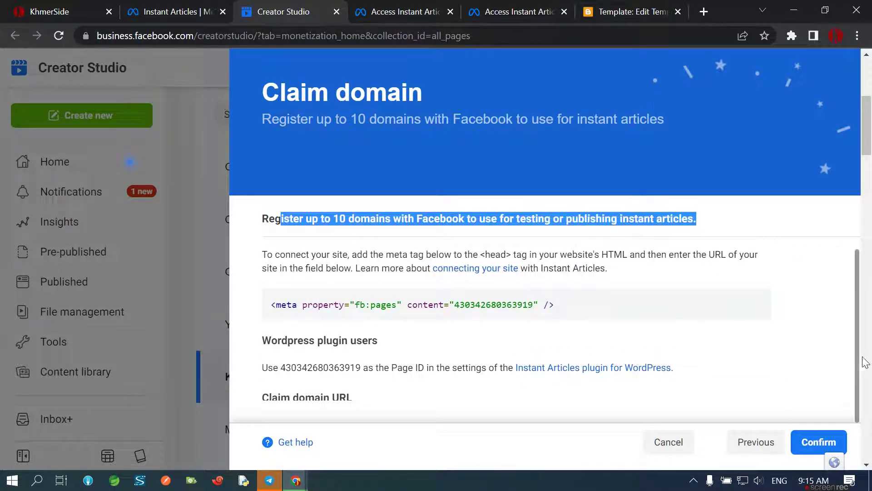
pyautogui.scroll(-2, 403, 354)
pyautogui.scroll(2, 395, 355)
pyautogui.scroll(-2, 396, 355)
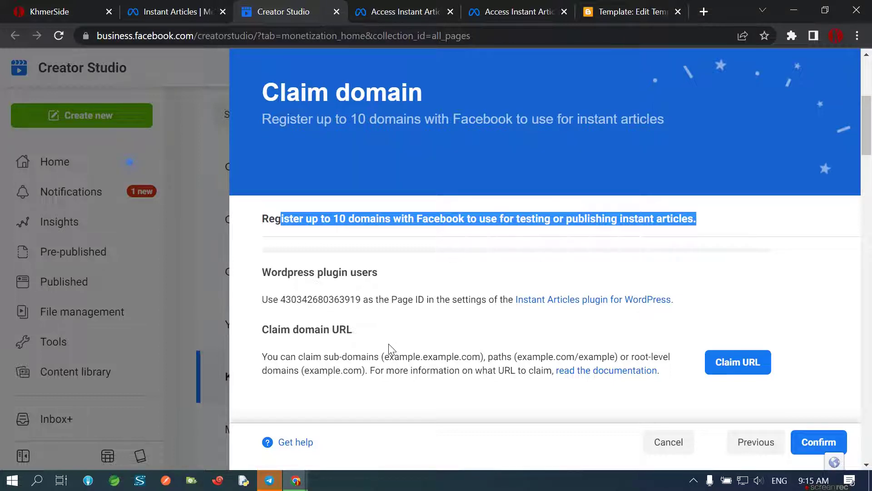
pyautogui.scroll(-2, 390, 350)
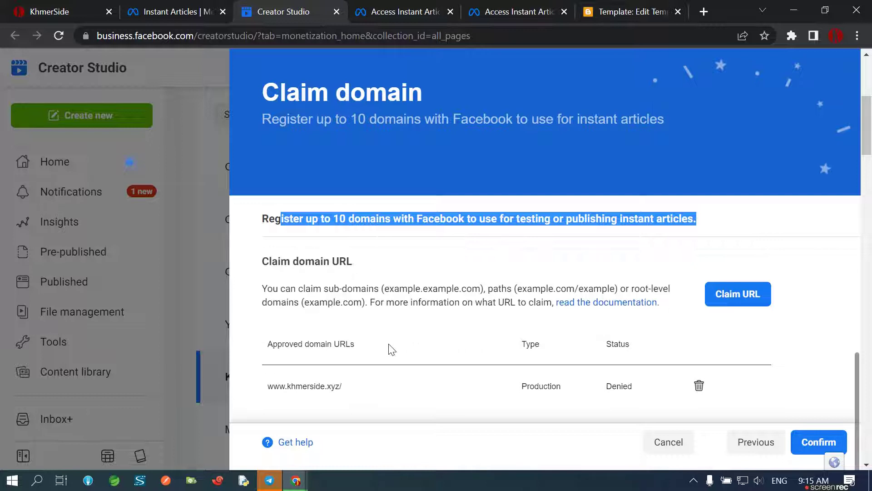
pyautogui.moveTo(284, 290); pyautogui.dragTo(382, 290)
pyautogui.scroll(-1, 645, 324)
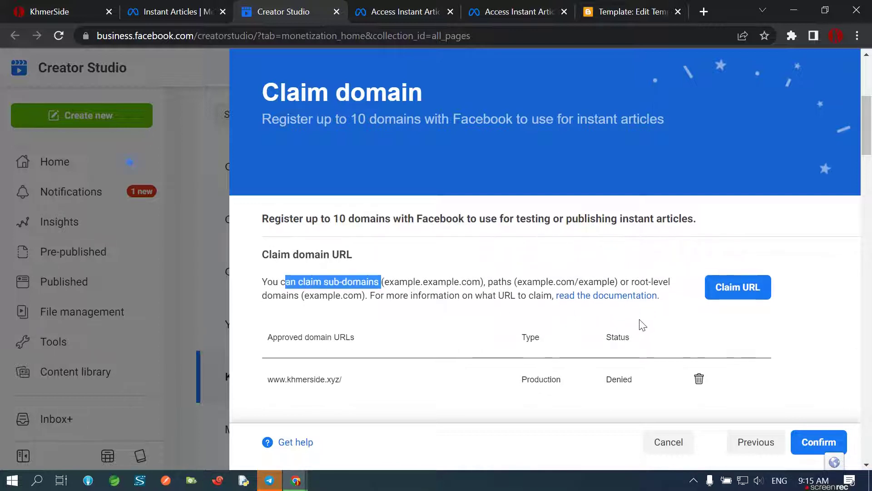
pyautogui.click(743, 294)
pyautogui.click(498, 208)
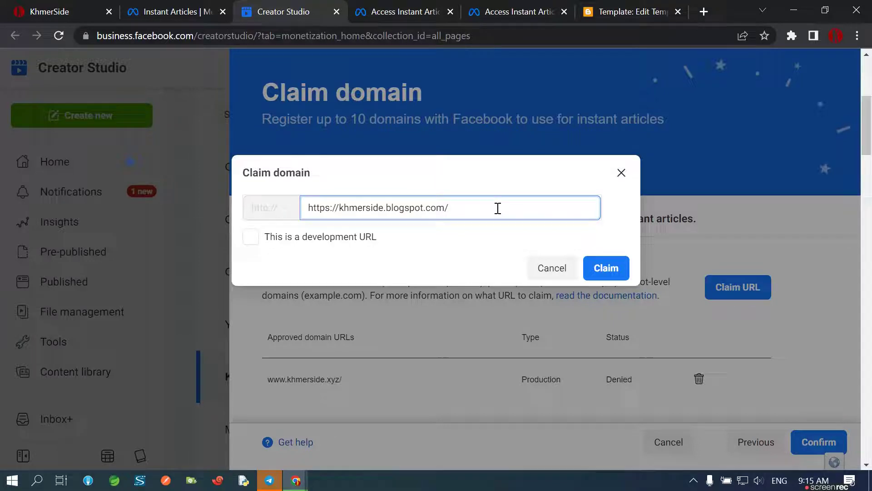
pyautogui.click(606, 268)
pyautogui.moveTo(263, 206); pyautogui.dragTo(439, 208)
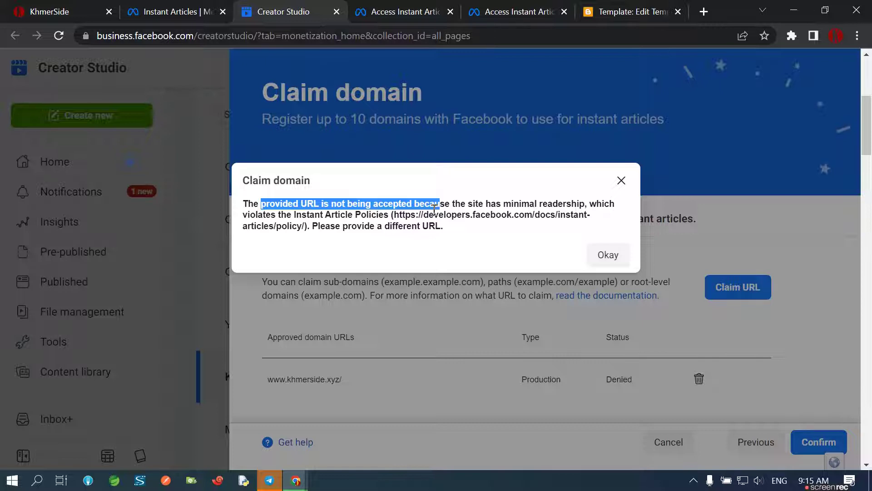
pyautogui.click(418, 218)
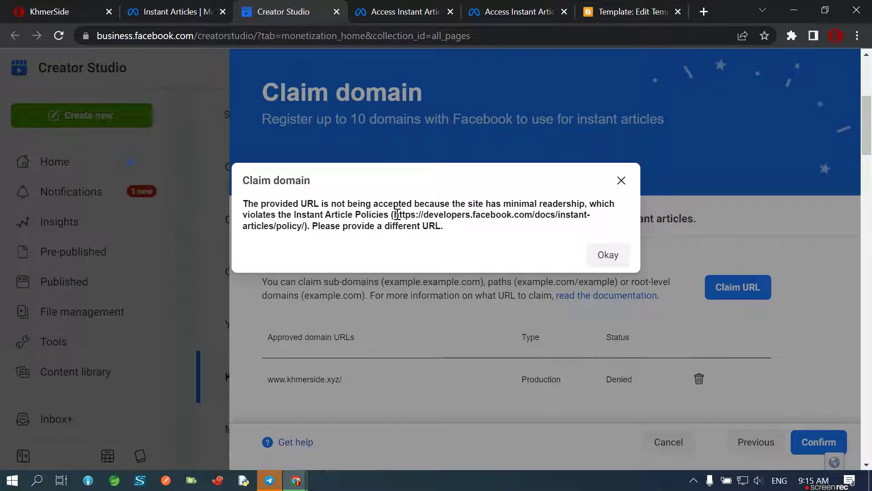
pyautogui.moveTo(396, 214); pyautogui.dragTo(301, 225)
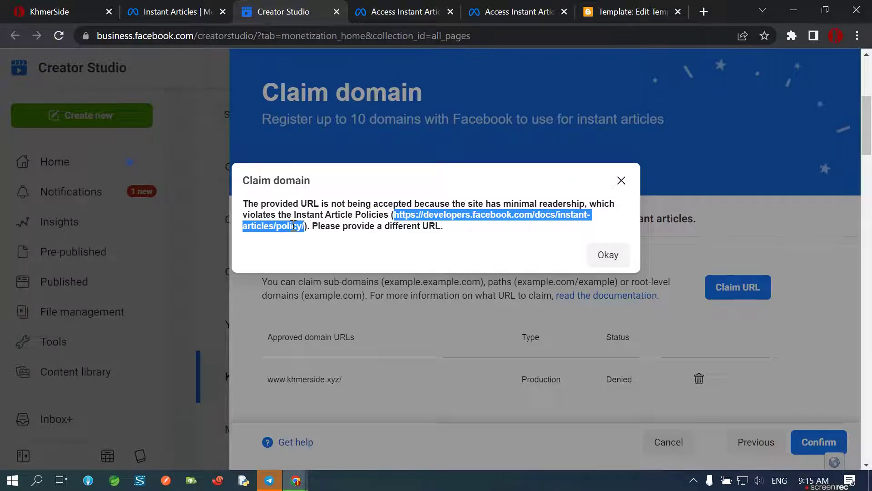
pyautogui.rightClick(293, 226)
pyautogui.click(316, 235)
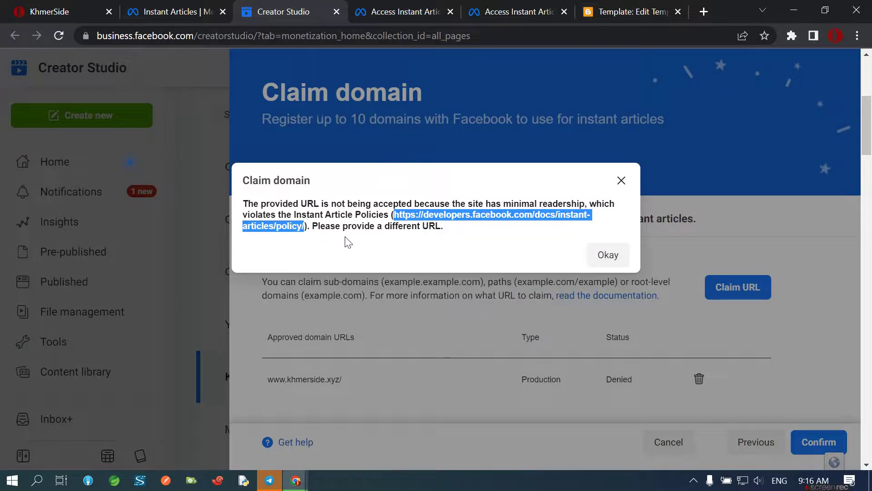
pyautogui.click(702, 13)
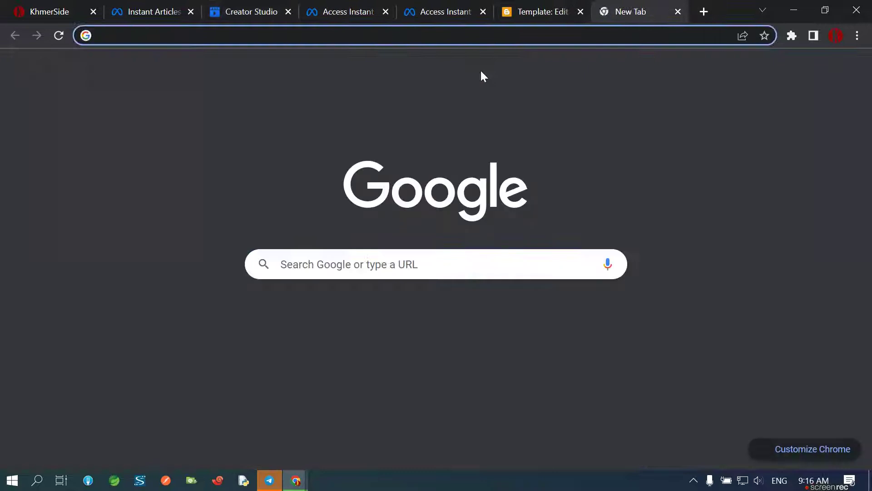
pyautogui.hotkey('ctrl', 'v')
pyautogui.press('Return')
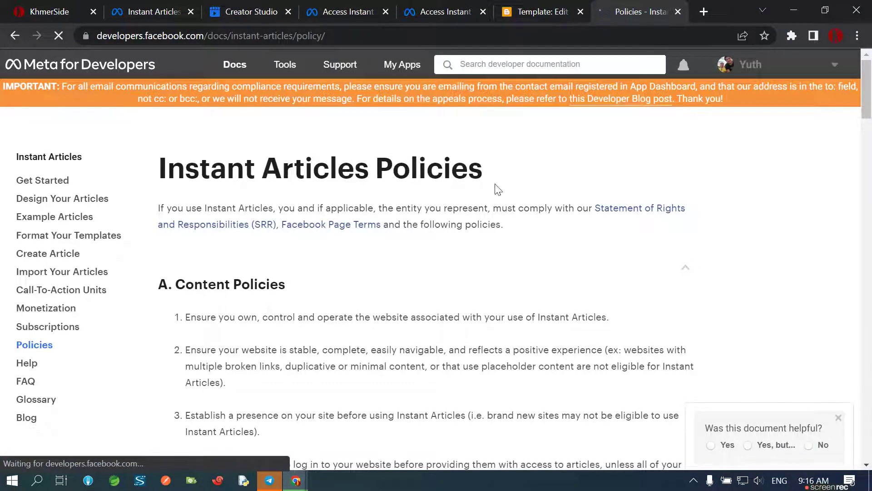
# Read the Instant Articles Policies introduction and the first two Content Policies on website ownership and site quality
pyautogui.moveTo(162, 208); pyautogui.dragTo(339, 208)
pyautogui.click(475, 270)
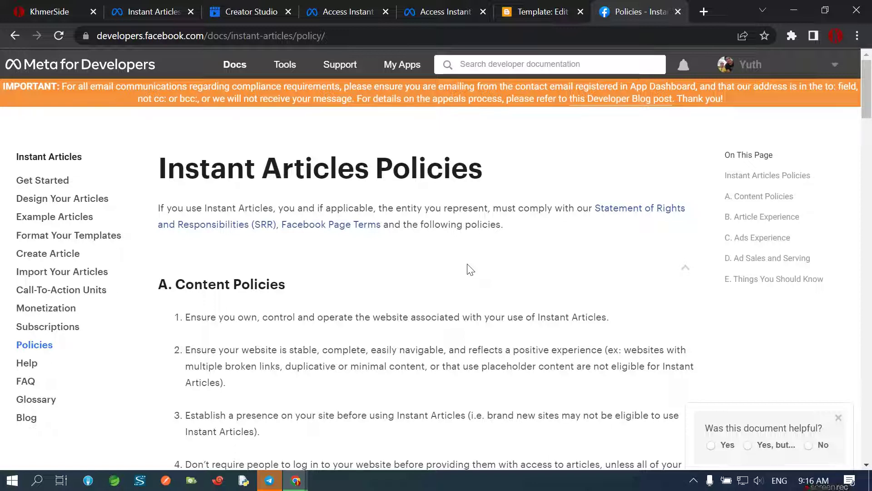
pyautogui.scroll(-3, 285, 288)
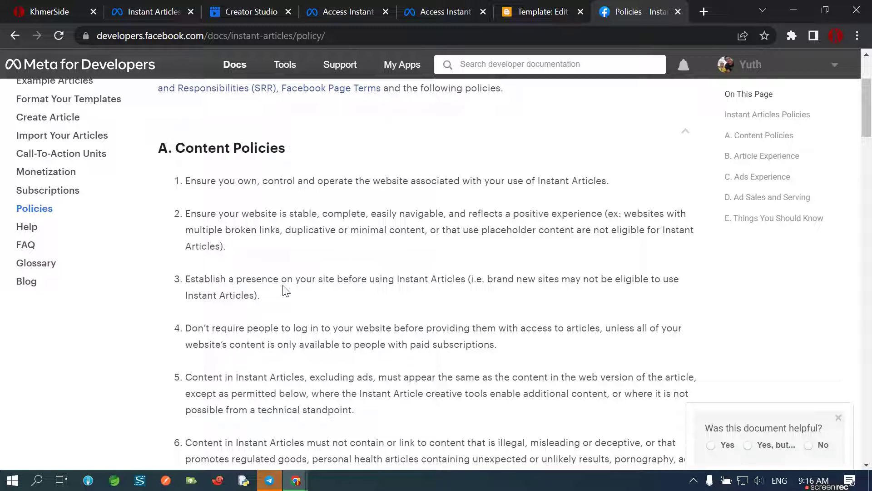
pyautogui.moveTo(199, 181); pyautogui.dragTo(621, 184)
pyautogui.click(621, 183)
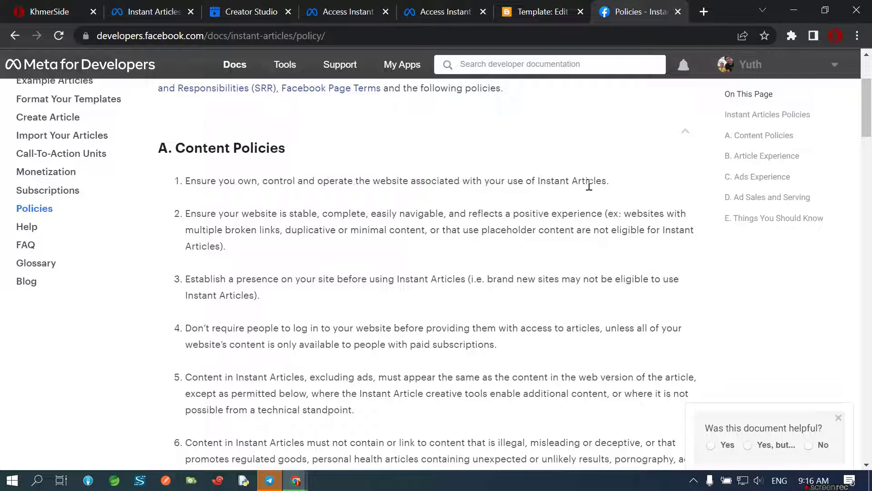
pyautogui.moveTo(191, 214); pyautogui.dragTo(651, 216)
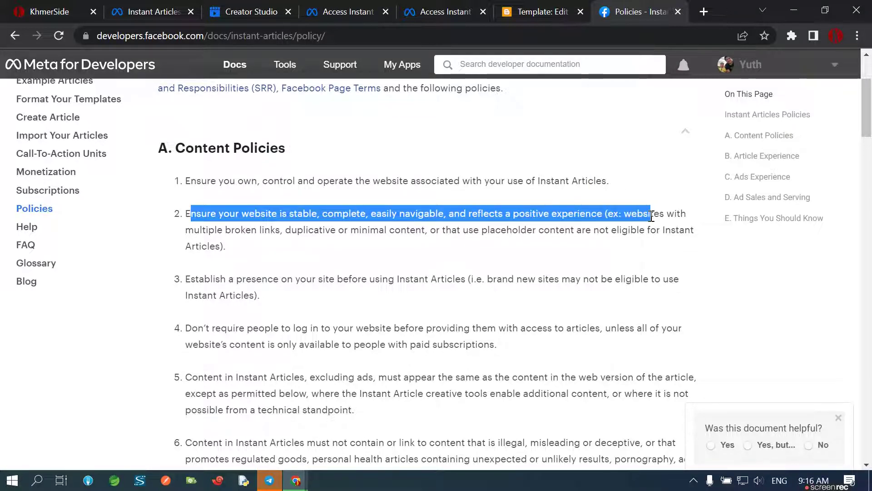
pyautogui.click(635, 217)
pyautogui.moveTo(193, 230); pyautogui.dragTo(292, 230)
pyautogui.moveTo(370, 230); pyautogui.dragTo(662, 230)
pyautogui.click(288, 278)
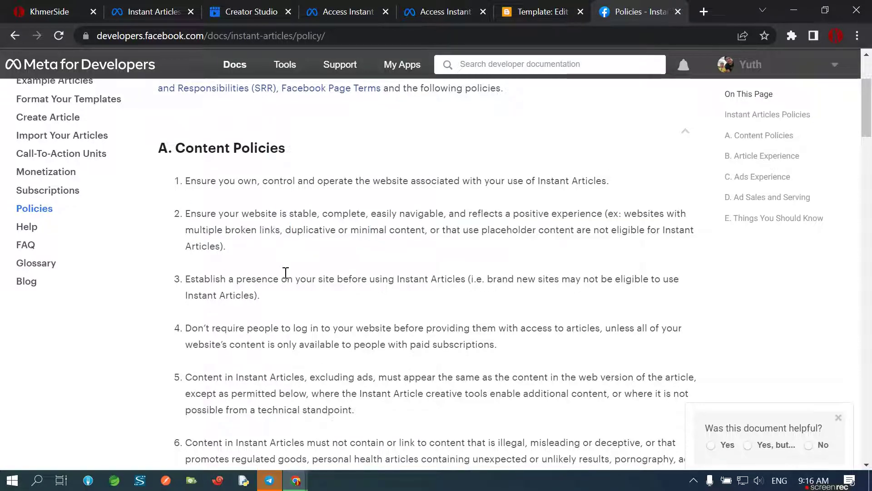
# Read Content Policies 3 to 8, covering site presence, login requirements, matching content, prohibited content and ads
pyautogui.scroll(-3, 197, 291)
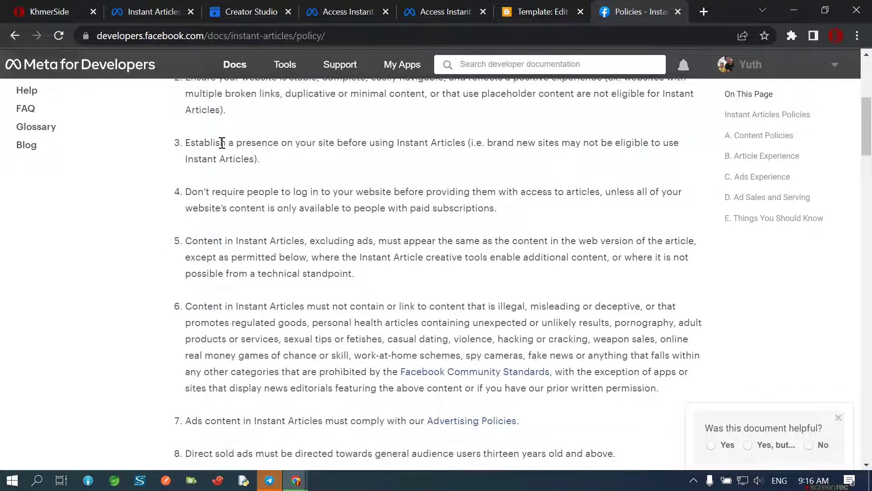
pyautogui.moveTo(196, 142); pyautogui.dragTo(515, 140)
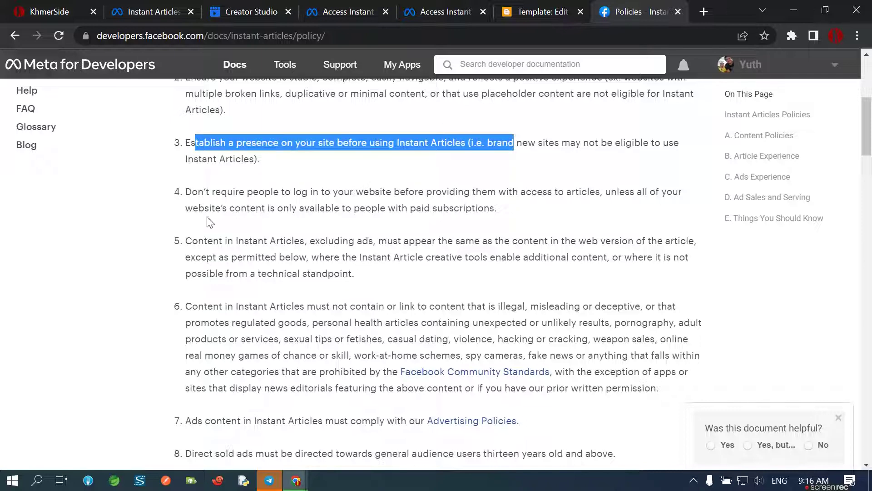
pyautogui.moveTo(187, 193); pyautogui.dragTo(236, 193)
pyautogui.click(365, 196)
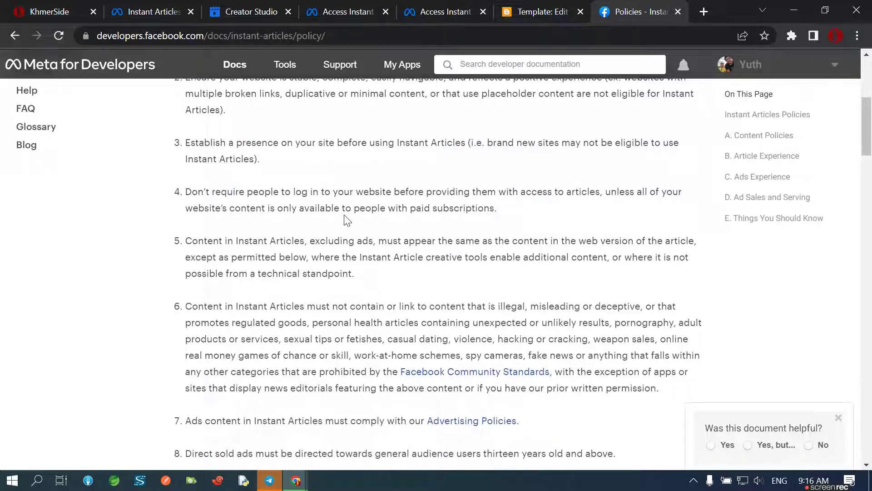
pyautogui.moveTo(185, 241); pyautogui.dragTo(364, 242)
pyautogui.scroll(-1, 374, 318)
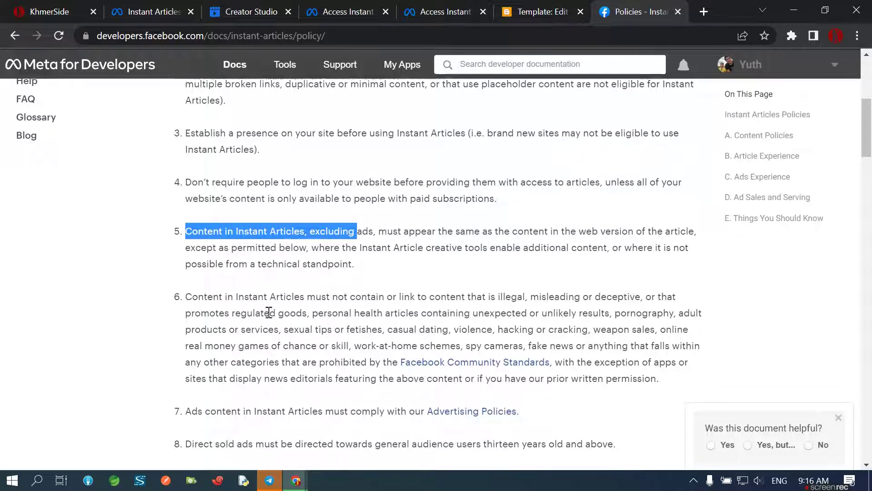
pyautogui.moveTo(184, 238); pyautogui.dragTo(550, 237)
pyautogui.click(636, 237)
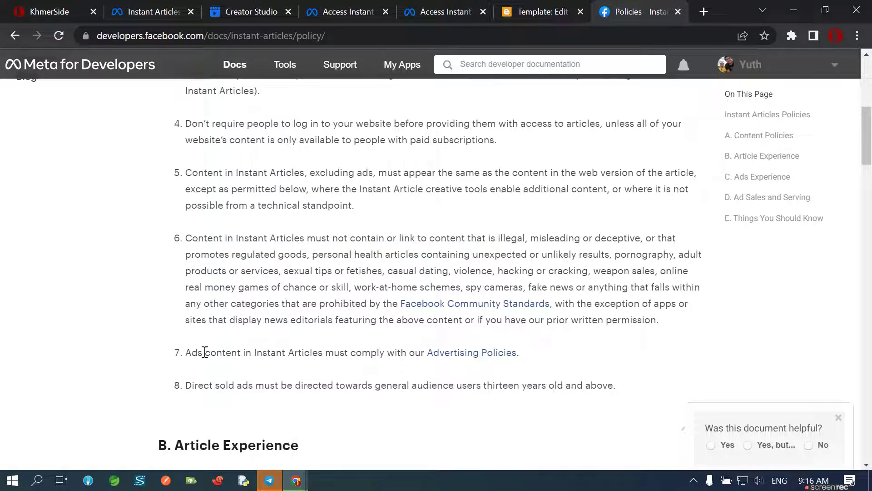
pyautogui.moveTo(185, 353); pyautogui.dragTo(544, 356)
pyautogui.click(543, 359)
pyautogui.scroll(-3, 199, 396)
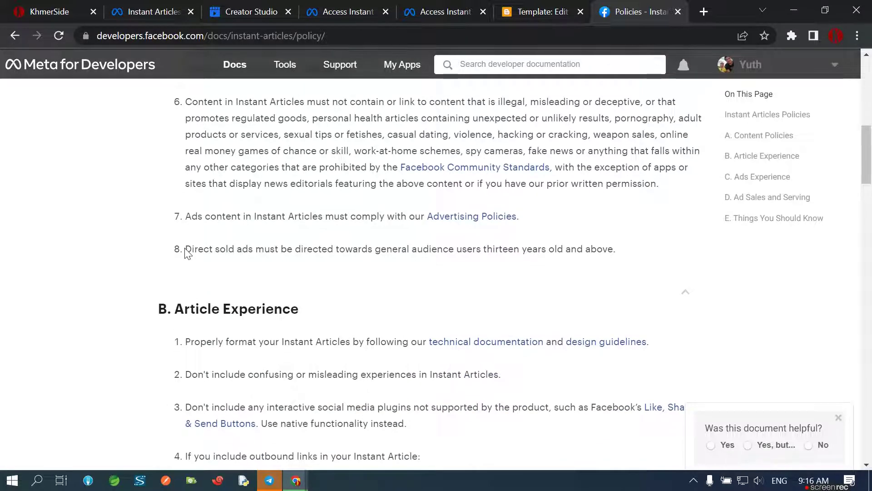
pyautogui.moveTo(187, 246); pyautogui.dragTo(638, 255)
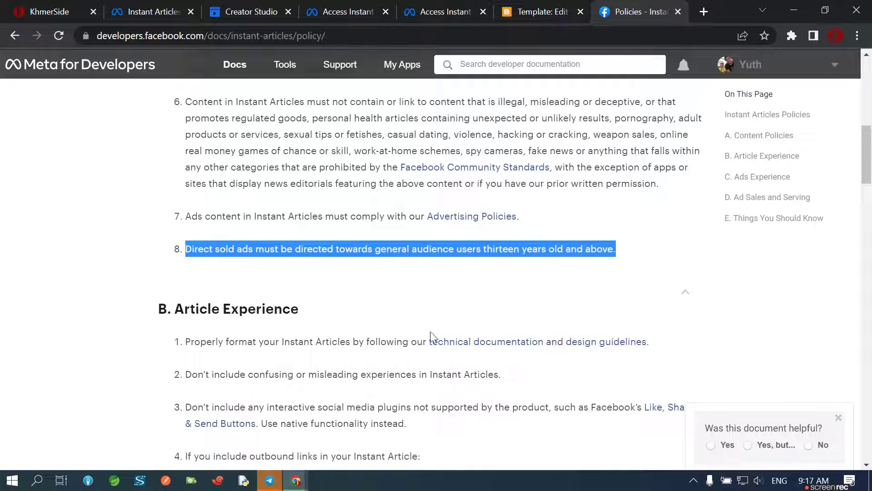
# Read the article formatting rule under Article Experience, then revisit the Content Policies and Article Experience sections
pyautogui.scroll(-1, 329, 332)
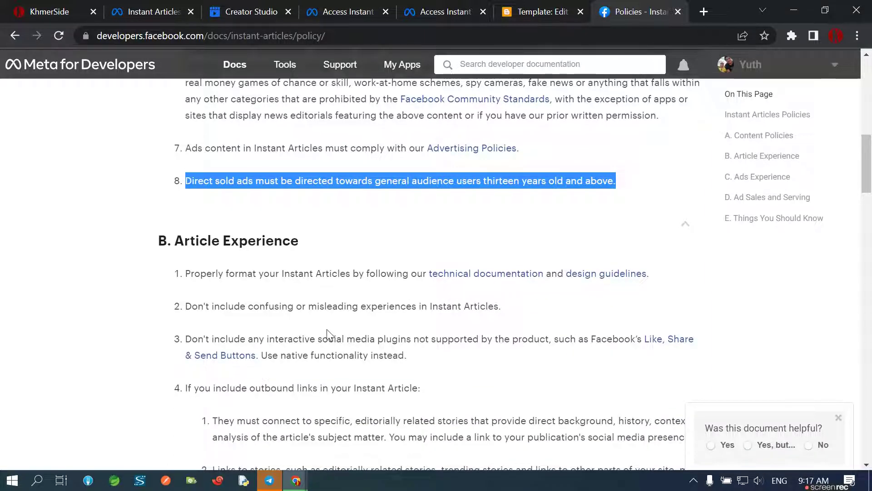
pyautogui.moveTo(189, 273); pyautogui.dragTo(668, 294)
pyautogui.click(609, 309)
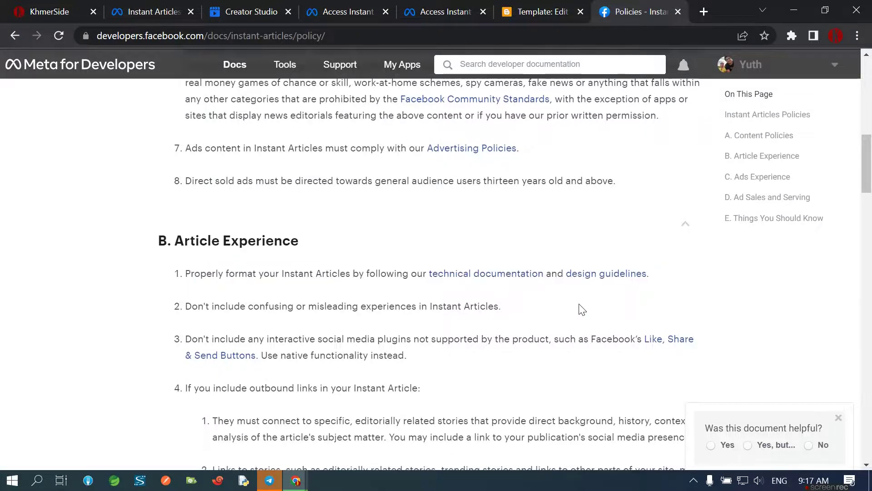
pyautogui.scroll(2, 388, 312)
pyautogui.scroll(8, 389, 312)
pyautogui.moveTo(171, 284); pyautogui.dragTo(345, 289)
pyautogui.scroll(-7, 344, 289)
pyautogui.moveTo(191, 313); pyautogui.dragTo(299, 312)
pyautogui.scroll(-4, 288, 321)
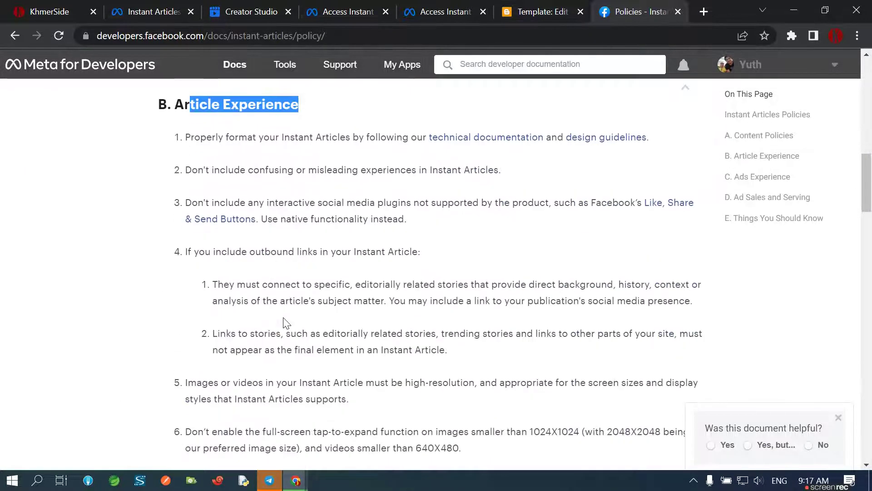
# Look through the remaining Article Experience rules and the Ads Experience section, down to Ad Sales and Serving
pyautogui.scroll(-3, 286, 322)
pyautogui.scroll(-5, 285, 322)
pyautogui.scroll(-5, 284, 321)
pyautogui.moveTo(204, 157); pyautogui.dragTo(266, 160)
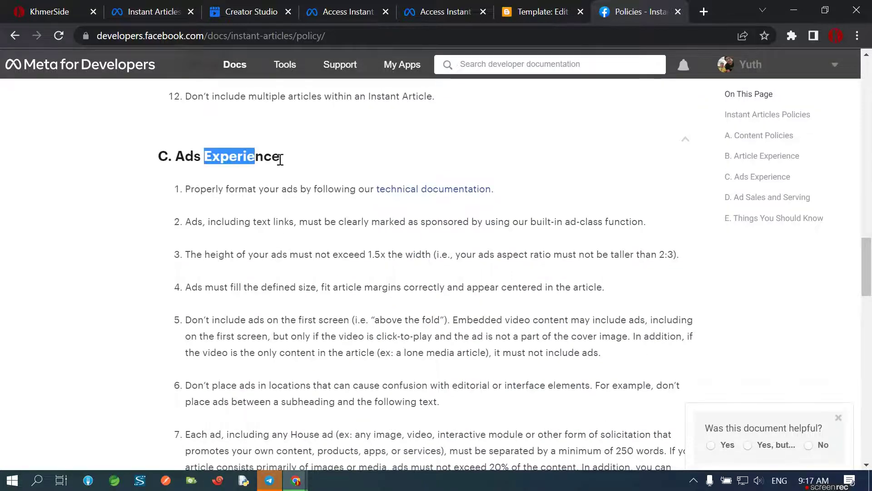
pyautogui.scroll(-10, 333, 195)
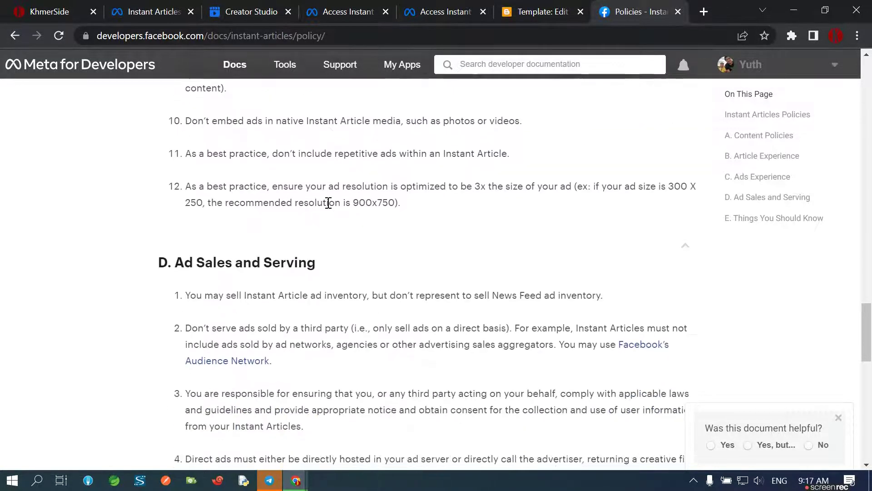
# Read the Ad Sales and Serving rules and the Things You Should Know section on enforcement, minimal readership and monetization
pyautogui.moveTo(185, 266); pyautogui.dragTo(335, 283)
pyautogui.scroll(-5, 335, 283)
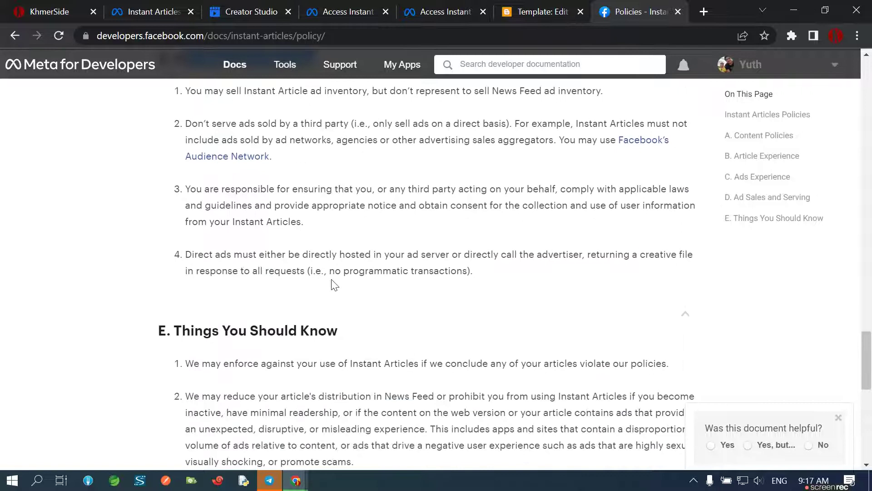
pyautogui.scroll(-3, 335, 285)
pyautogui.moveTo(203, 194); pyautogui.dragTo(327, 195)
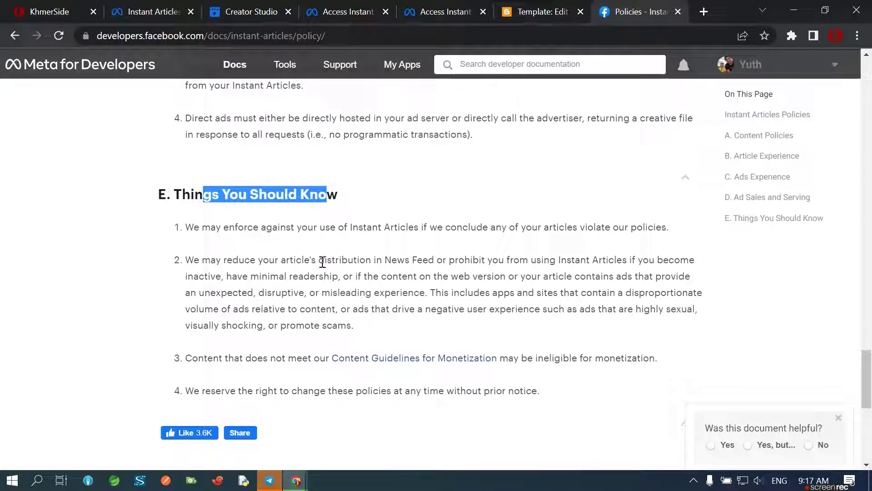
pyautogui.scroll(-6, 306, 286)
pyautogui.scroll(1, 302, 284)
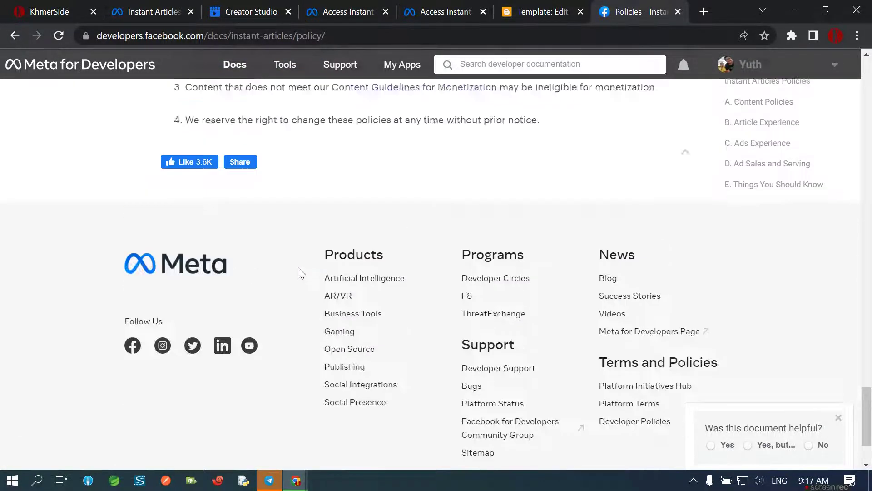
pyautogui.scroll(4, 300, 272)
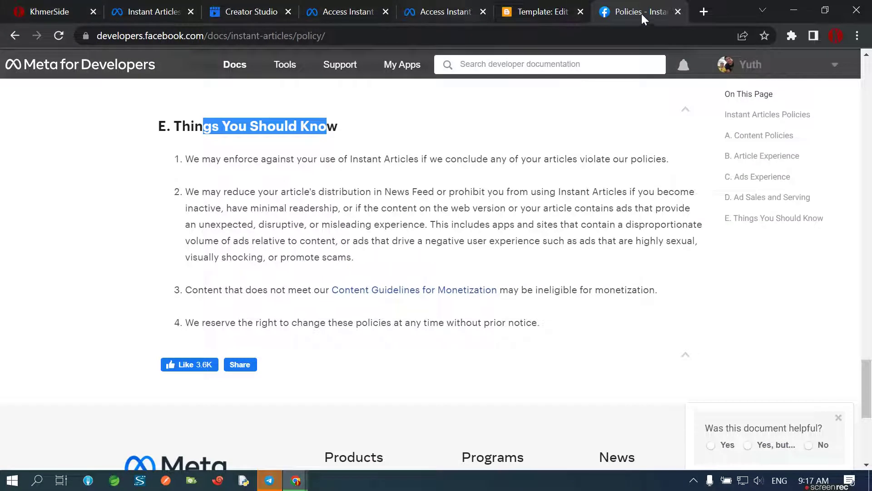
# Open chumkiri.blogspot.com in a new browser tab and copy its address
pyautogui.click(703, 12)
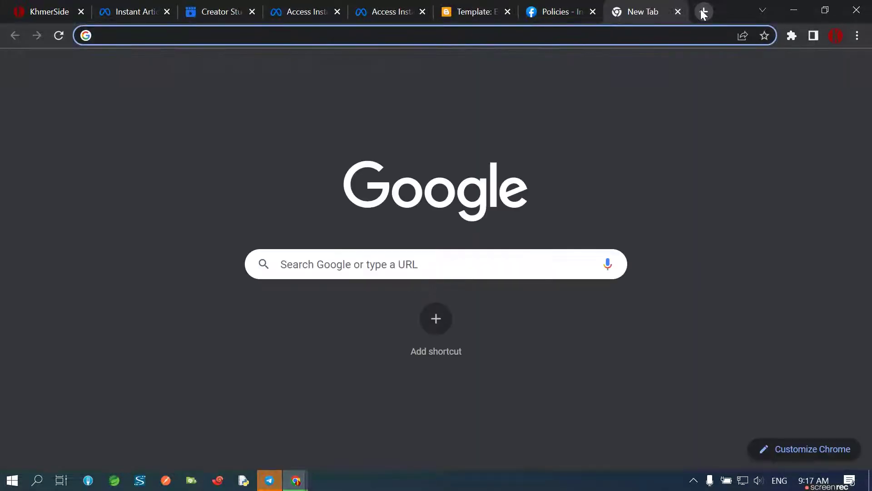
pyautogui.write('chu')
pyautogui.press('Return')
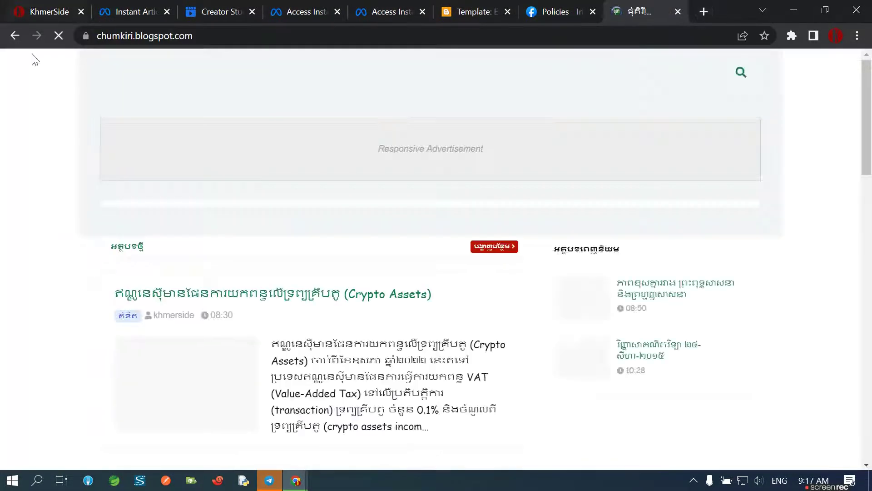
pyautogui.click(215, 36)
pyautogui.hotkey('ctrl', 'c')
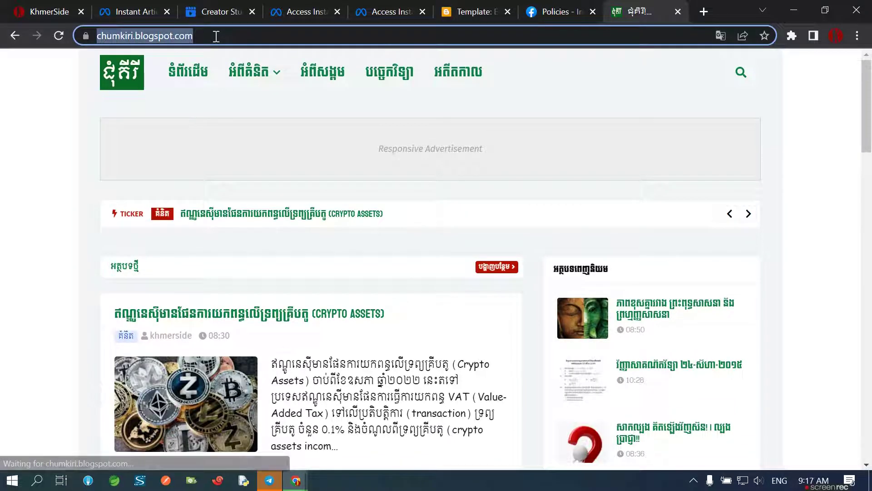
pyautogui.click(220, 9)
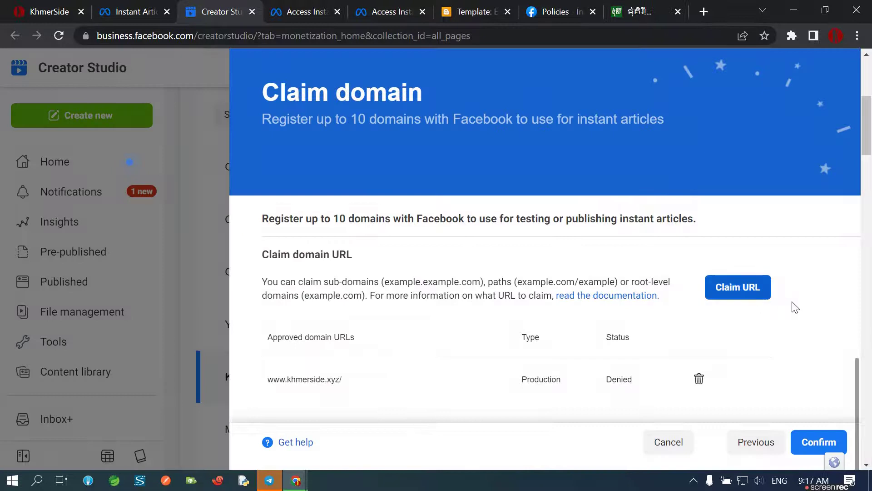
pyautogui.click(738, 291)
pyautogui.moveTo(473, 209); pyautogui.dragTo(168, 199)
pyautogui.hotkey('ctrl', 'v')
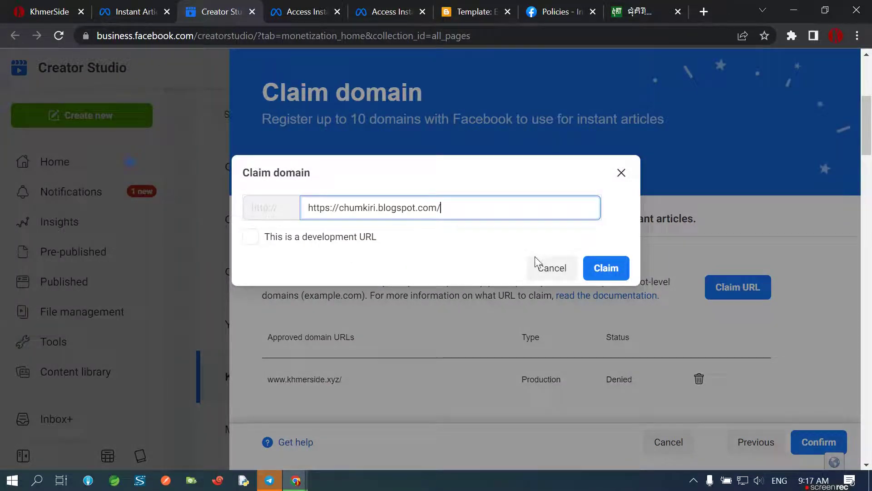
pyautogui.click(608, 272)
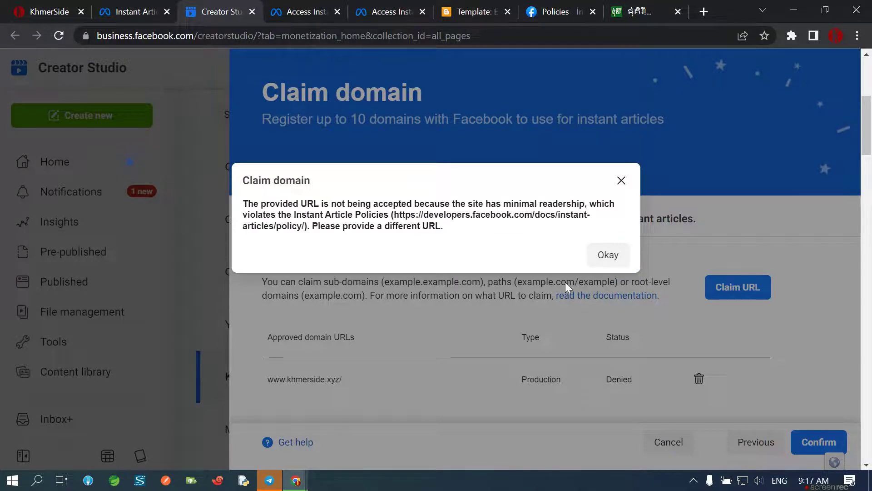
pyautogui.click(608, 255)
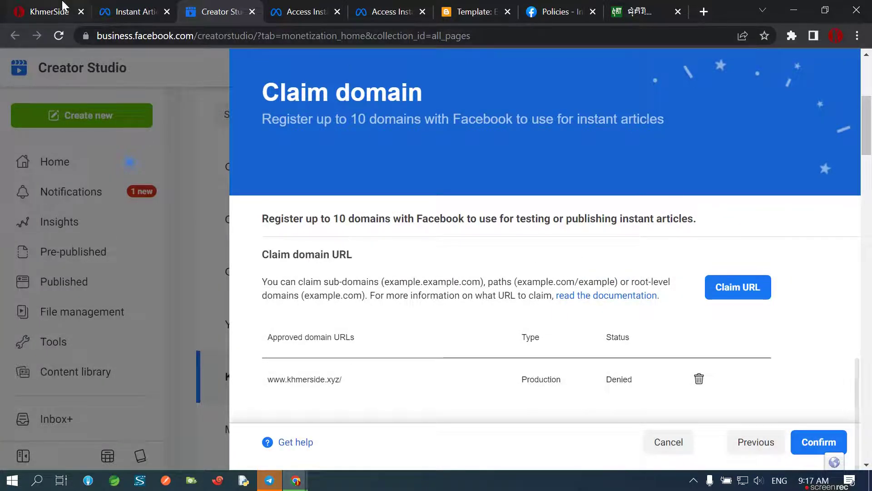
pyautogui.click(50, 12)
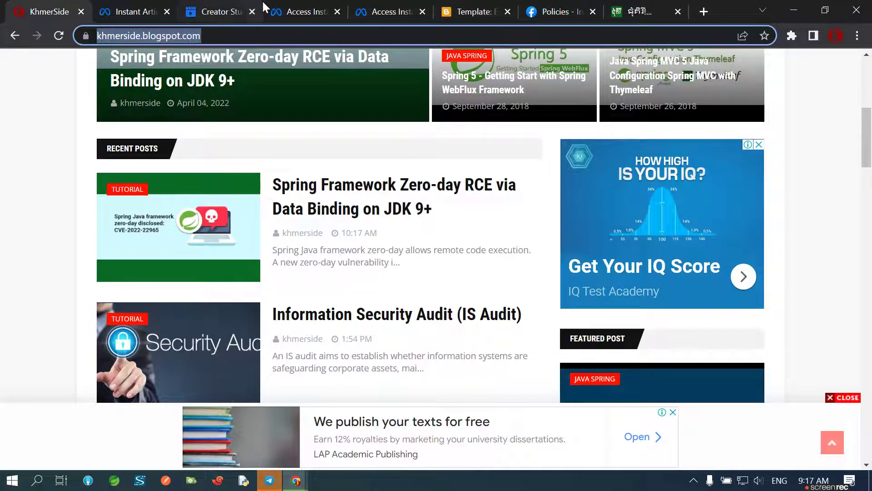
pyautogui.click(221, 11)
pyautogui.click(740, 287)
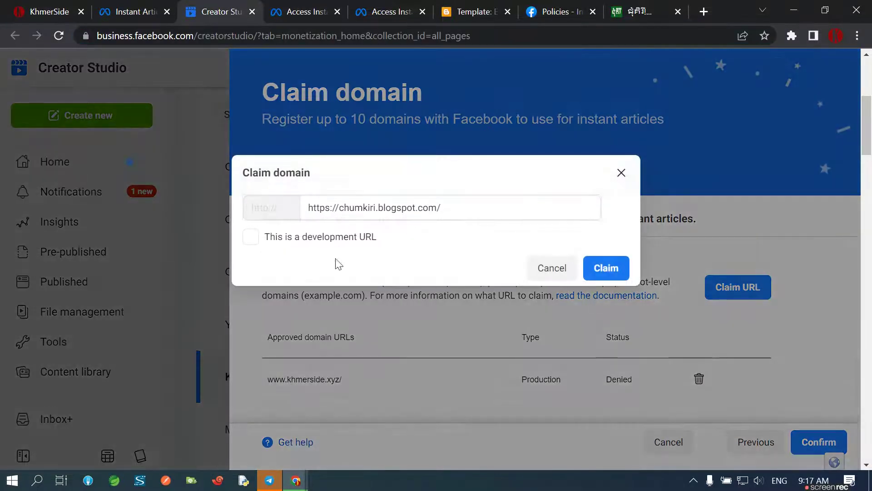
pyautogui.click(501, 213)
pyautogui.hotkey('ctrl', 'a')
pyautogui.write('https://khmerside.blogspot.com/')
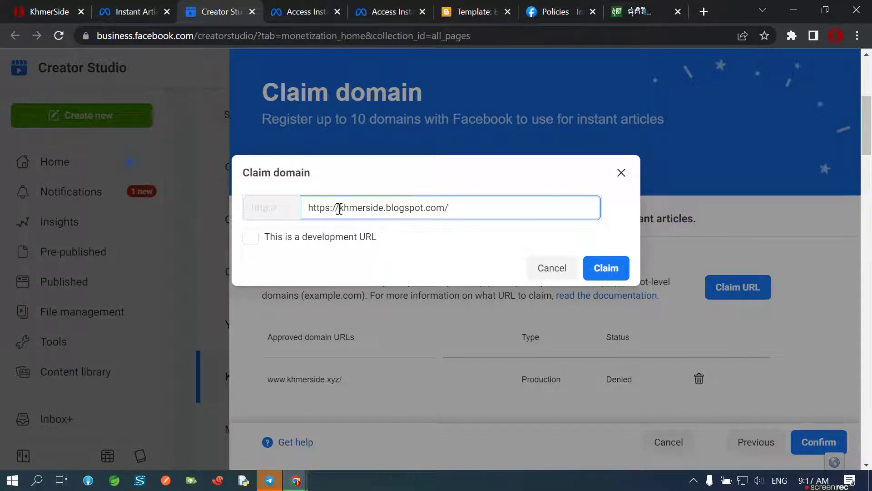
pyautogui.moveTo(323, 208); pyautogui.dragTo(278, 209)
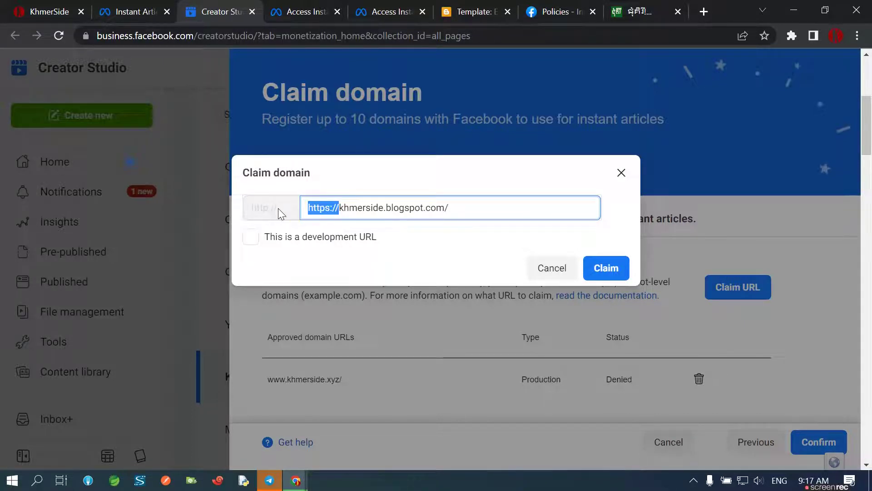
pyautogui.press('BackSpace')
pyautogui.click(605, 268)
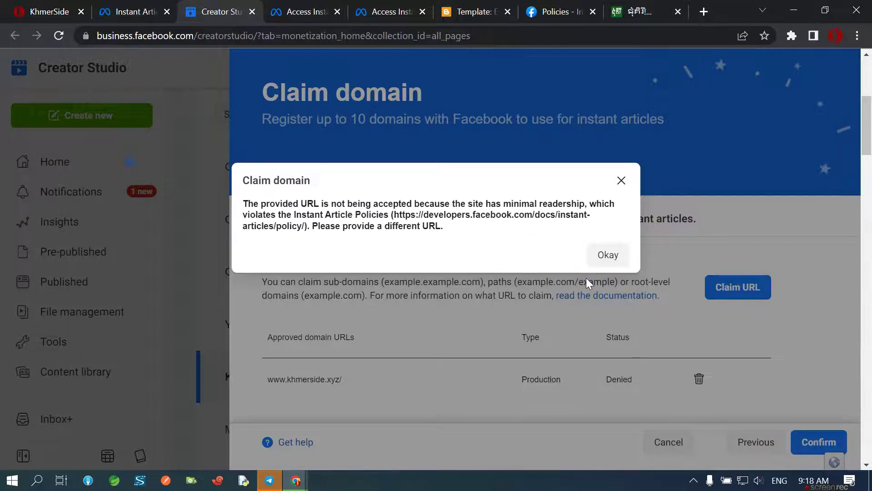
pyautogui.click(605, 256)
# Submit khmerside.blogspot.com/ for claiming as a development URL and close the claim dialog
pyautogui.click(726, 291)
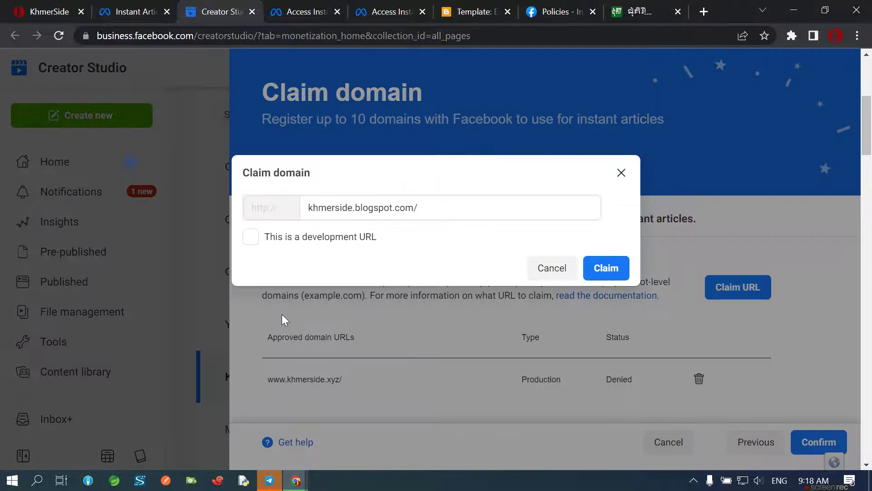
pyautogui.click(251, 238)
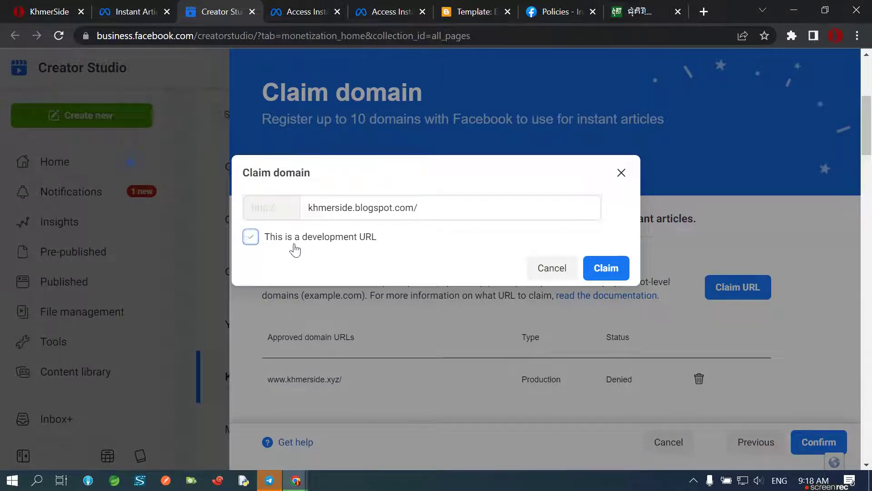
pyautogui.click(620, 273)
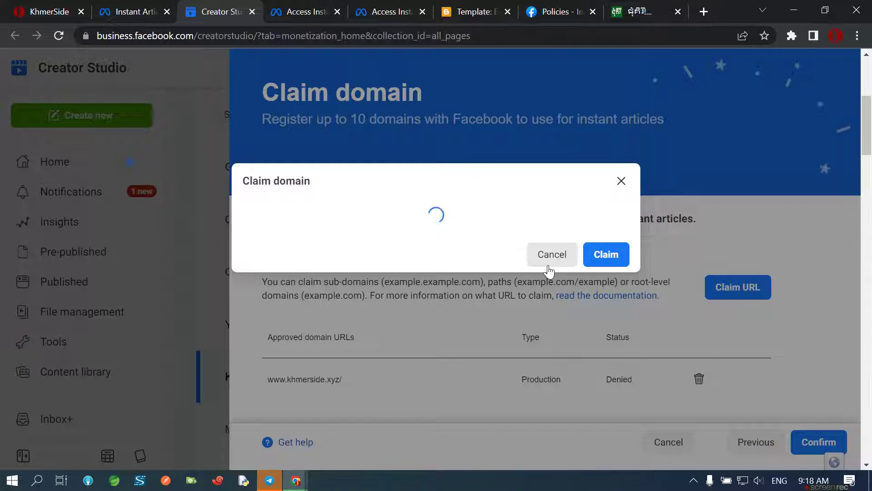
pyautogui.click(548, 264)
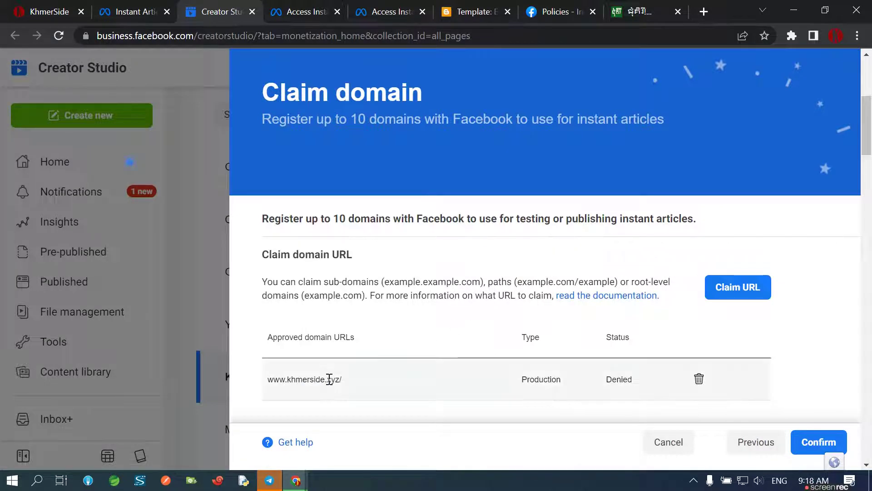
pyautogui.scroll(-2, 496, 399)
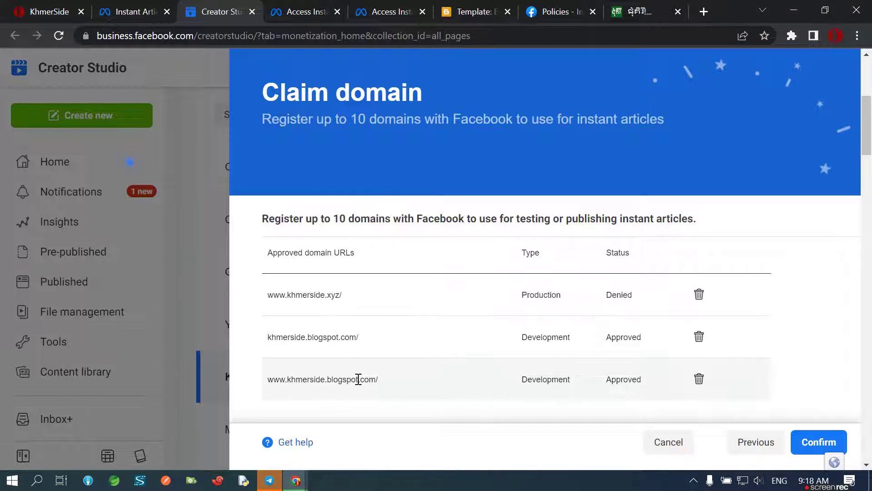
pyautogui.moveTo(388, 381); pyautogui.dragTo(270, 378)
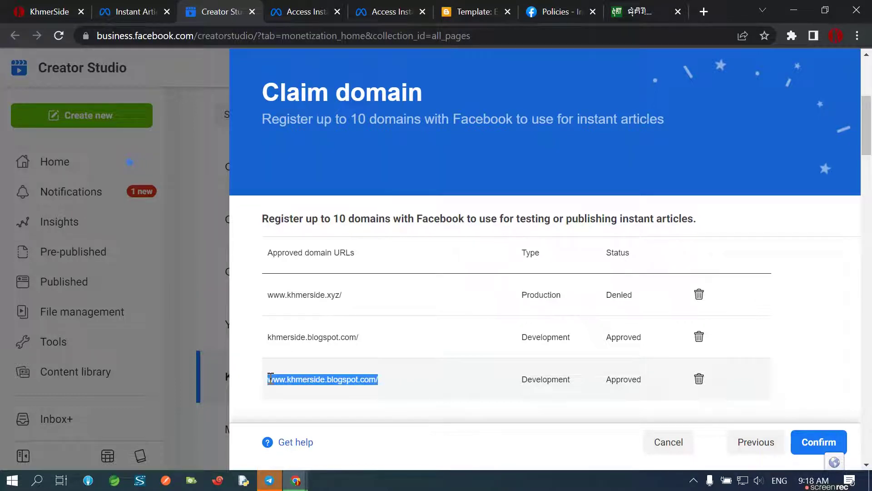
pyautogui.rightClick(292, 380)
pyautogui.click(323, 296)
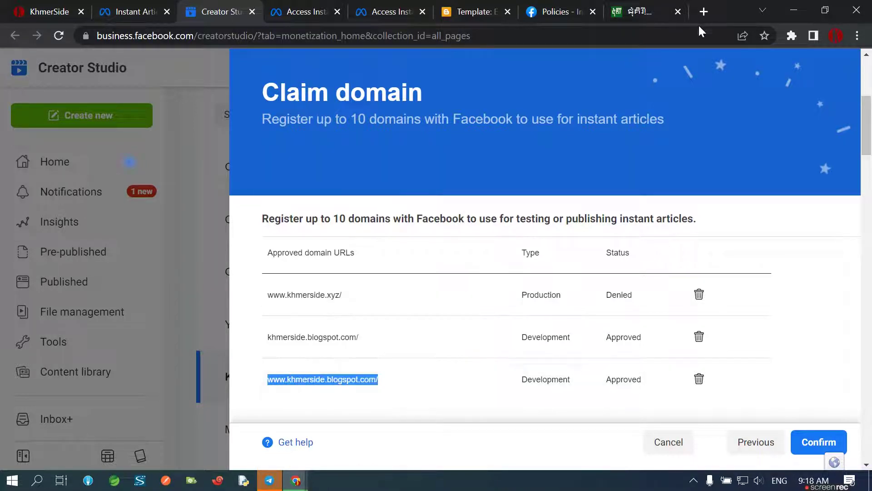
pyautogui.click(704, 11)
pyautogui.hotkey('ctrl', 'v')
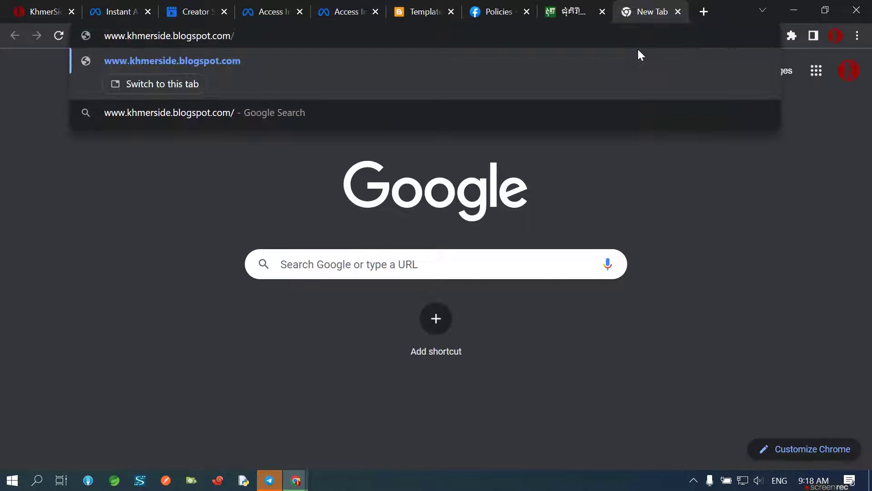
pyautogui.press('Return')
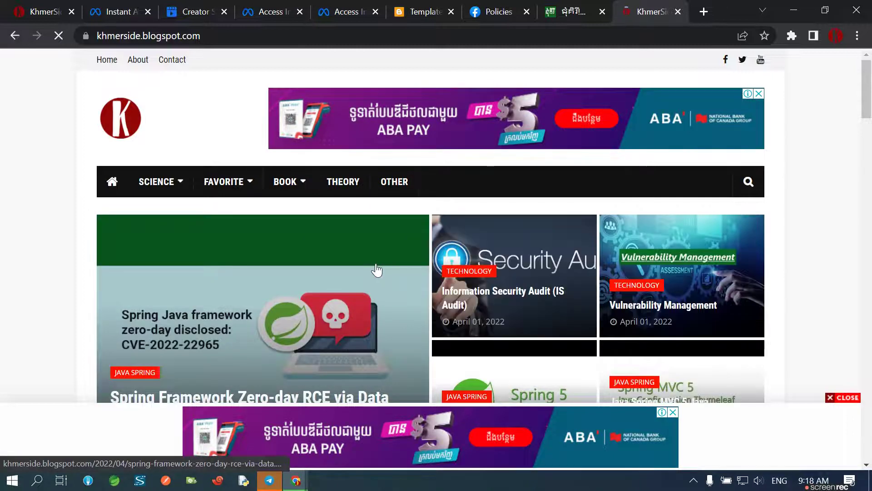
# Copy khmerside.blogspot.com/ from the claimed domain list in Creator Studio and load it in the last KhmerSide tab
pyautogui.click(197, 2)
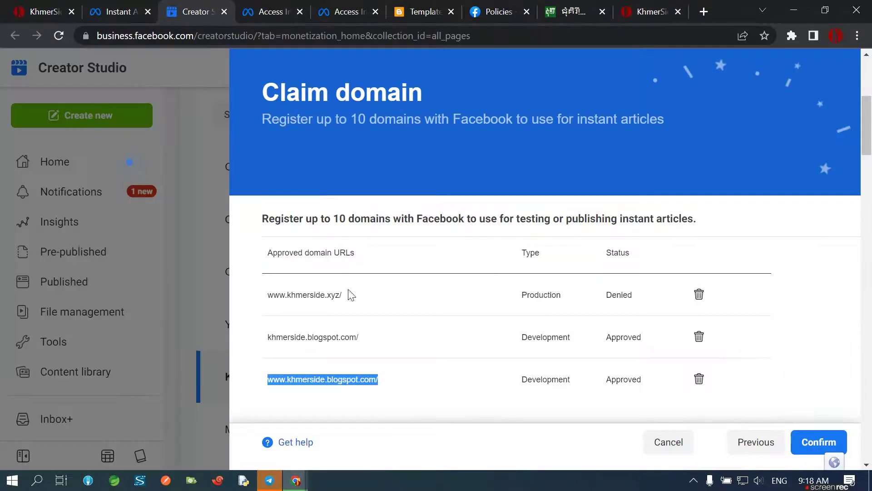
pyautogui.moveTo(374, 338); pyautogui.dragTo(267, 337)
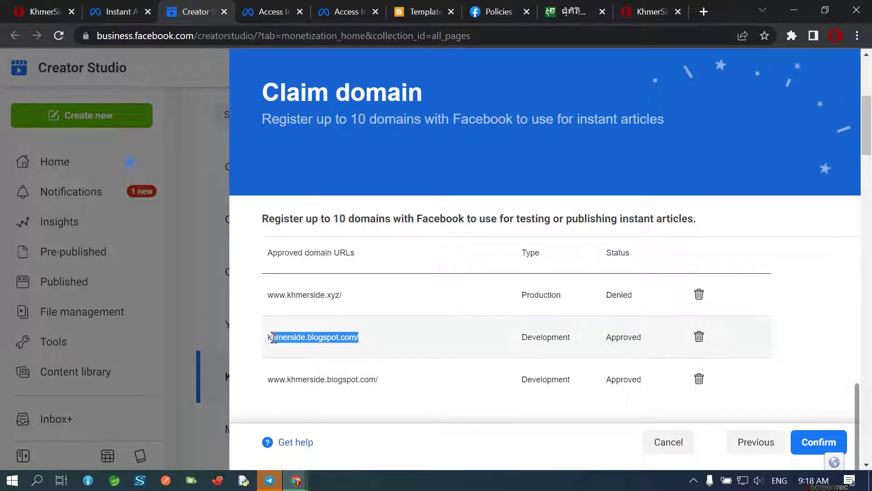
pyautogui.rightClick(289, 338)
pyautogui.click(314, 350)
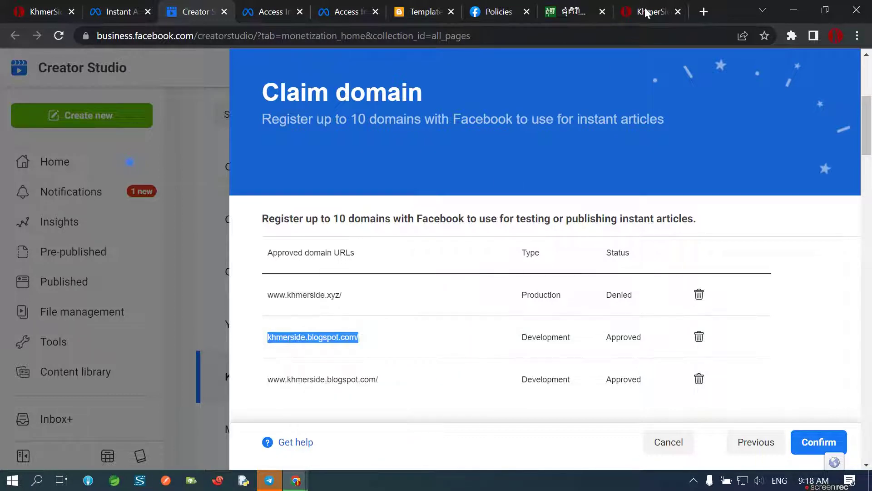
pyautogui.click(645, 9)
pyautogui.click(596, 38)
pyautogui.hotkey('ctrl', 'v')
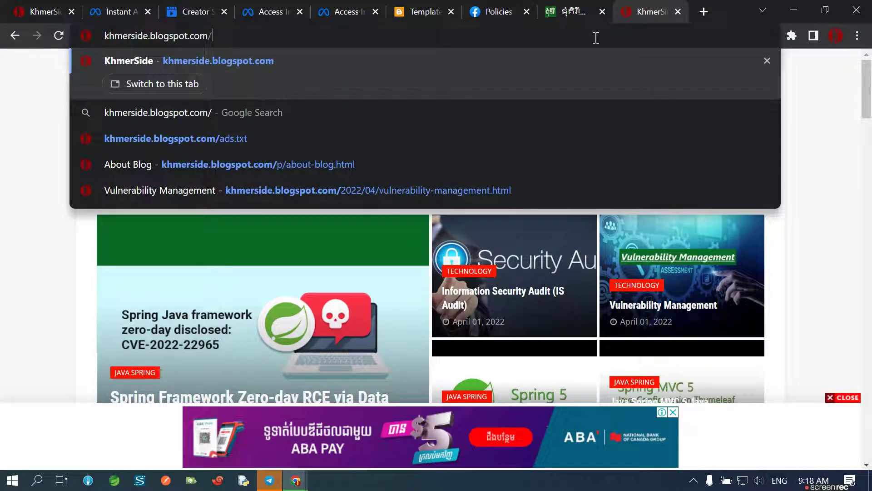
pyautogui.press('Return')
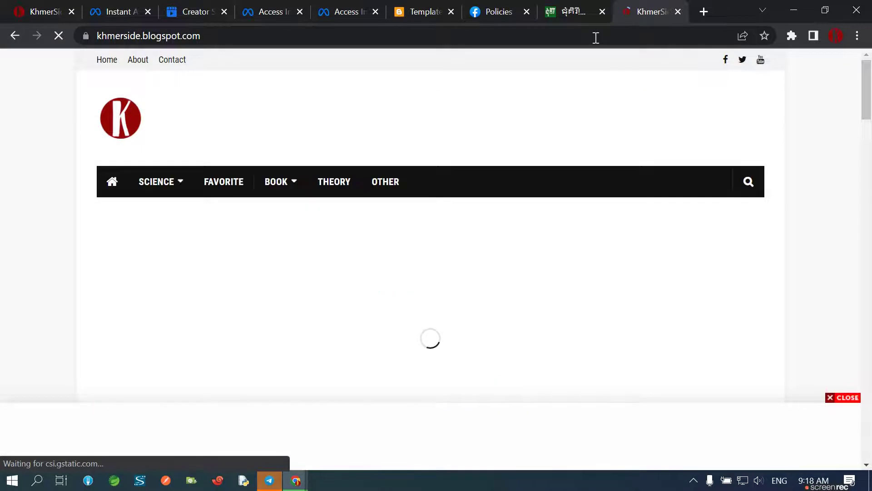
# Glance at the Instant Articles policies, then check the type and status of both blogspot.com entries in Creator Studio's domain list
pyautogui.click(490, 12)
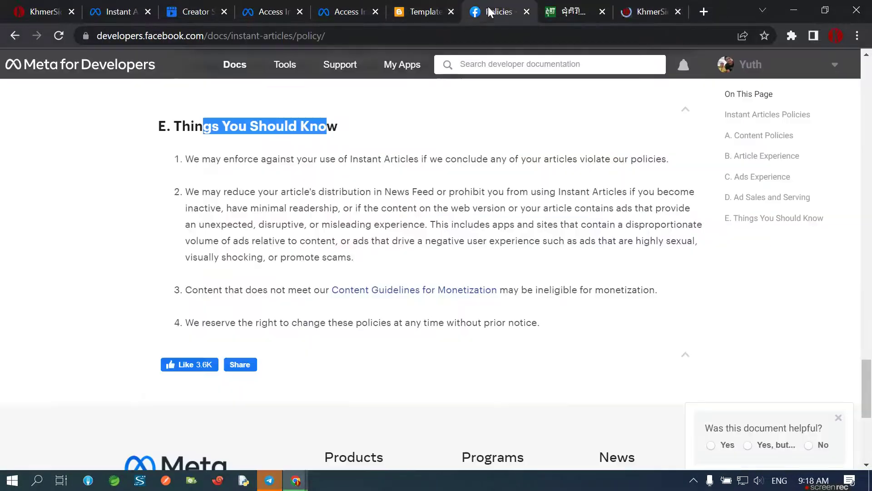
pyautogui.click(190, 11)
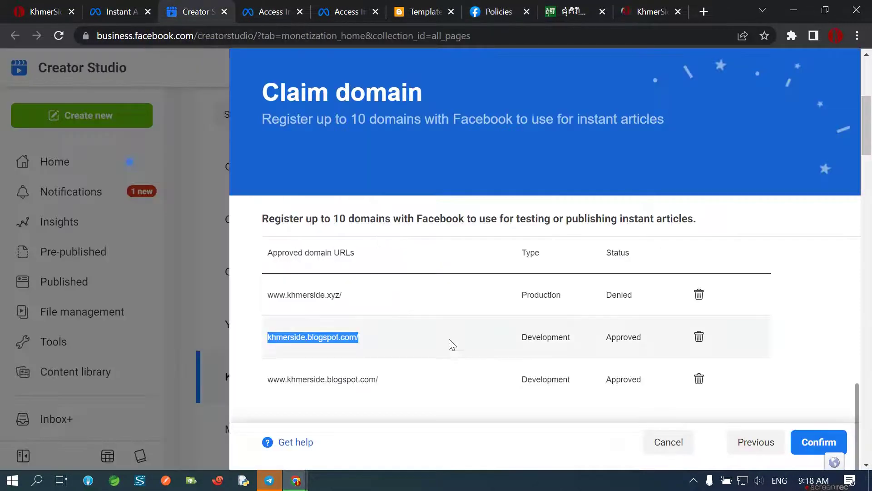
pyautogui.click(834, 317)
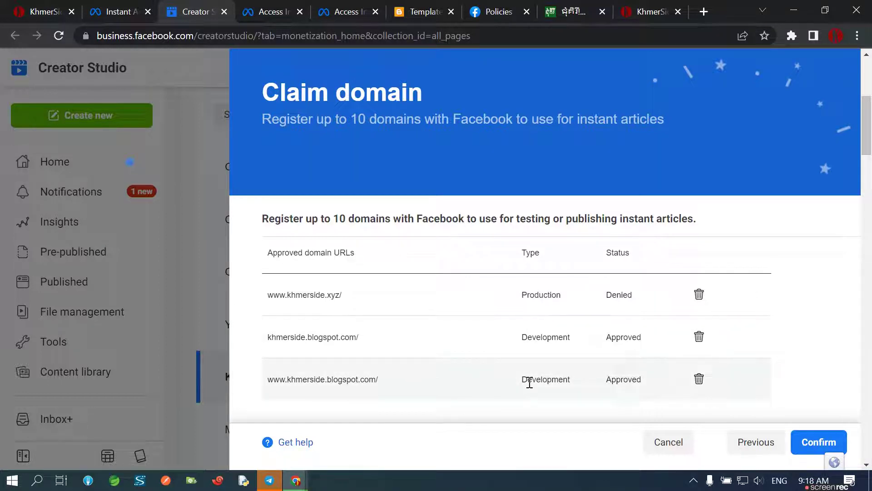
pyautogui.doubleClick(617, 380)
pyautogui.doubleClick(610, 337)
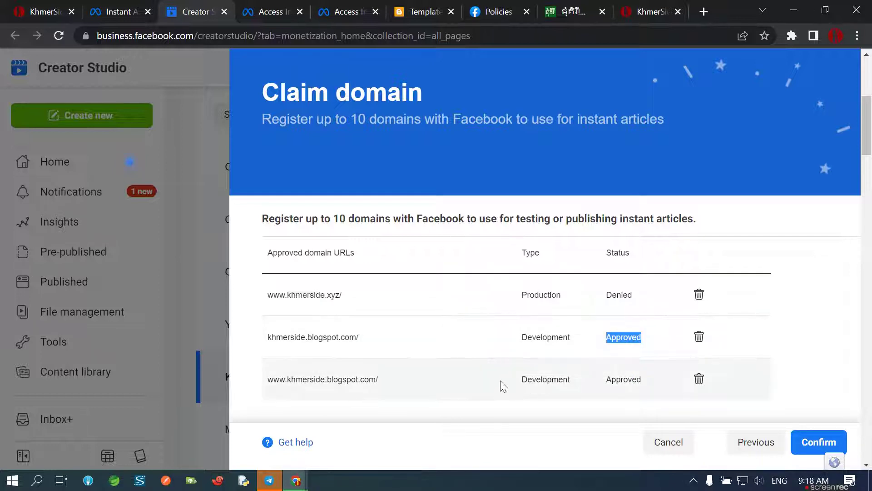
pyautogui.click(430, 345)
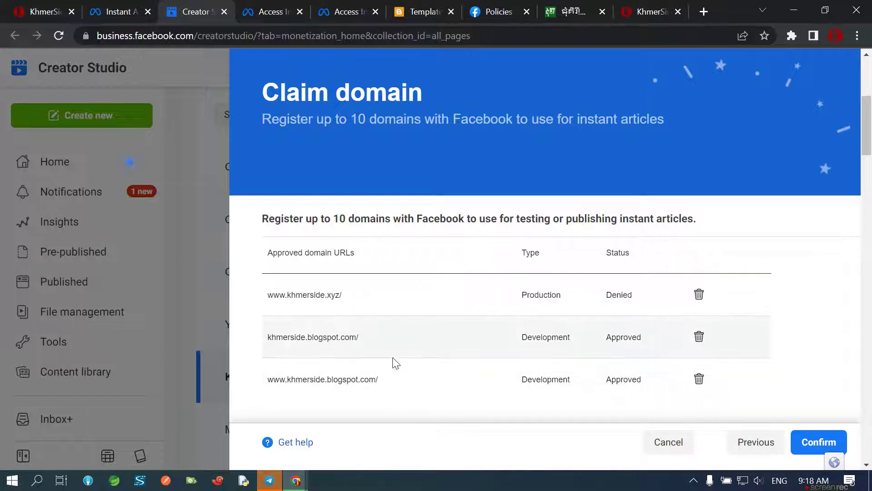
pyautogui.scroll(2, 395, 362)
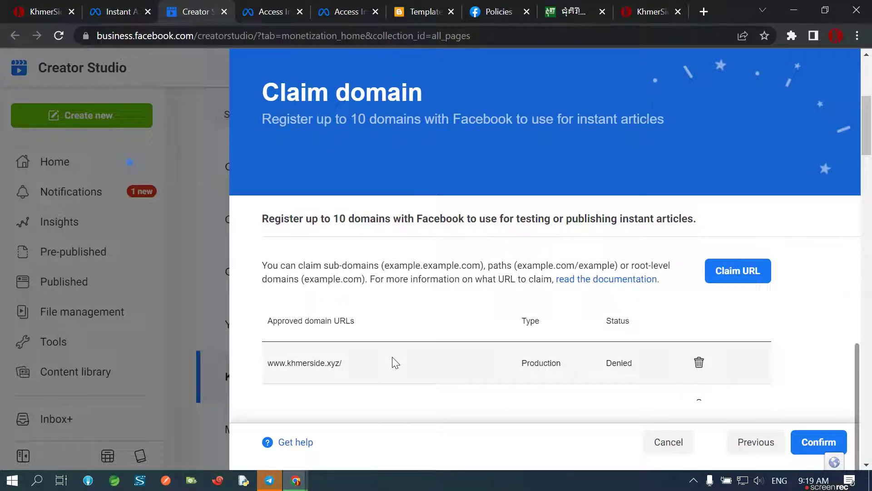
pyautogui.scroll(-2, 395, 363)
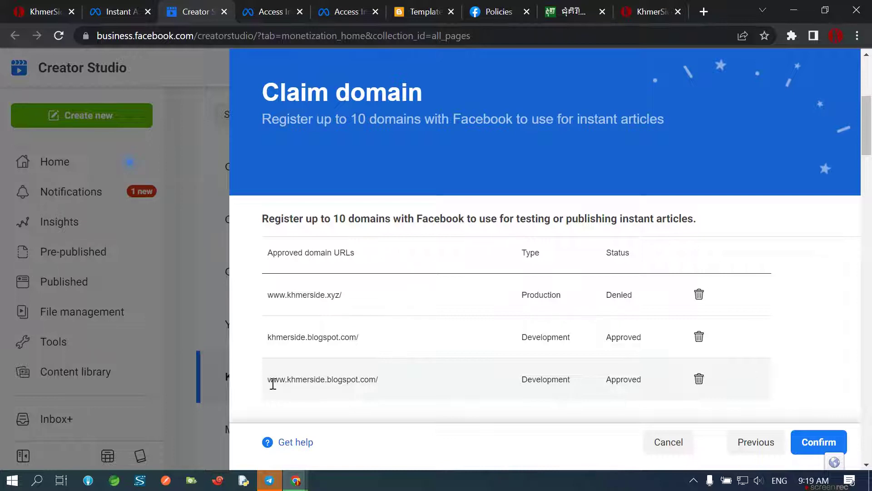
pyautogui.moveTo(269, 380); pyautogui.dragTo(395, 387)
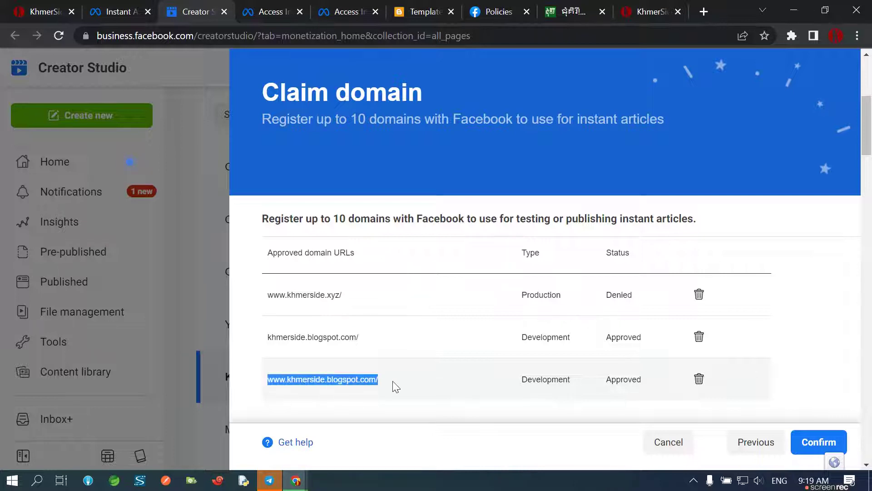
pyautogui.rightClick(362, 383)
pyautogui.click(398, 299)
pyautogui.scroll(2, 633, 312)
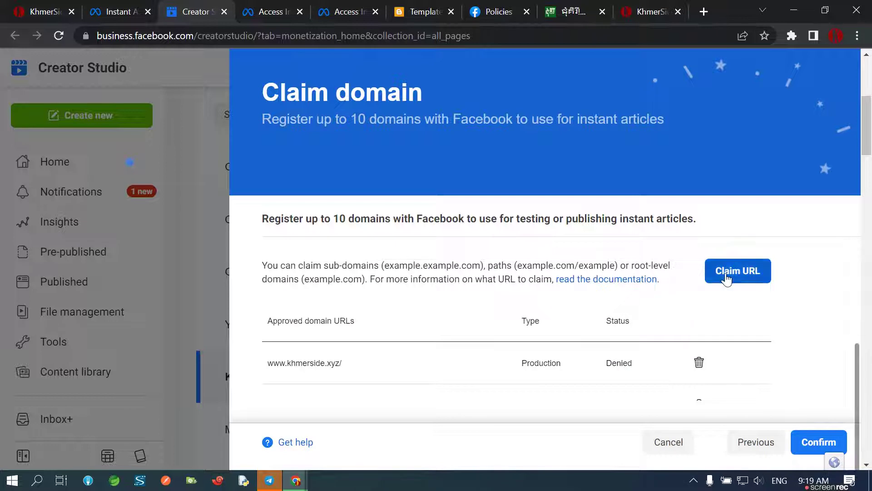
pyautogui.click(725, 279)
pyautogui.hotkey('ctrl', 'v')
pyautogui.click(256, 243)
pyautogui.tripleClick(474, 205)
pyautogui.hotkey('ctrl', 'v')
pyautogui.click(609, 268)
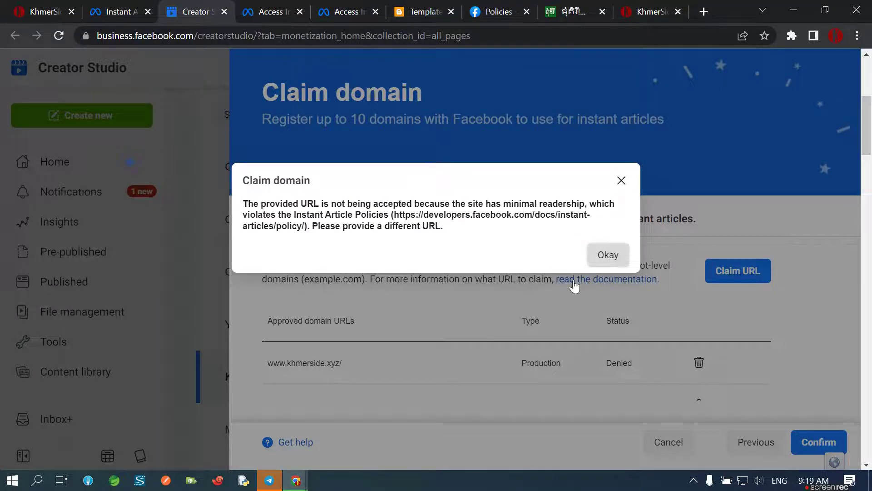
pyautogui.click(604, 255)
# Confirm the claimed domains and check KhmerSide's setup tasks, from terms and conditions through monetization
pyautogui.scroll(-2, 622, 355)
pyautogui.click(814, 447)
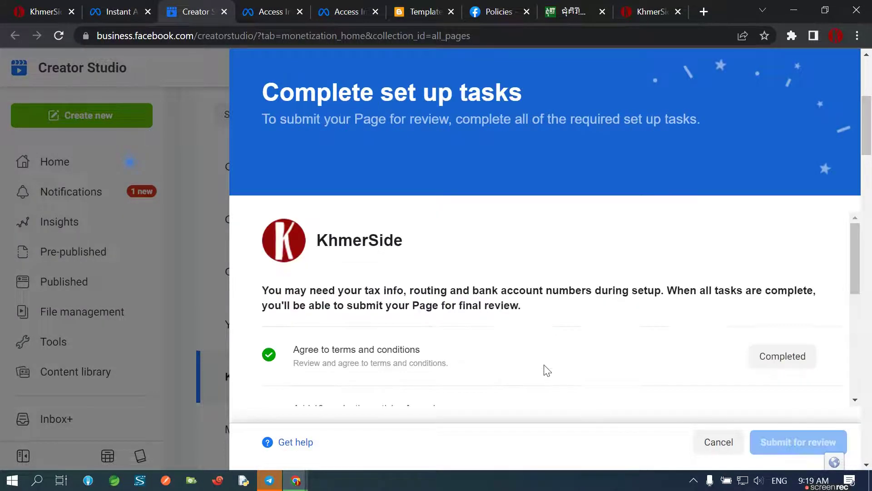
pyautogui.scroll(-3, 434, 352)
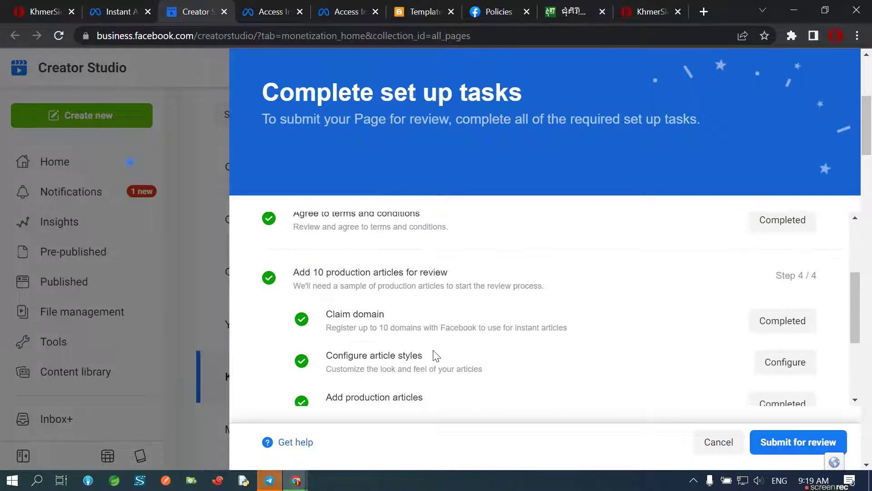
pyautogui.scroll(1, 434, 350)
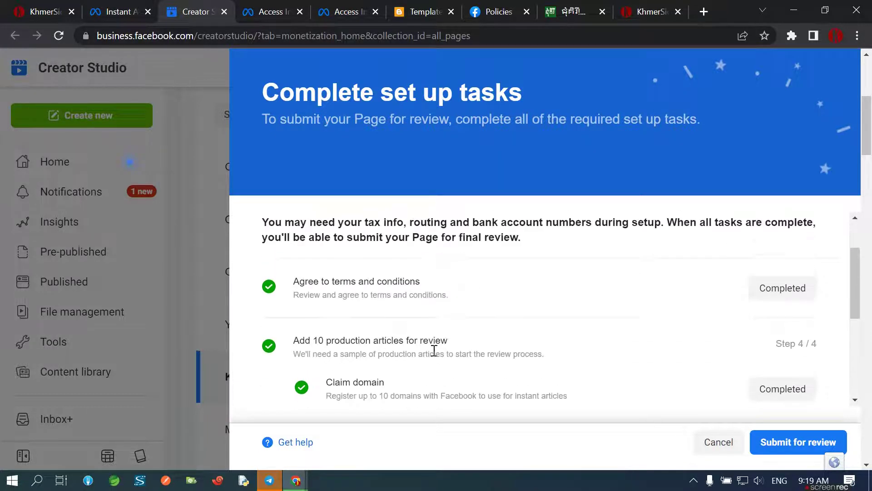
pyautogui.scroll(-1, 435, 350)
pyautogui.scroll(-1, 434, 350)
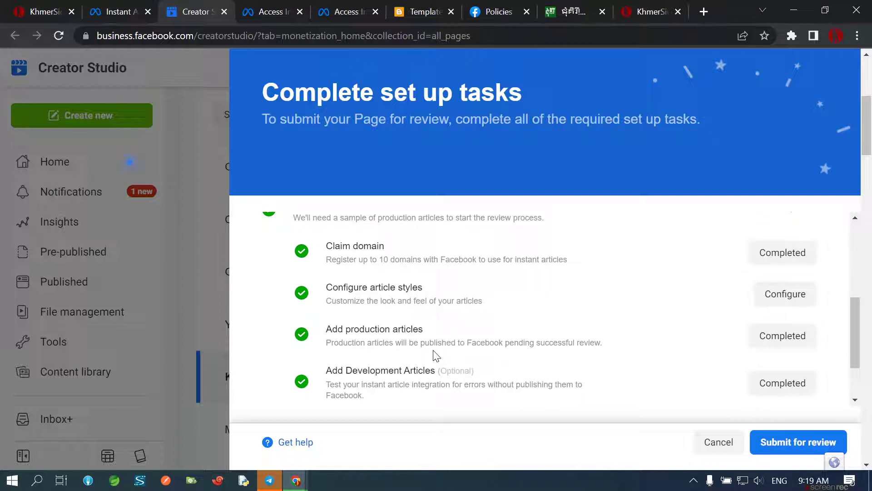
pyautogui.scroll(-1, 435, 354)
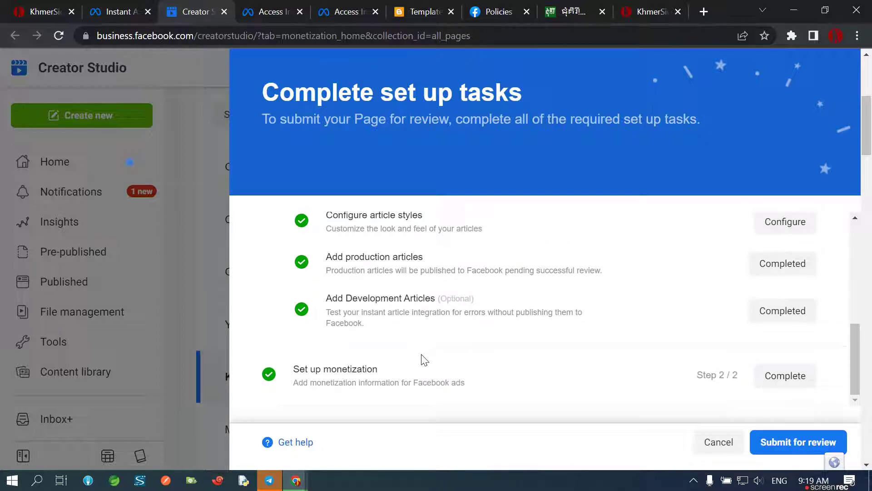
pyautogui.scroll(-3, 757, 400)
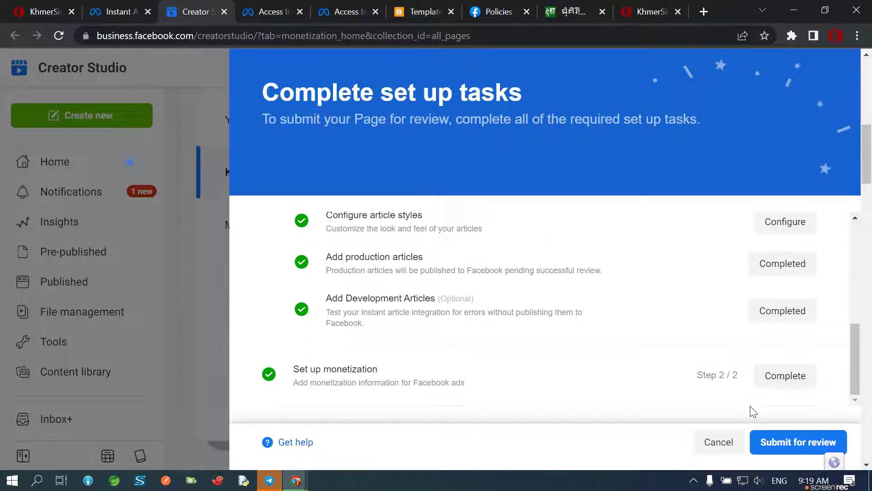
# Try to submit the KhmerSide Page for review, read the message and close it
pyautogui.click(763, 442)
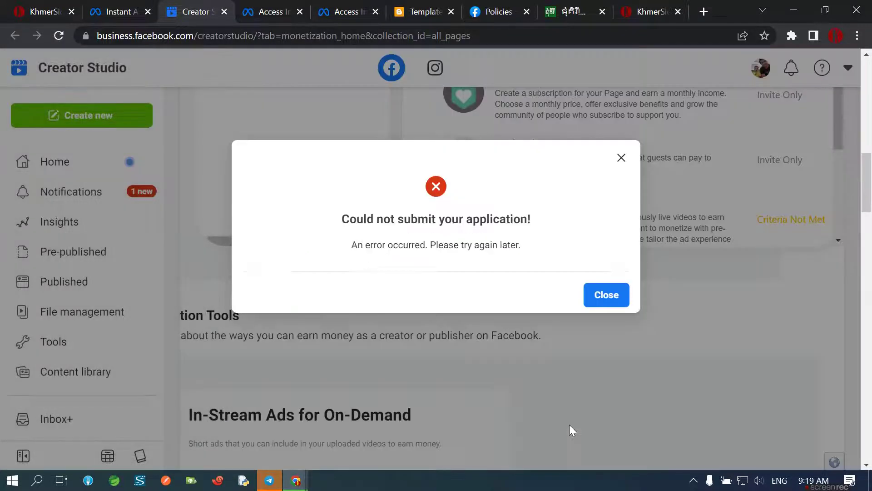
pyautogui.moveTo(422, 220); pyautogui.dragTo(536, 223)
pyautogui.moveTo(341, 220); pyautogui.dragTo(513, 220)
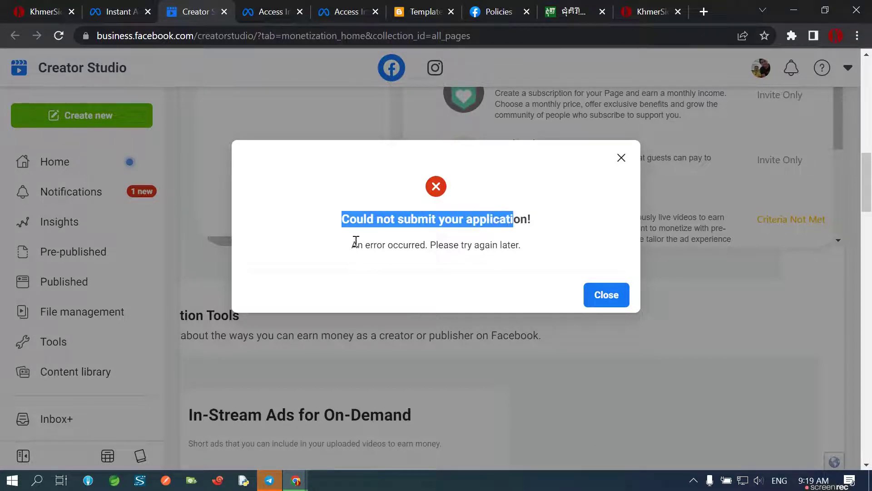
pyautogui.moveTo(364, 245); pyautogui.dragTo(619, 296)
pyautogui.click(606, 295)
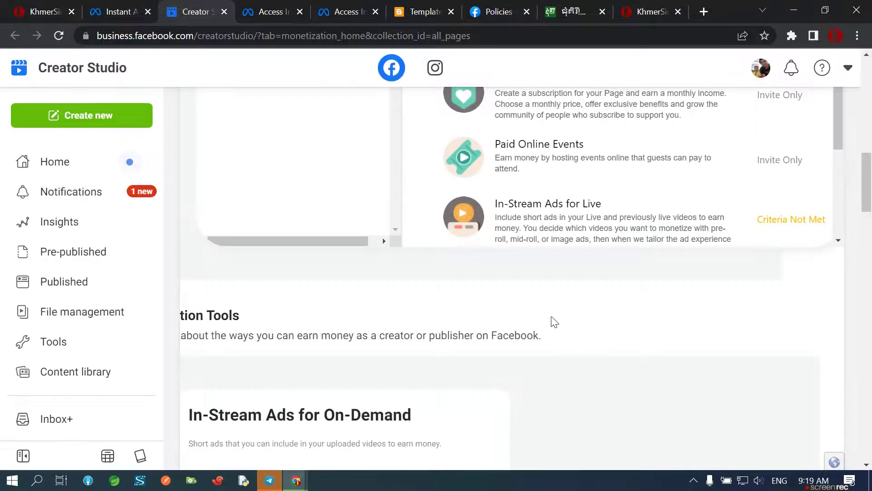
# Reload the monetization home page and select the KhmerSide Page, bringing its Instant Articles setup option into view
pyautogui.click(59, 35)
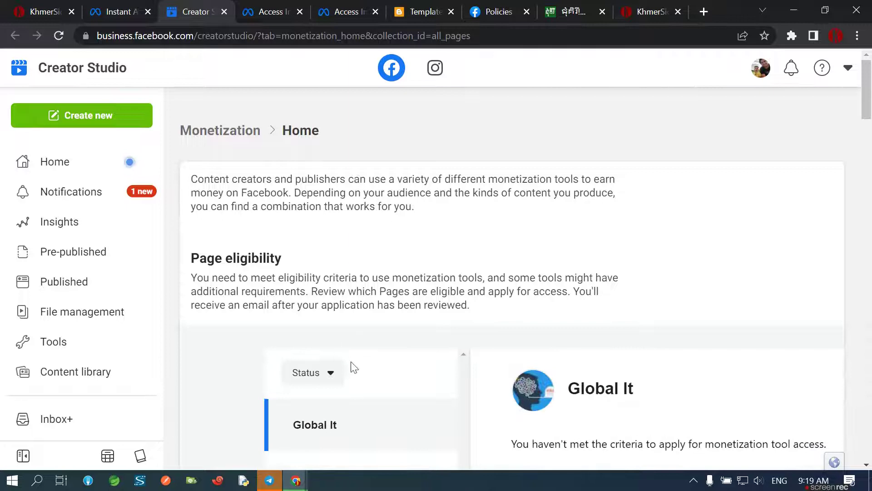
pyautogui.scroll(-1, 352, 359)
pyautogui.scroll(-6, 689, 306)
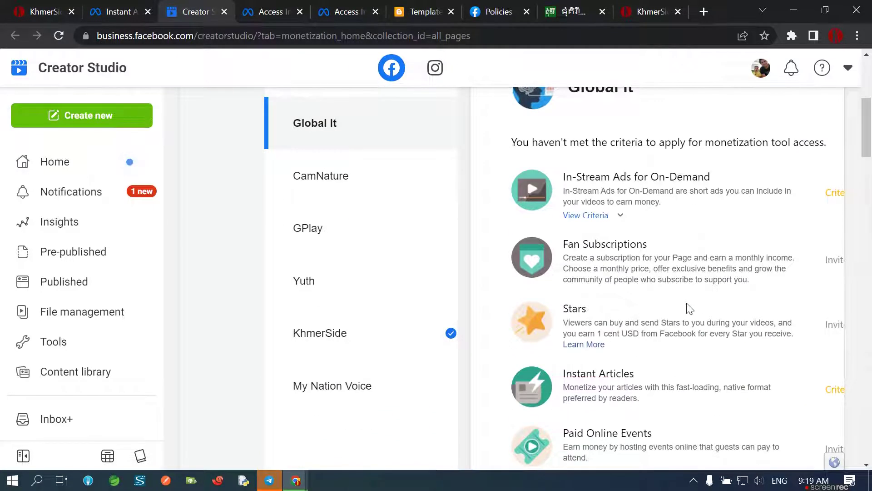
pyautogui.scroll(-7, 689, 308)
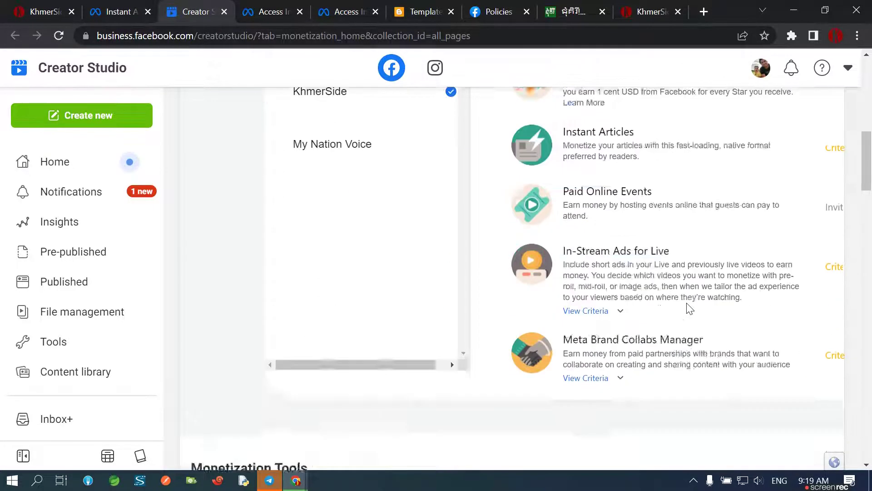
pyautogui.scroll(4, 687, 308)
pyautogui.click(414, 212)
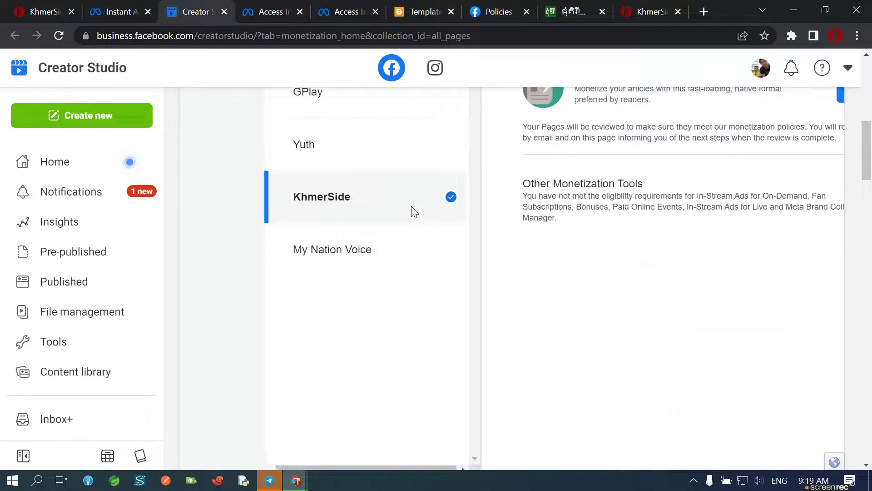
pyautogui.scroll(4, 650, 295)
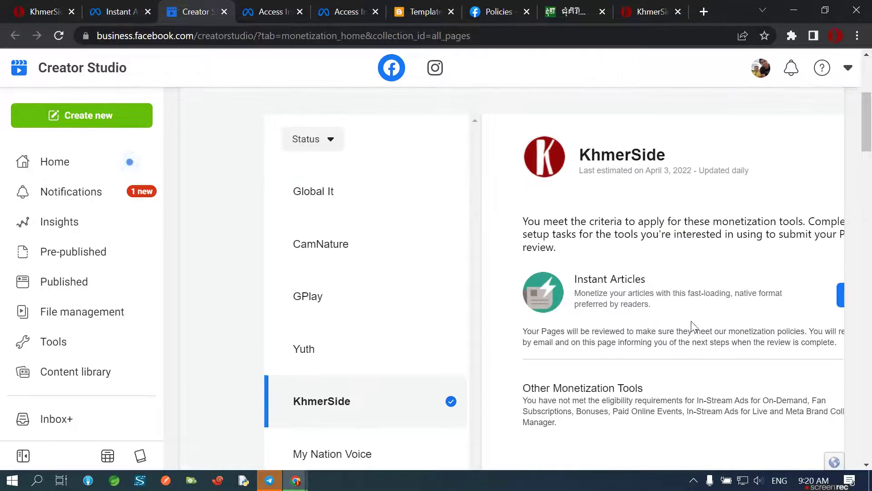
pyautogui.moveTo(693, 331); pyautogui.dragTo(844, 425)
pyautogui.click(699, 320)
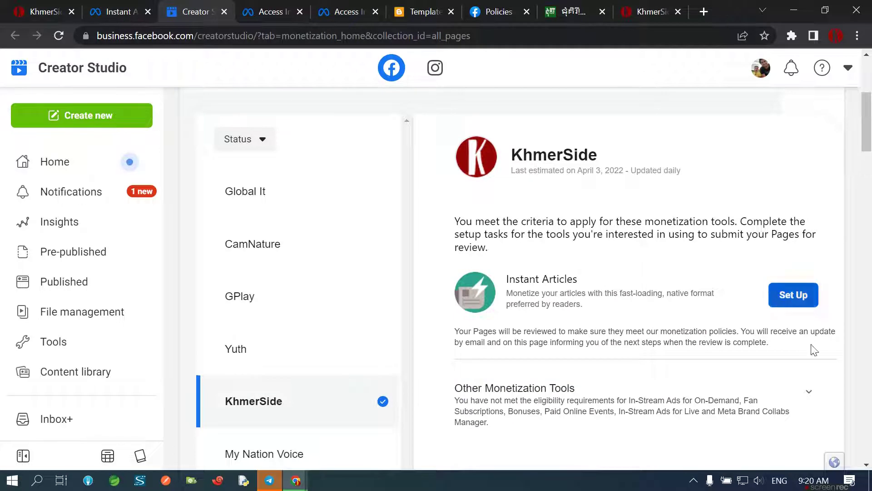
# Expand Other Monetization Tools for KhmerSide and check the eligibility status of each tool
pyautogui.click(808, 402)
pyautogui.scroll(-2, 796, 406)
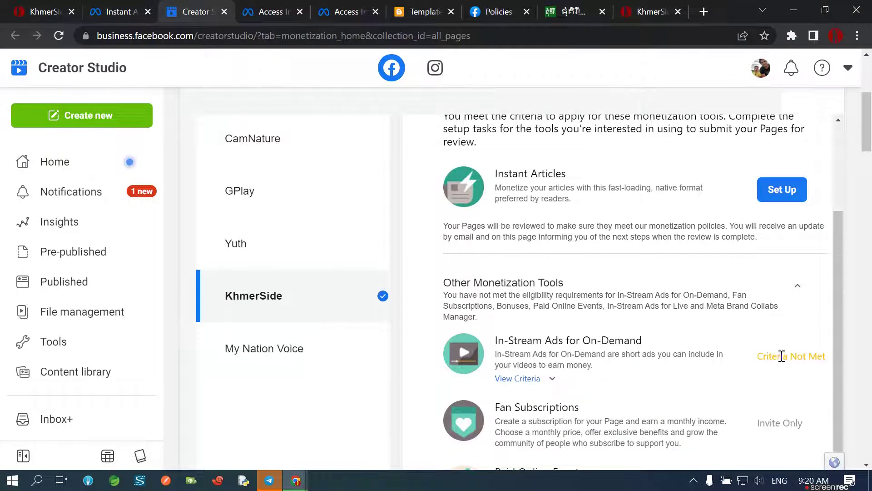
pyautogui.scroll(-4, 783, 406)
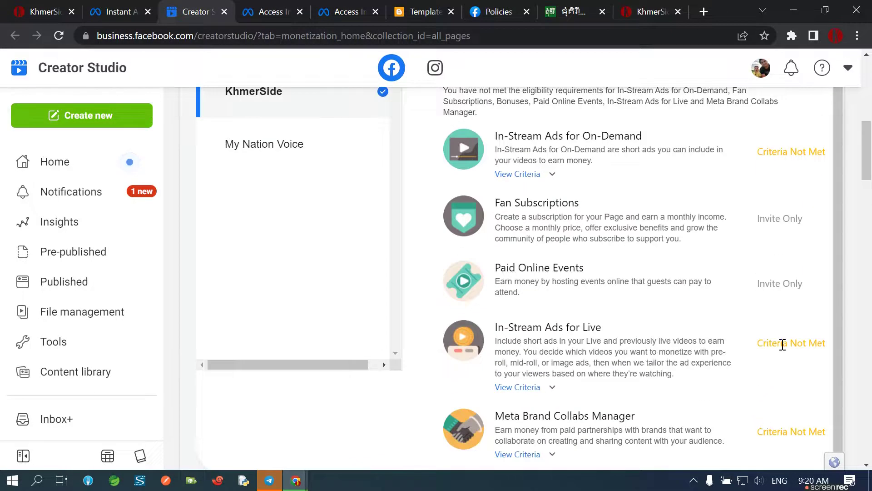
pyautogui.scroll(-2, 604, 372)
pyautogui.scroll(-5, 606, 397)
pyautogui.scroll(10, 609, 402)
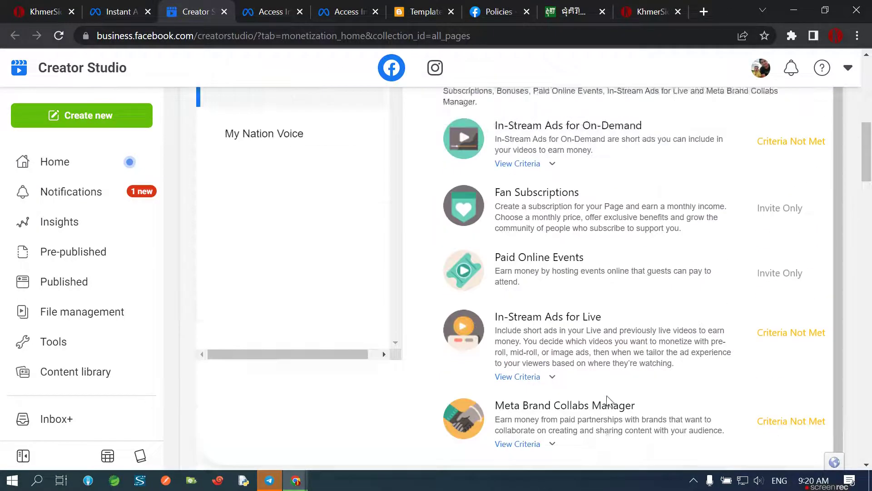
# Reopen the Instant Articles setup tasks, try again to submit KhmerSide for review, and close the message
pyautogui.click(783, 121)
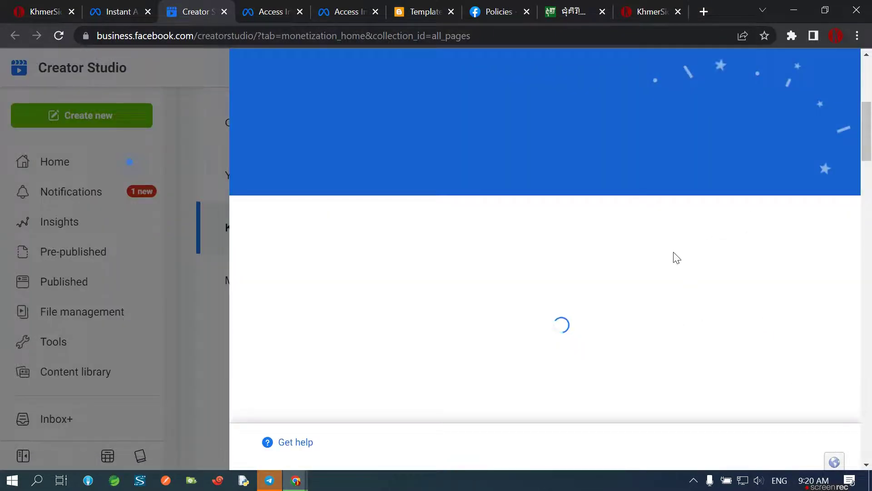
pyautogui.scroll(-2, 659, 307)
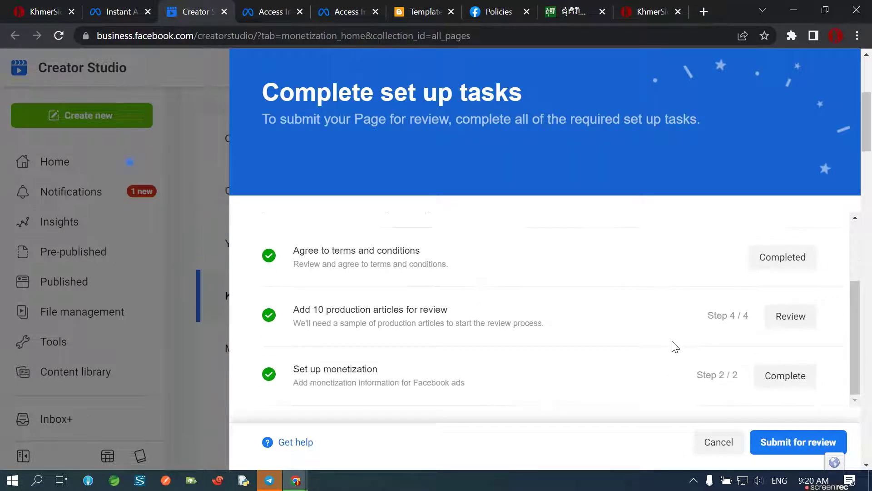
pyautogui.scroll(5, 670, 316)
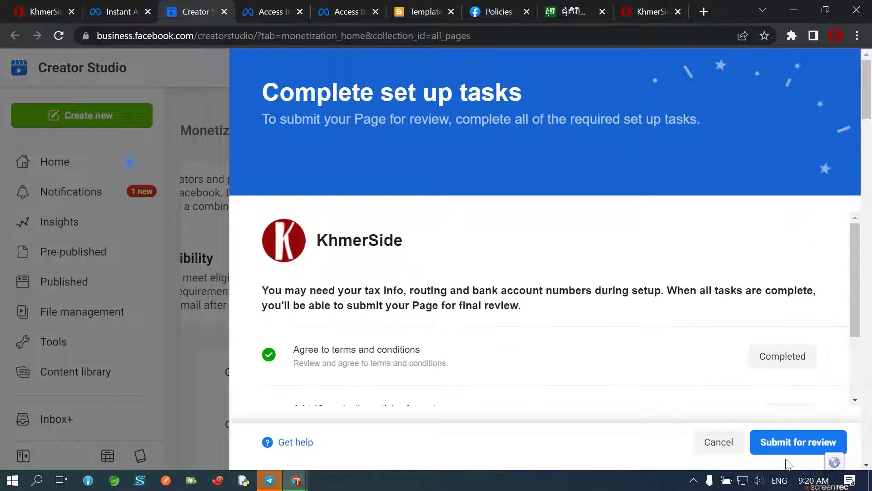
pyautogui.click(789, 448)
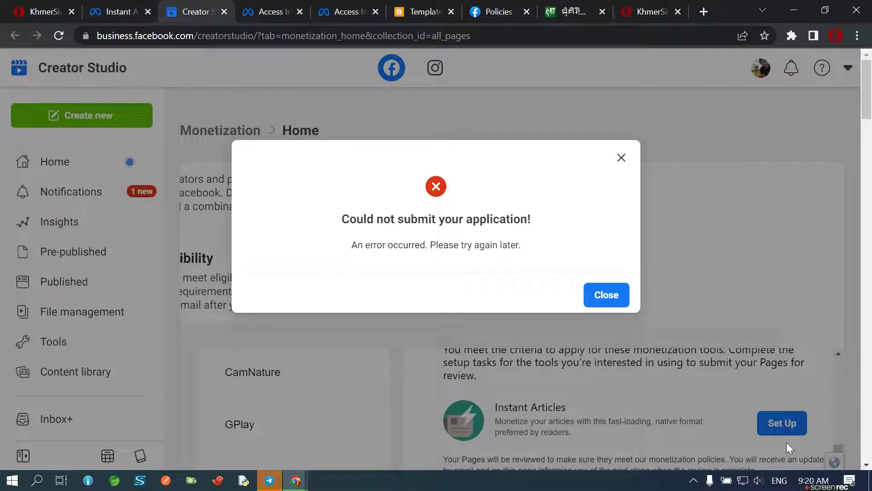
pyautogui.click(606, 294)
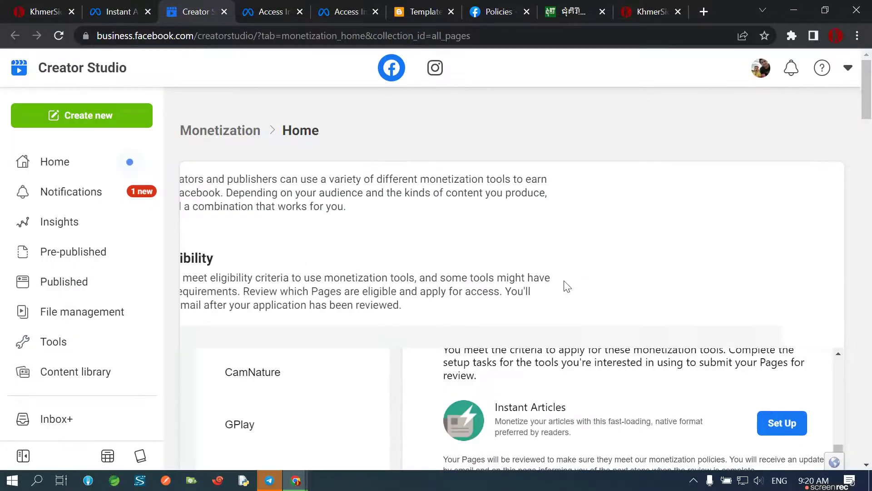
# Read the Instant Articles note about Page review and email updates, and glance over the other monetization tools
pyautogui.scroll(3, 726, 377)
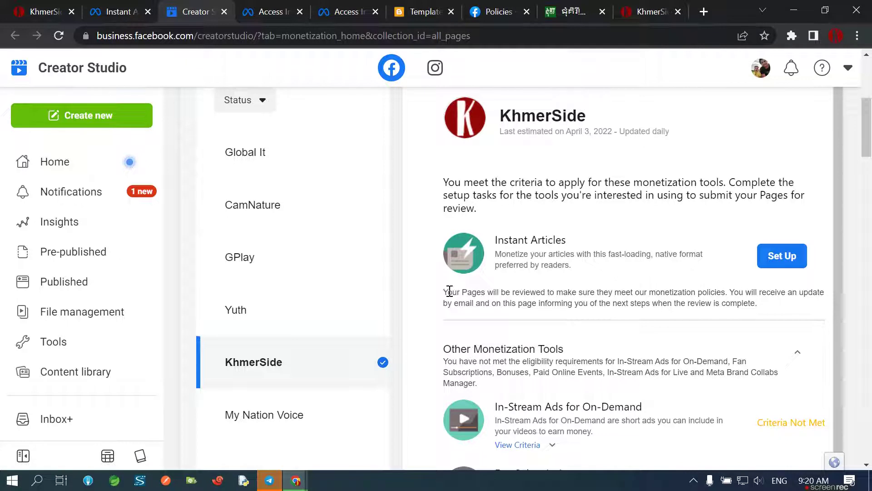
pyautogui.moveTo(447, 292); pyautogui.dragTo(812, 305)
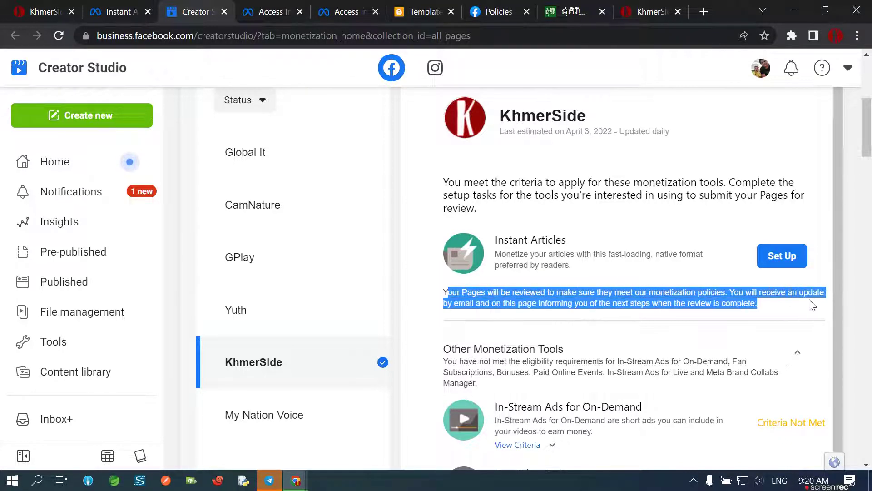
pyautogui.click(557, 307)
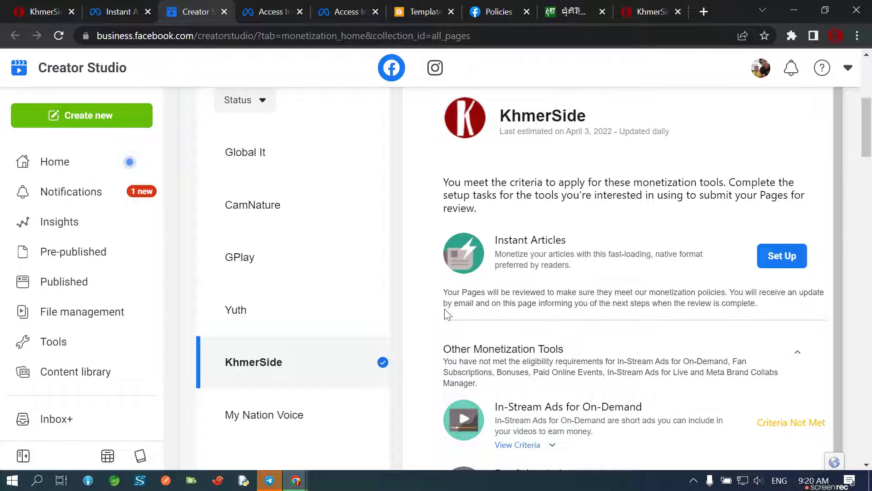
pyautogui.moveTo(447, 303); pyautogui.dragTo(755, 304)
pyautogui.scroll(-2, 650, 391)
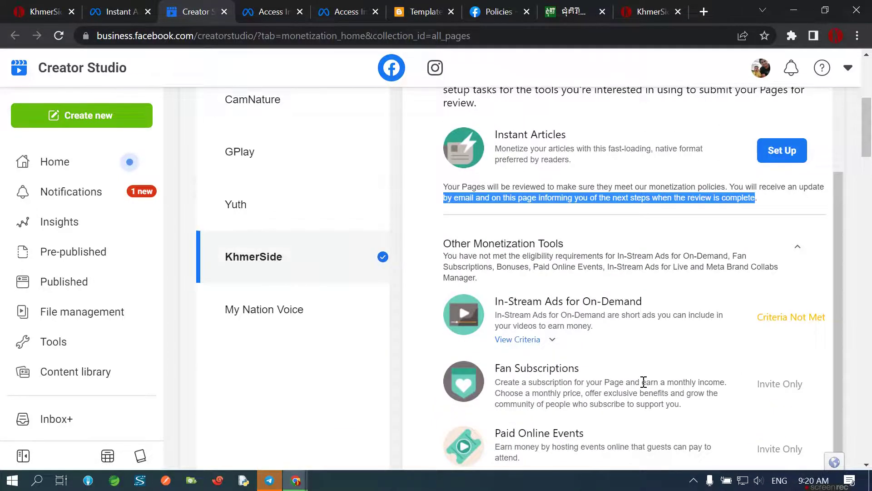
pyautogui.scroll(-3, 642, 381)
pyautogui.scroll(6, 650, 368)
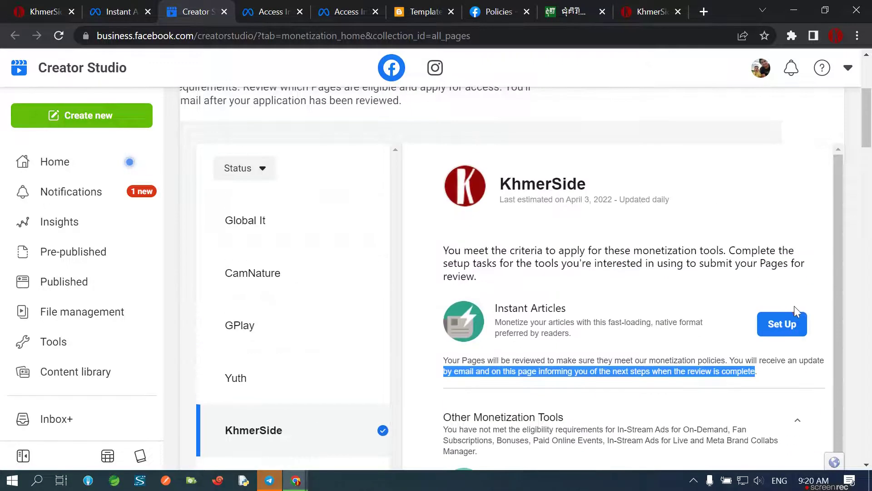
# Open the help documentation from KhmerSide's Instant Articles setup and read the introduction on the Instant Articles page
pyautogui.click(786, 321)
pyautogui.click(290, 442)
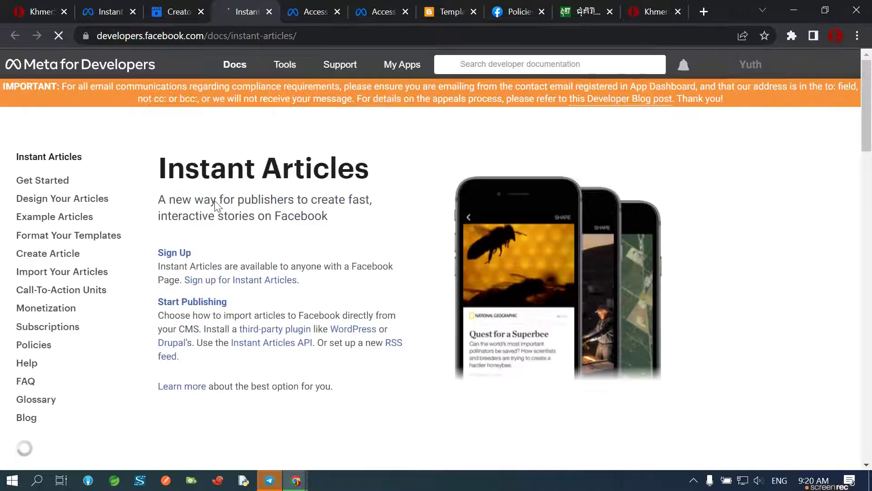
pyautogui.moveTo(168, 170); pyautogui.dragTo(374, 179)
pyautogui.moveTo(175, 204); pyautogui.dragTo(389, 214)
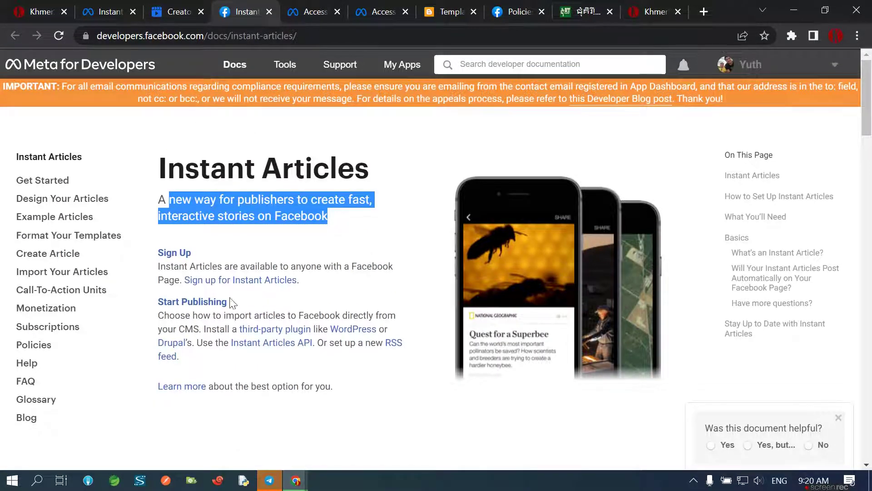
# Read through the Instant Articles documentation page, covering the setup guides, What You'll Need, Basics and Stay Up to Date sections
pyautogui.scroll(-4, 189, 359)
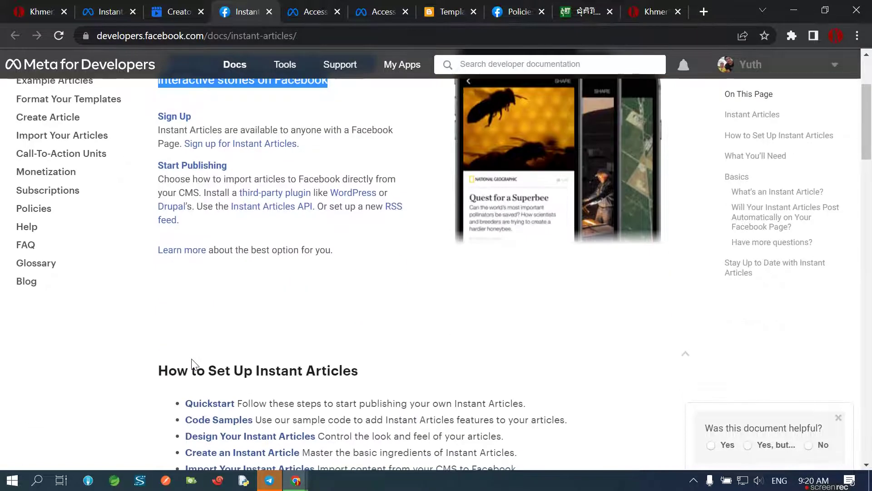
pyautogui.scroll(3, 190, 359)
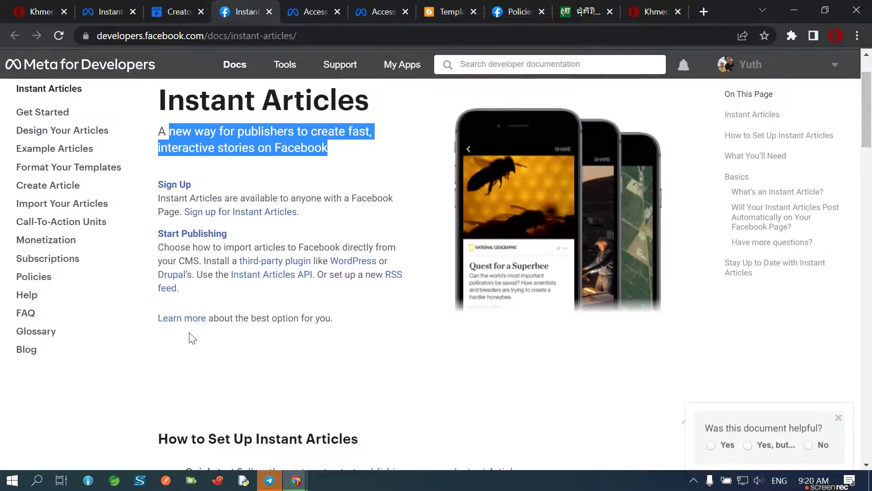
pyautogui.scroll(-6, 192, 313)
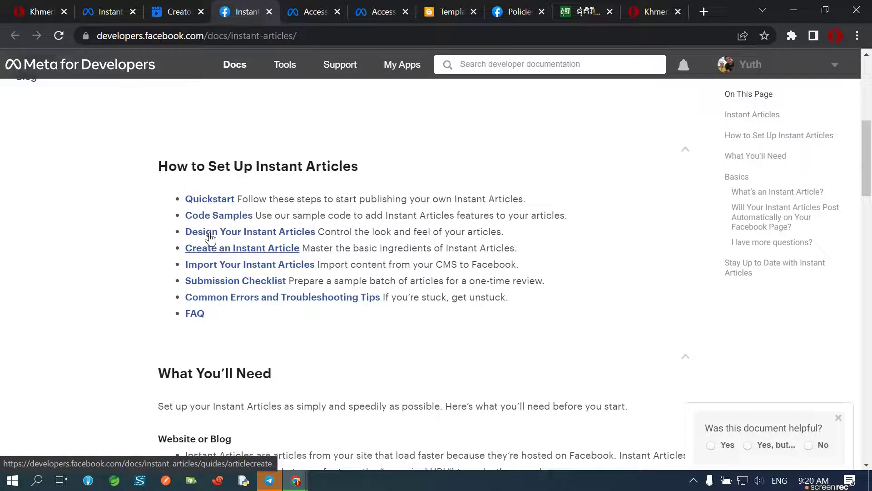
pyautogui.scroll(-1, 212, 214)
pyautogui.scroll(-3, 210, 211)
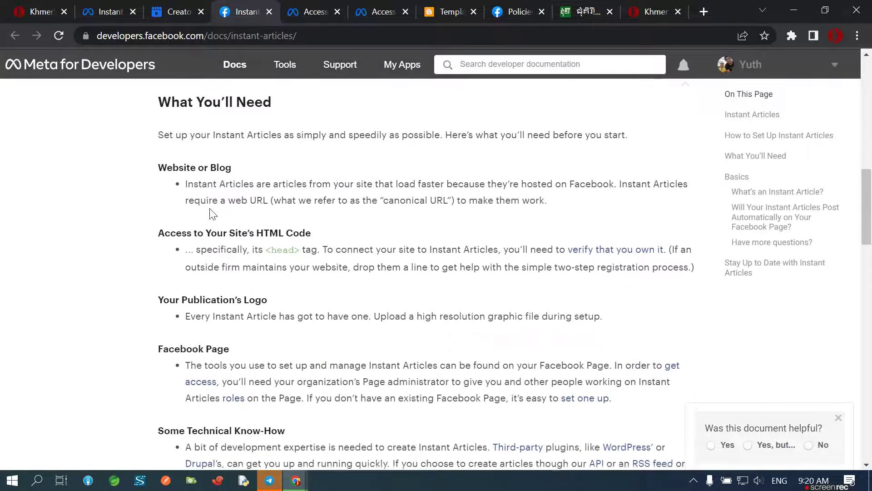
pyautogui.scroll(-6, 243, 248)
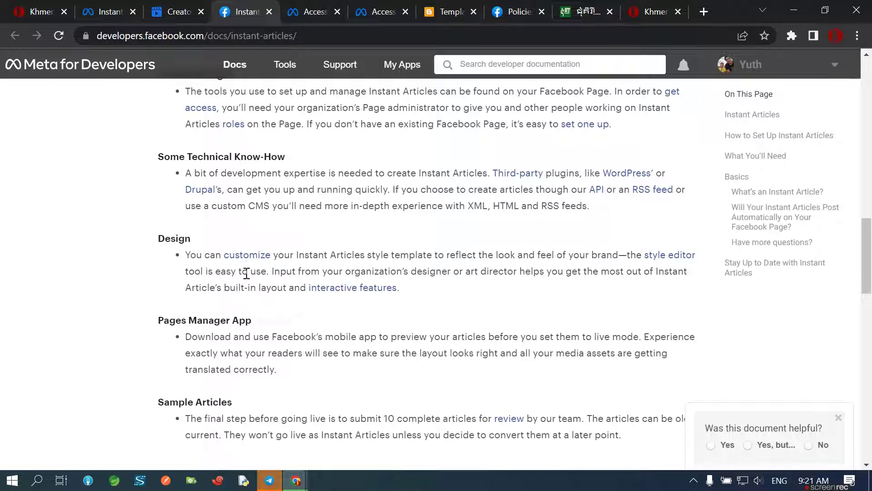
pyautogui.scroll(-6, 246, 273)
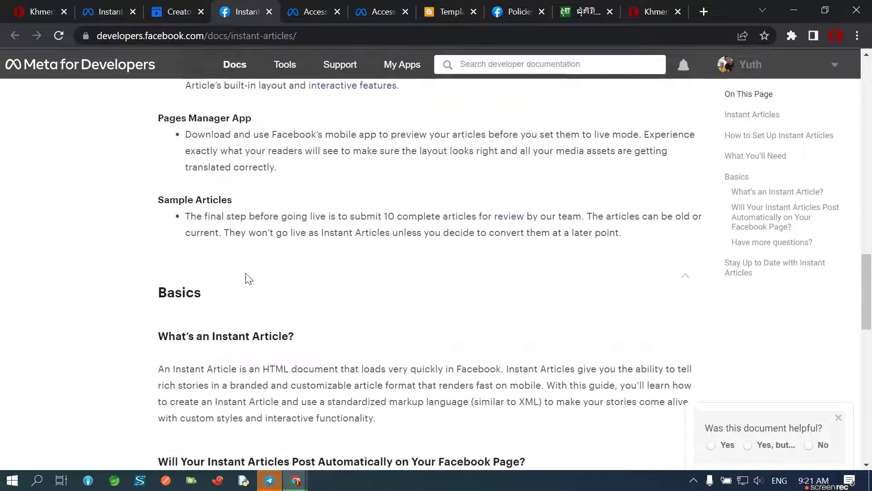
pyautogui.scroll(-12, 245, 278)
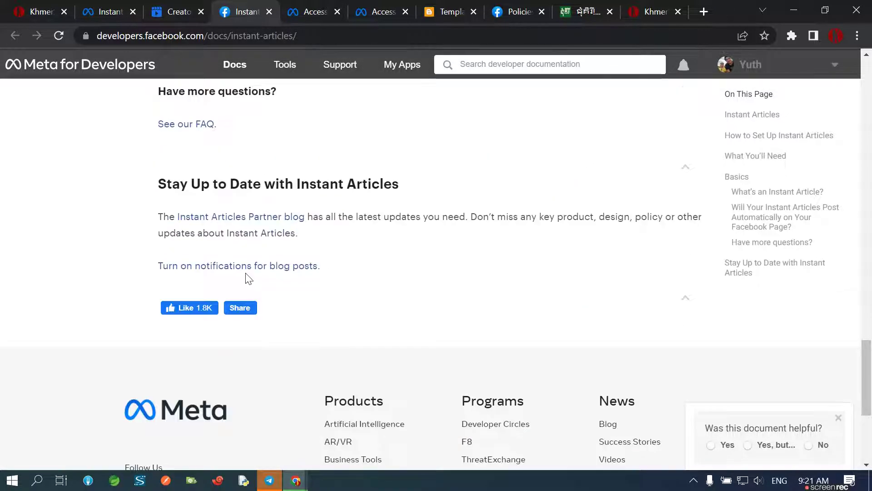
pyautogui.scroll(-3, 246, 278)
pyautogui.scroll(20, 246, 277)
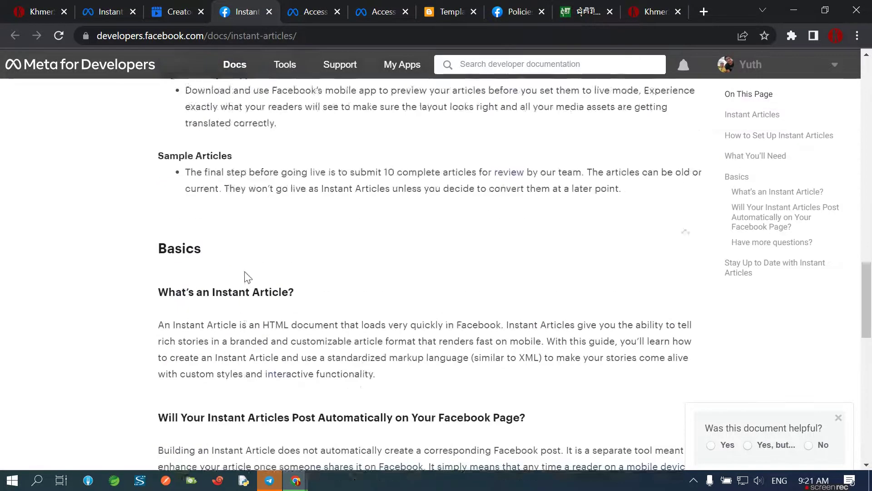
pyautogui.scroll(15, 244, 272)
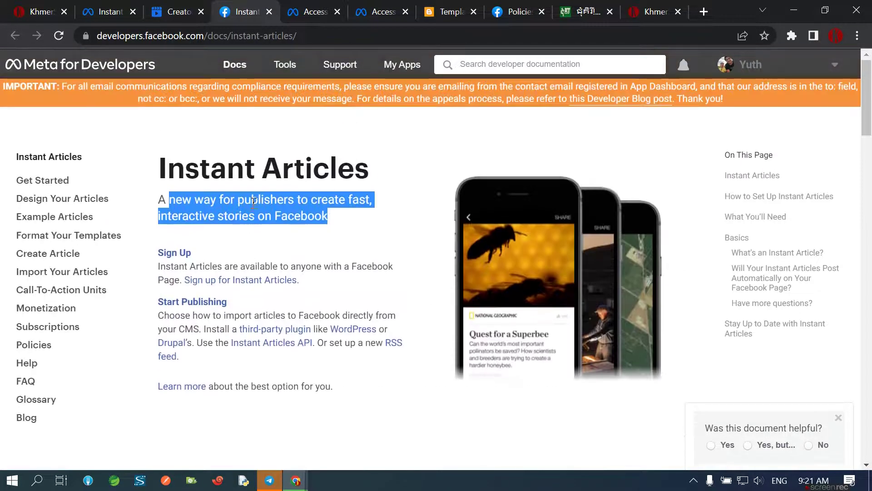
pyautogui.click(255, 201)
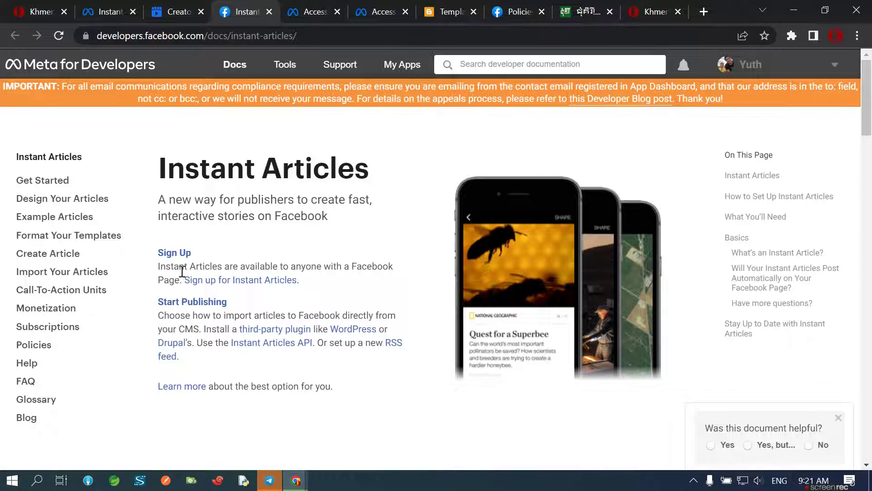
# Return to KhmerSide's setup tasks in Creator Studio and check the completion status of each task
pyautogui.click(175, 20)
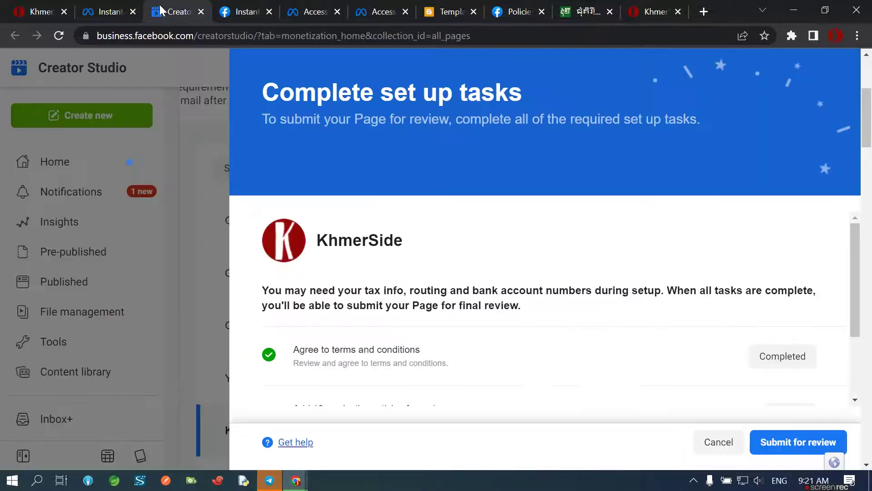
pyautogui.scroll(-2, 725, 395)
pyautogui.scroll(-4, 724, 377)
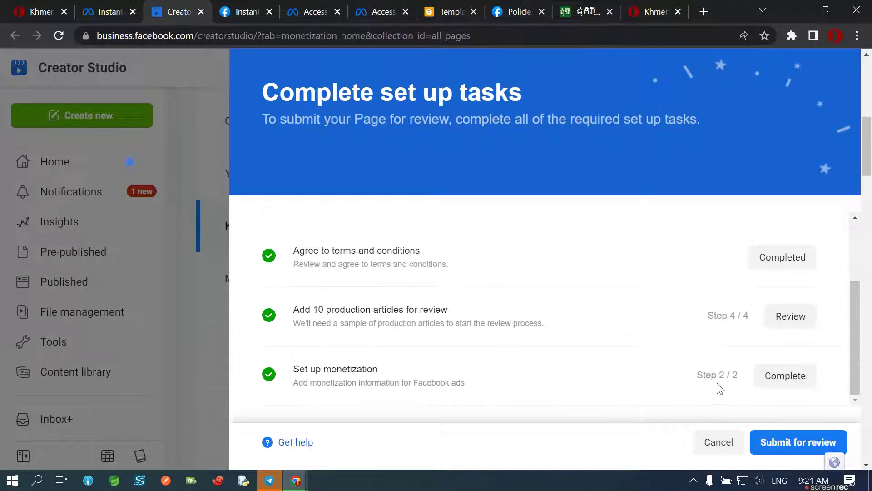
pyautogui.scroll(3, 690, 360)
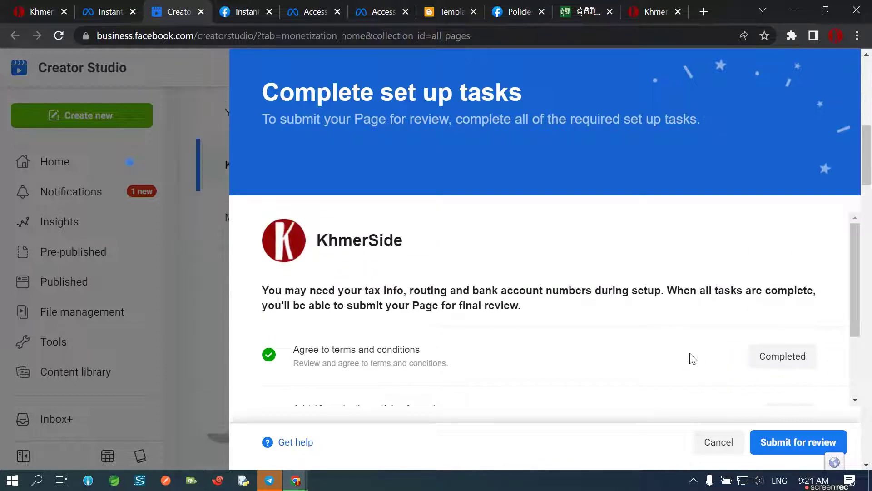
pyautogui.scroll(3, 785, 403)
pyautogui.scroll(-3, 792, 386)
pyautogui.scroll(5, 627, 407)
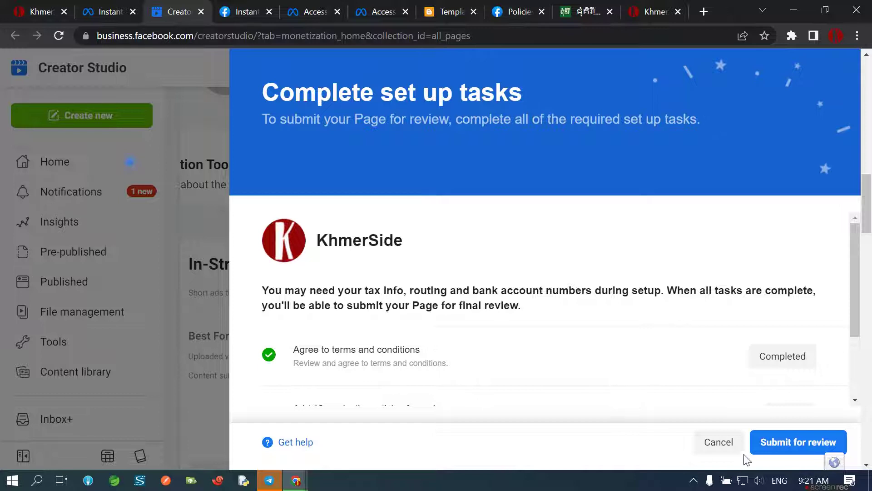
# Try once more to submit KhmerSide for review, read the message and close it
pyautogui.click(772, 434)
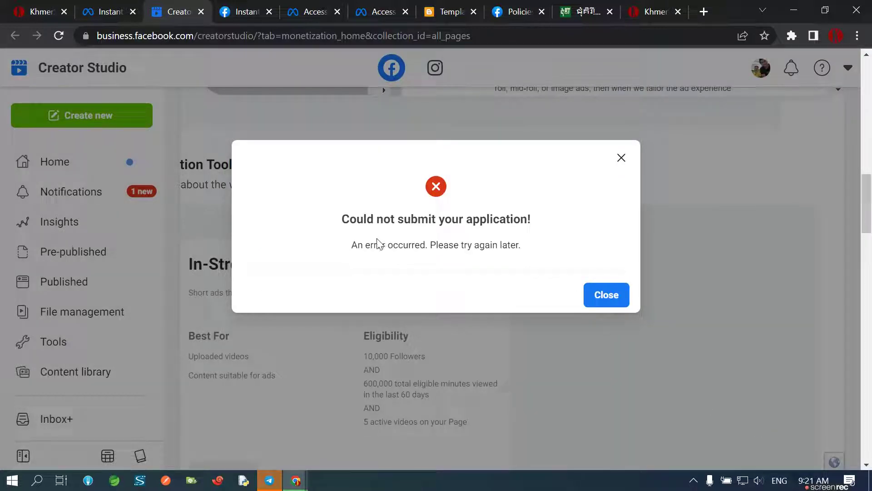
pyautogui.moveTo(354, 245); pyautogui.dragTo(617, 303)
pyautogui.click(607, 295)
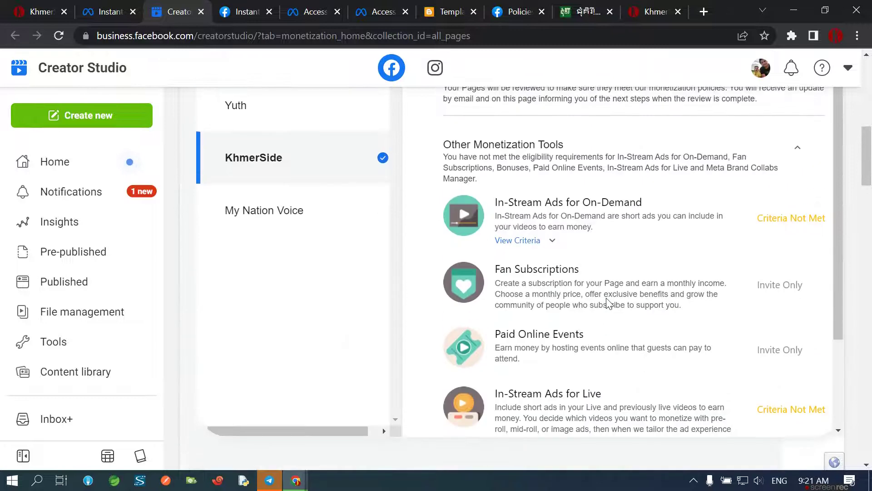
# Check the notification alerts and recommendations, and open the monetization overview from the recommendation about new monetization tools
pyautogui.click(61, 194)
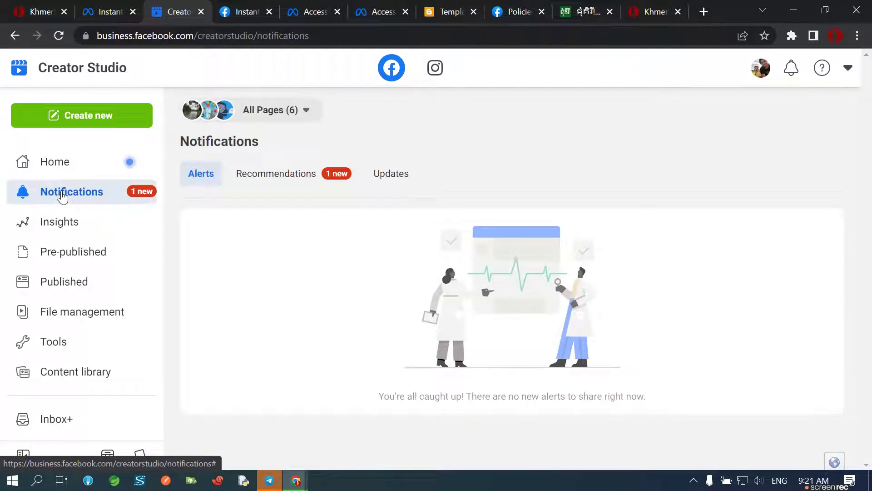
pyautogui.click(306, 175)
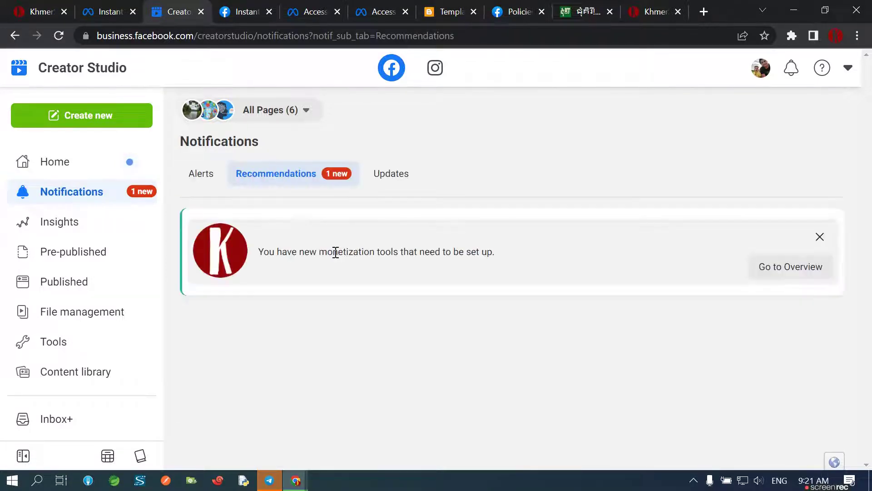
pyautogui.moveTo(263, 251); pyautogui.dragTo(506, 250)
pyautogui.click(784, 265)
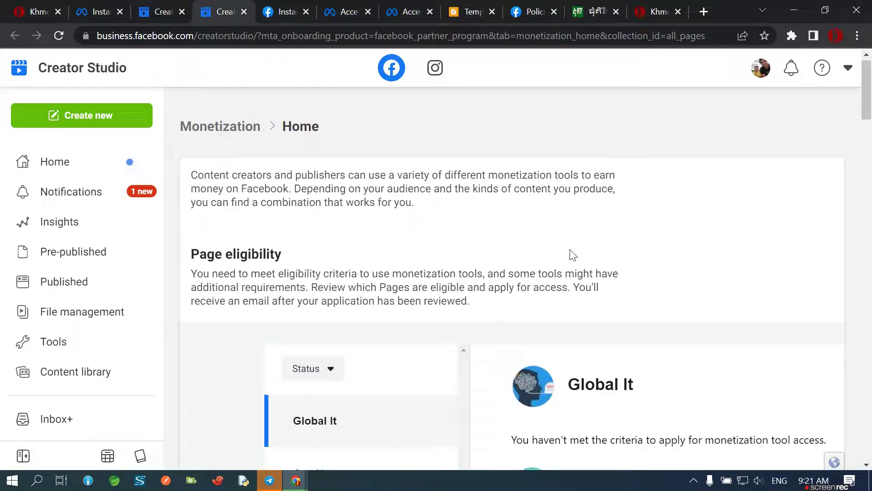
# Select KhmerSide under Page eligibility, open its Instant Articles setup and look over the required tasks
pyautogui.scroll(-5, 574, 255)
pyautogui.scroll(-1, 574, 256)
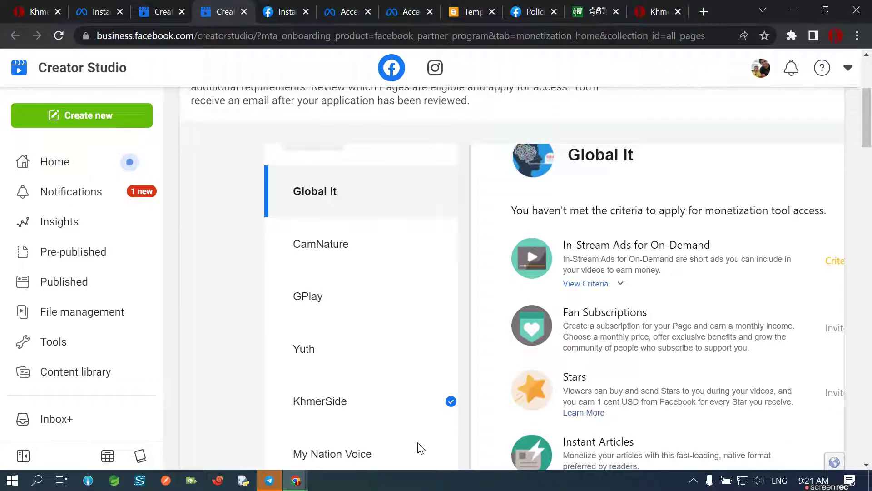
pyautogui.click(376, 405)
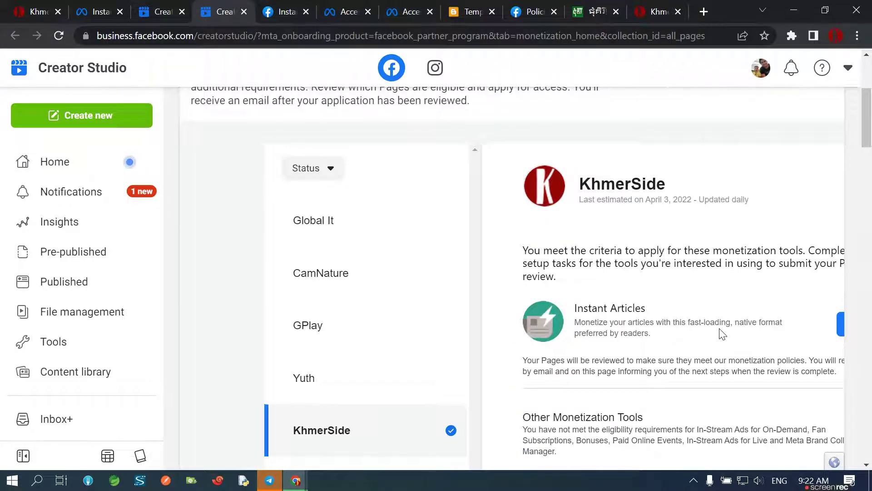
pyautogui.moveTo(722, 334); pyautogui.dragTo(847, 454)
pyautogui.click(662, 359)
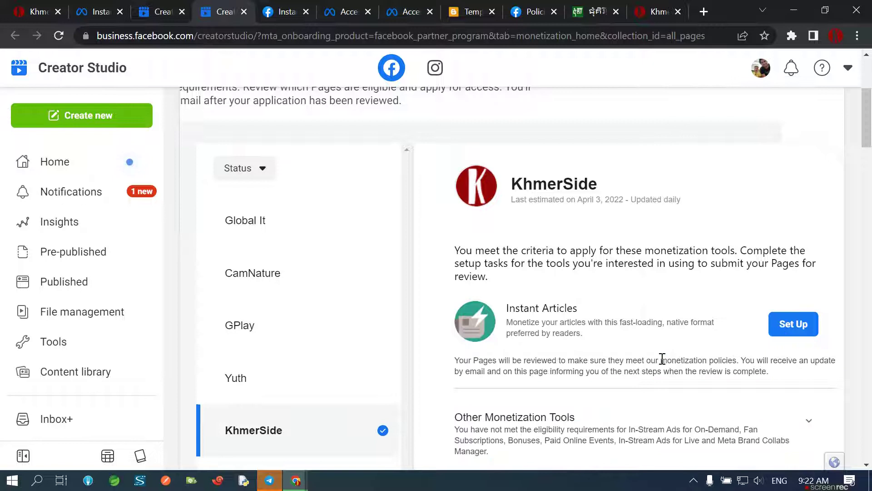
pyautogui.click(794, 324)
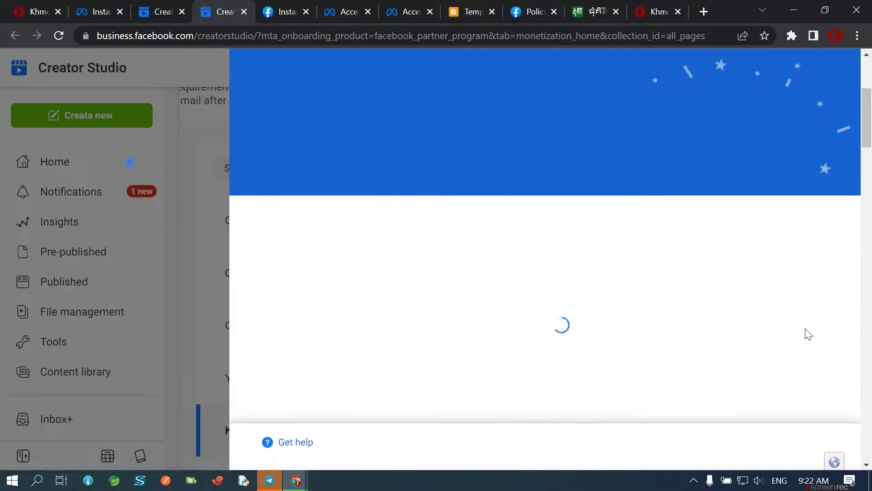
pyautogui.scroll(-3, 715, 333)
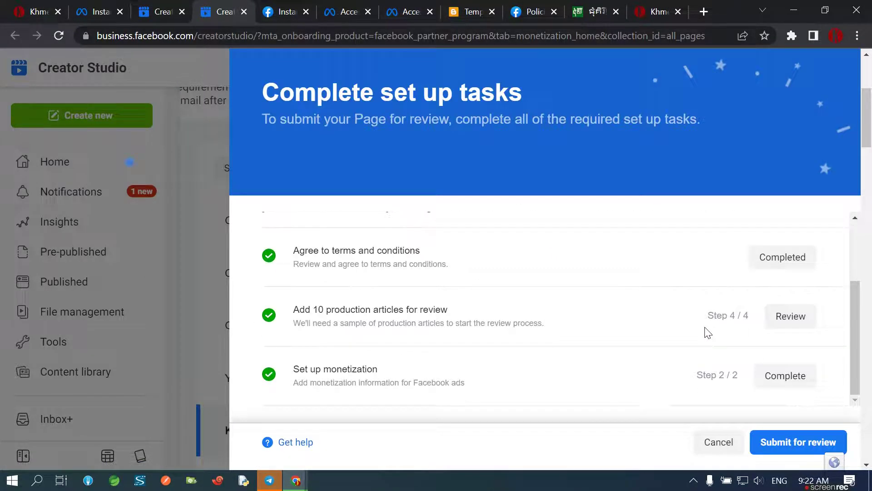
pyautogui.scroll(3, 708, 333)
pyautogui.scroll(-3, 708, 333)
pyautogui.scroll(-3, 708, 333)
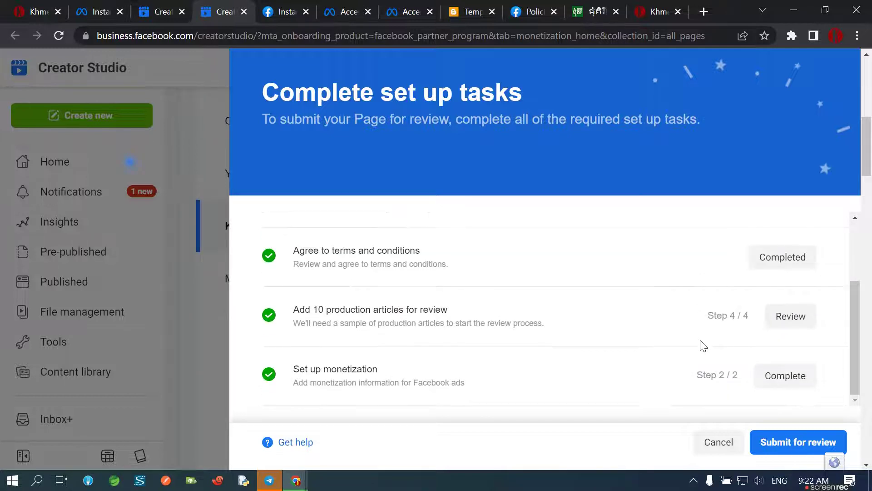
pyautogui.scroll(3, 703, 345)
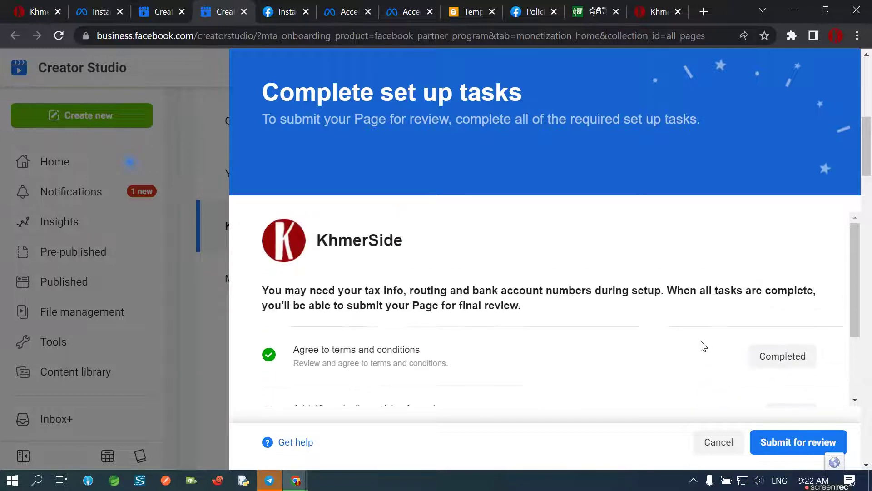
# Reopen the terms and conditions task, go through the Instant Articles Policies to the end and agree to the terms
pyautogui.click(784, 362)
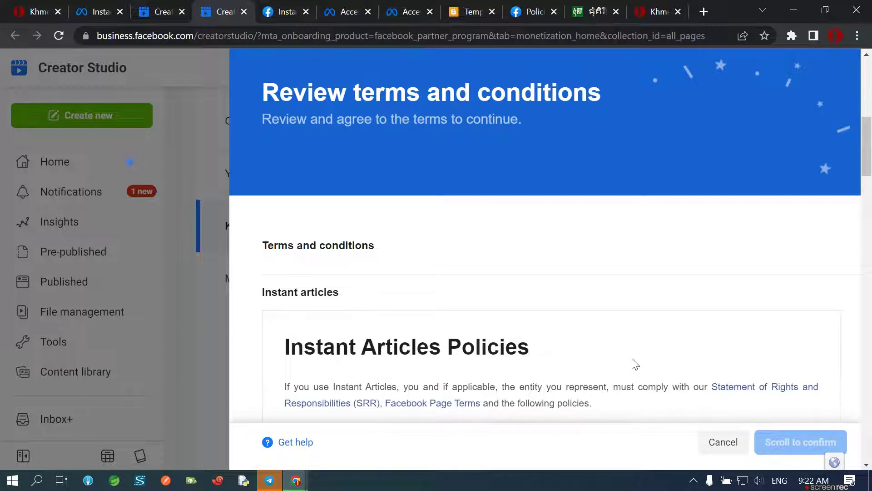
pyautogui.scroll(-15, 635, 363)
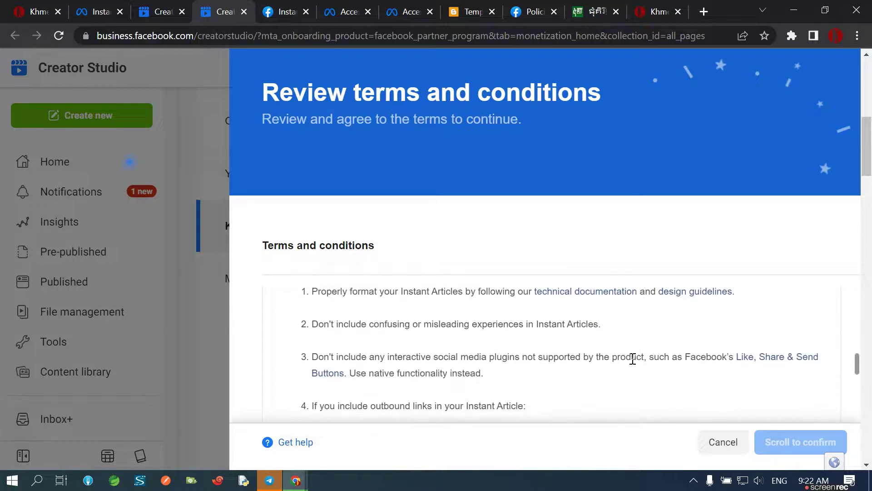
pyautogui.scroll(-15, 634, 363)
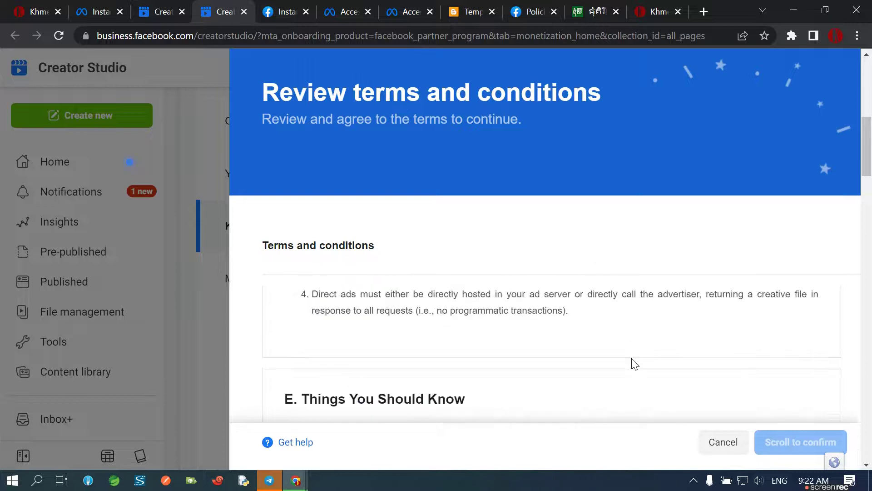
pyautogui.scroll(15, 632, 359)
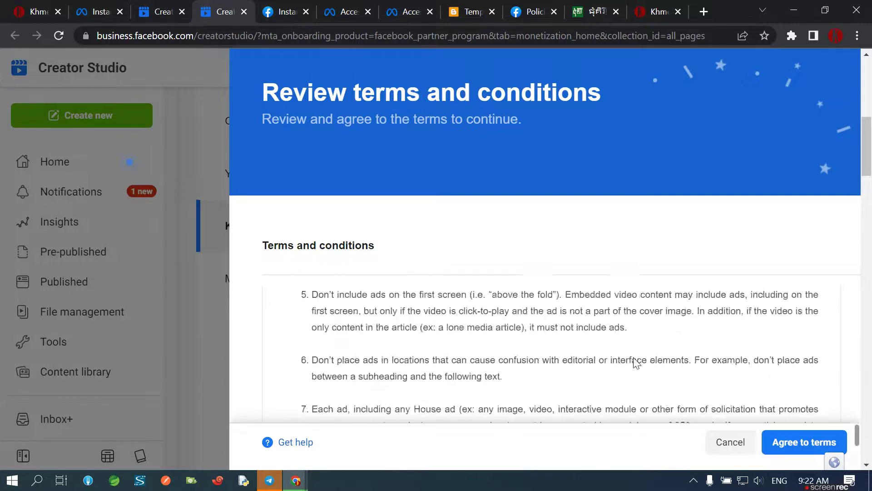
pyautogui.scroll(10, 635, 360)
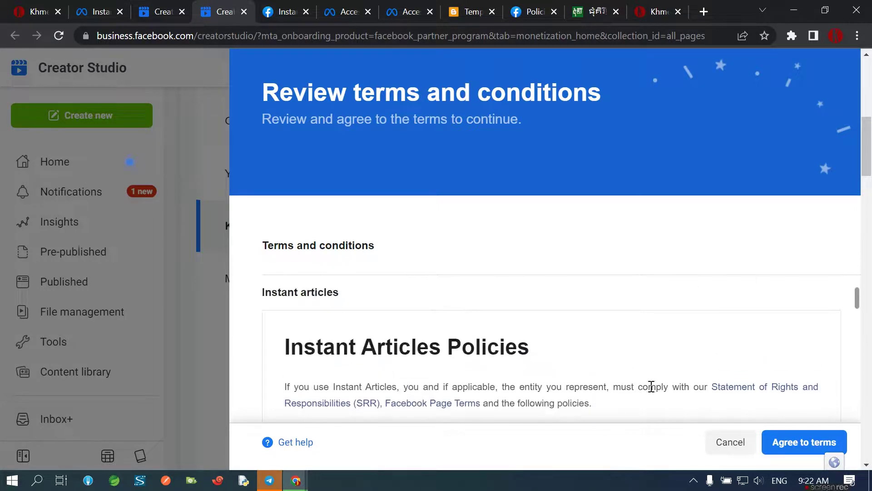
pyautogui.click(795, 443)
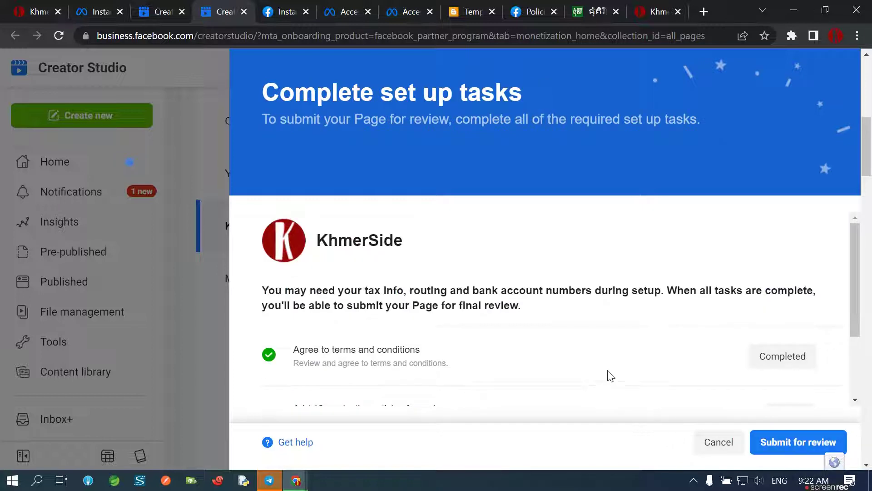
# Expand the task for adding 10 production articles and check the status of its subtasks
pyautogui.scroll(-2, 609, 375)
pyautogui.scroll(-1, 609, 374)
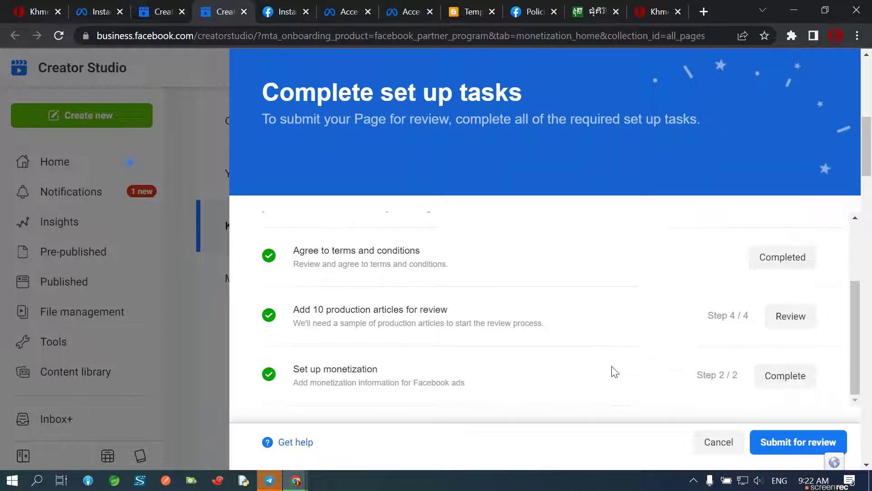
pyautogui.click(783, 325)
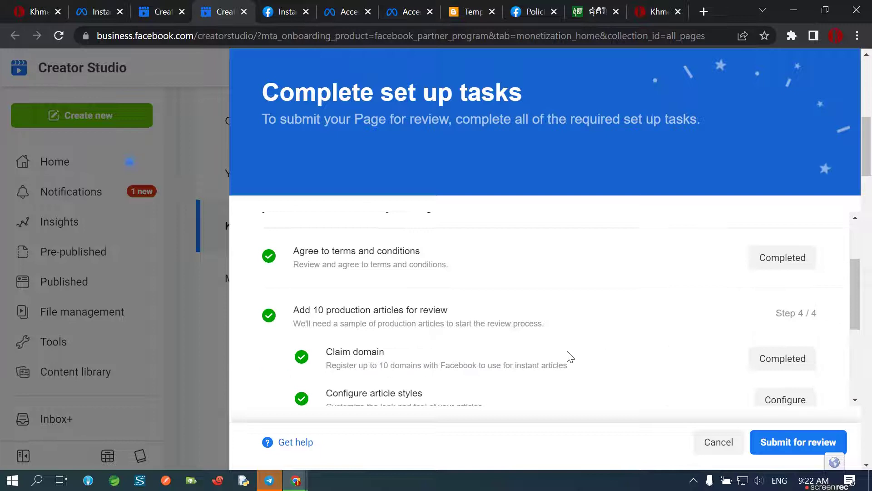
pyautogui.scroll(-4, 516, 362)
pyautogui.scroll(4, 520, 361)
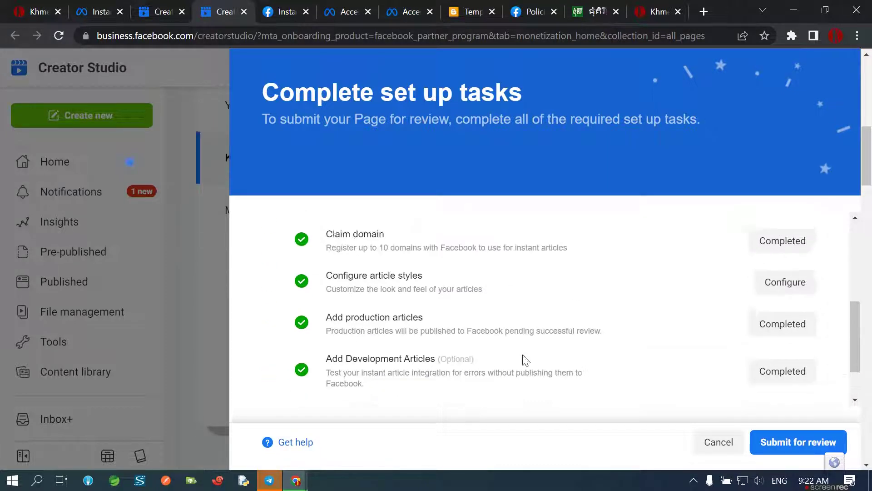
# Open the Claim domain task and copy the fb:pages meta tag
pyautogui.click(776, 317)
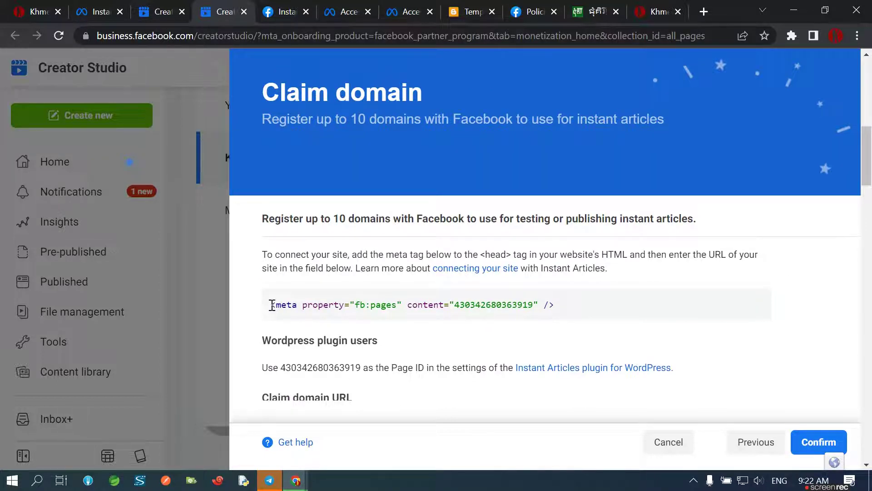
pyautogui.moveTo(272, 305); pyautogui.dragTo(554, 305)
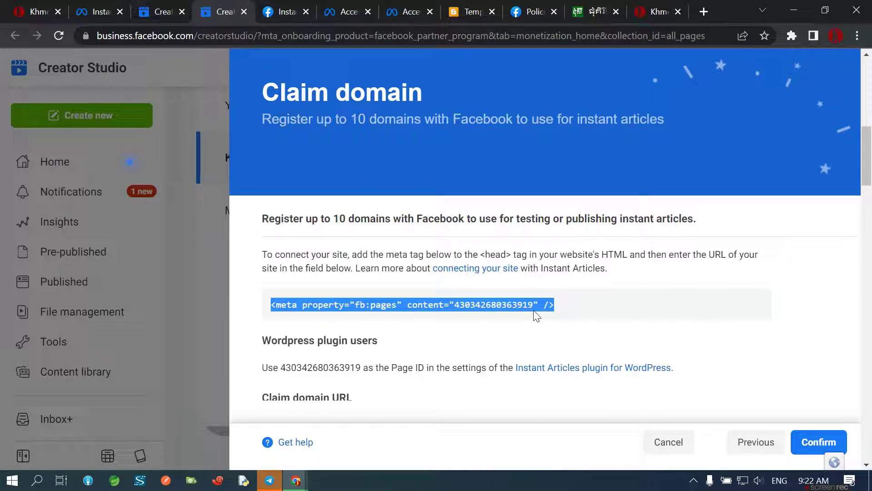
pyautogui.rightClick(534, 304)
pyautogui.click(553, 315)
# Switch to Blogger, select the Chumkiri blog with the Khmer title, and open its theme HTML for editing
pyautogui.click(461, 14)
pyautogui.click(21, 72)
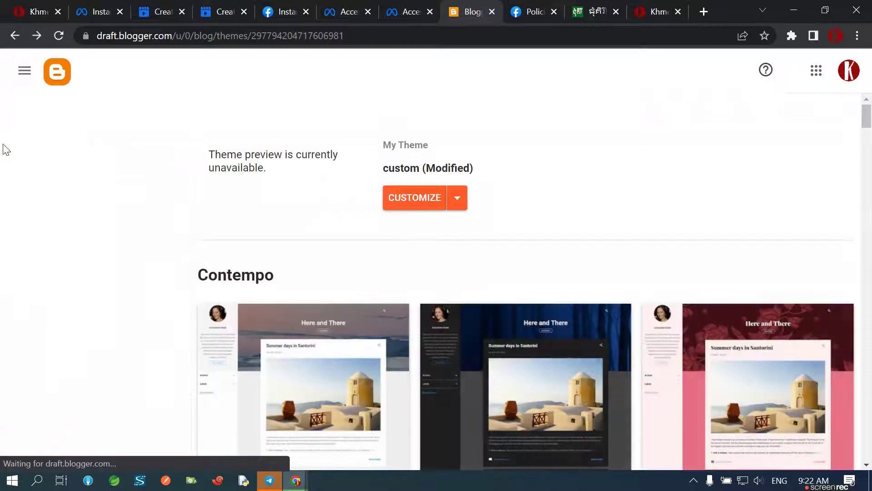
pyautogui.click(120, 115)
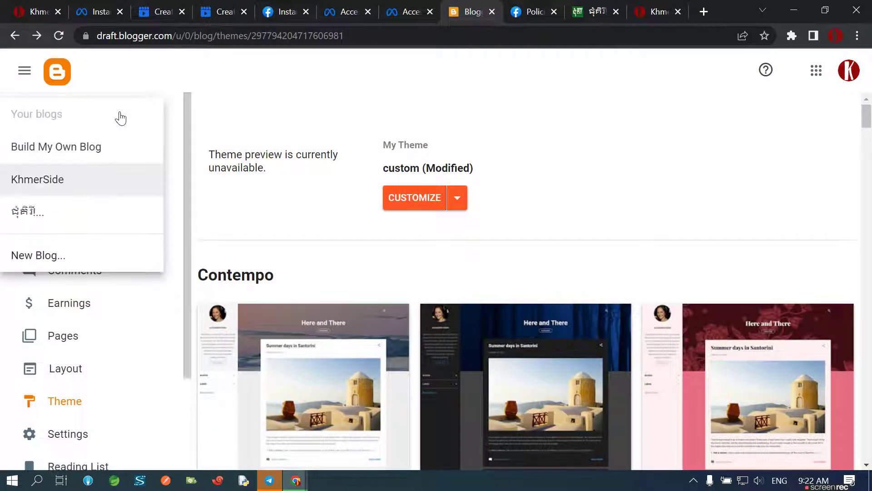
pyautogui.click(45, 216)
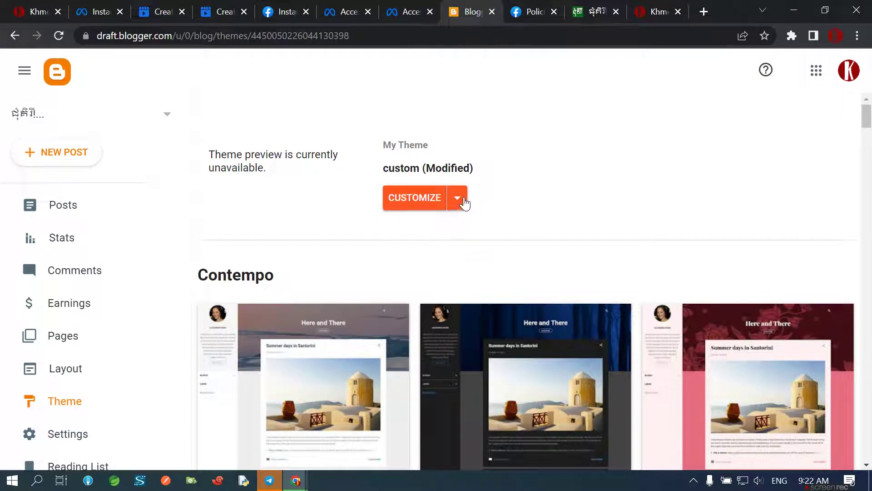
pyautogui.click(459, 200)
pyautogui.click(295, 308)
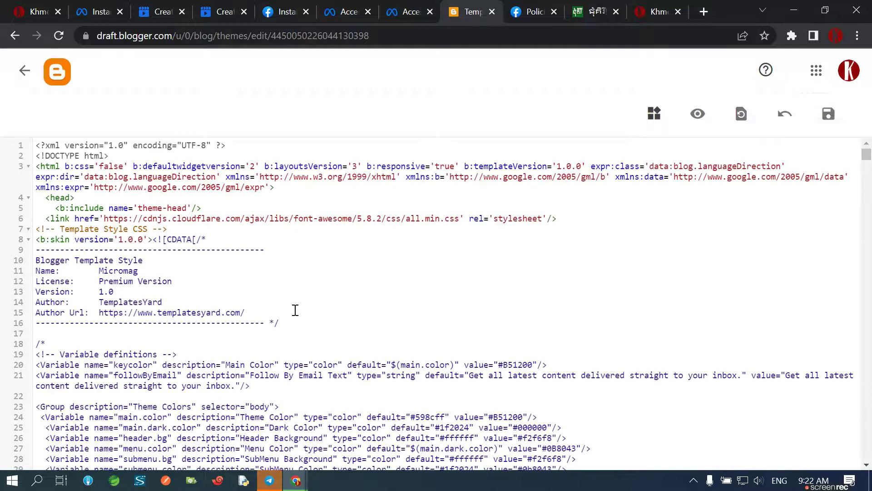
# Find </head> in the theme HTML and add empty lines directly above it, after the Google Ads script
pyautogui.hotkey('ctrl', 'f')
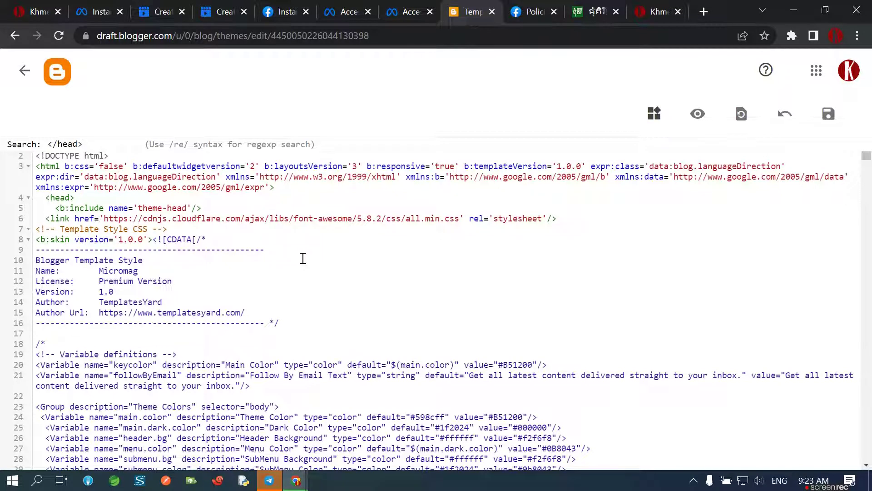
pyautogui.press('Return')
pyautogui.scroll(-5, 320, 290)
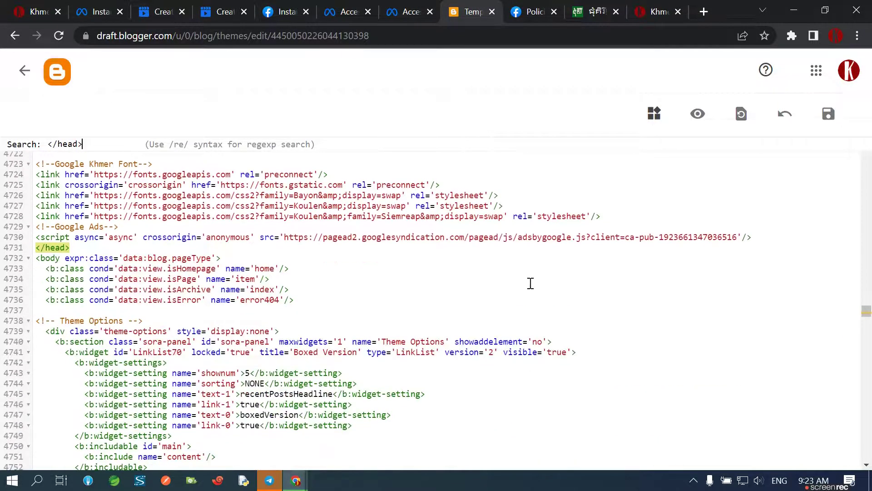
pyautogui.click(774, 238)
pyautogui.press('Return')
pyautogui.press('Return')
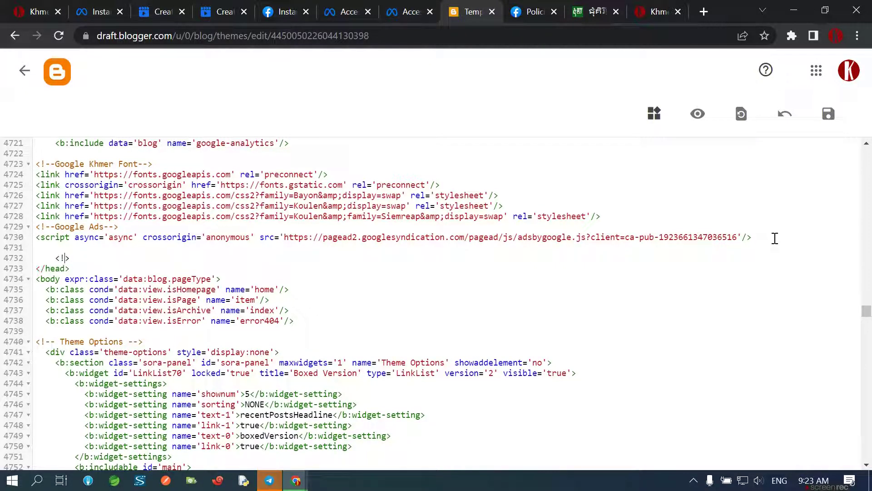
# Write the comment <!--Start Add Facebook Instant Article --> above </head> and paste the copied fb:pages meta tag beneath it
pyautogui.write('<!----')
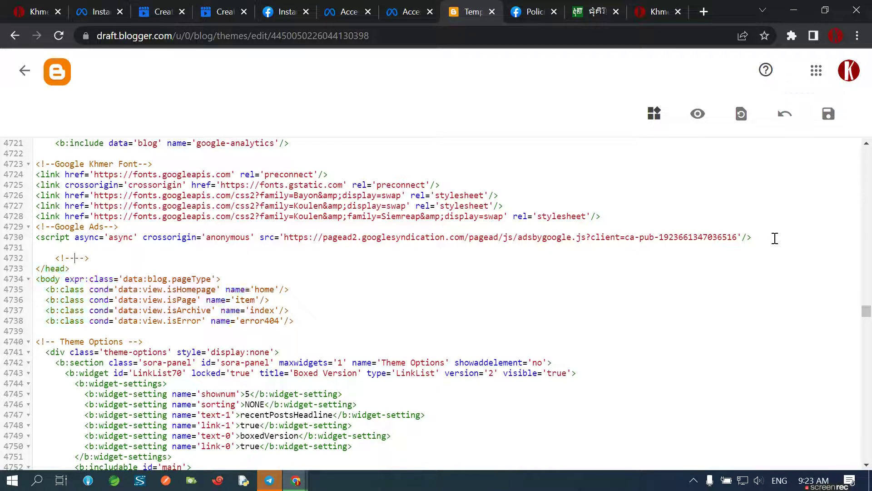
pyautogui.write('Add Faceb')
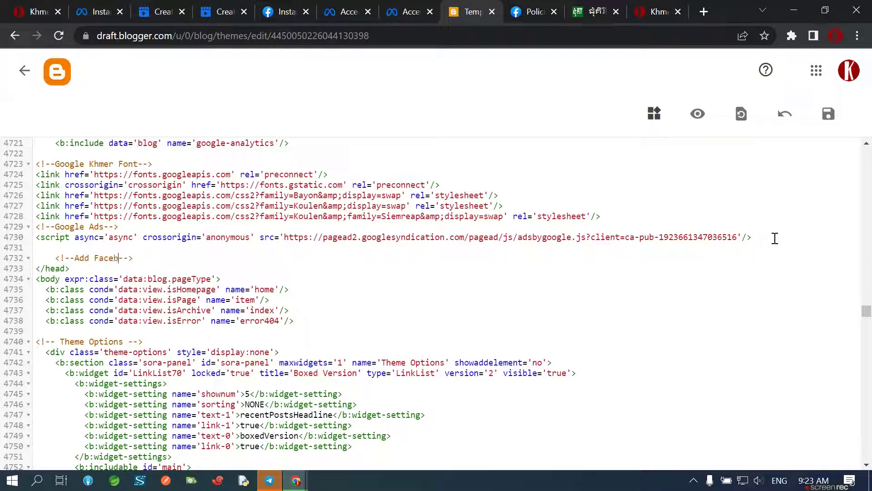
pyautogui.write('ook Instant Arti')
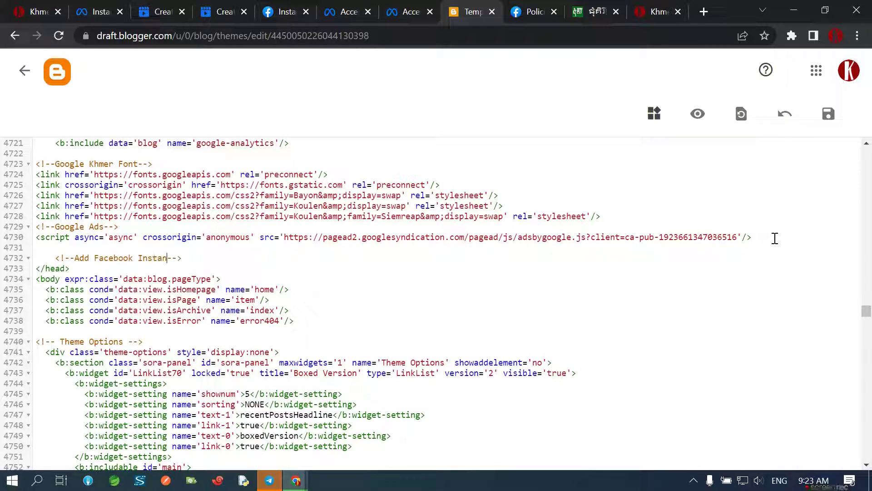
pyautogui.write('cle')
pyautogui.hotkey('ctrl', 'Left')
pyautogui.hotkey('ctrl', 'Left')
pyautogui.hotkey('ctrl', 'Left')
pyautogui.hotkey('ctrl', 'Left')
pyautogui.write('Start')
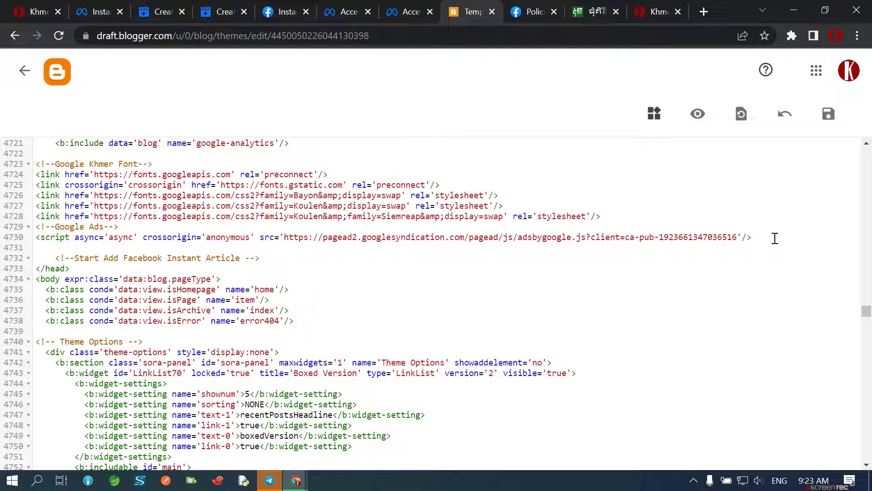
pyautogui.press('Return')
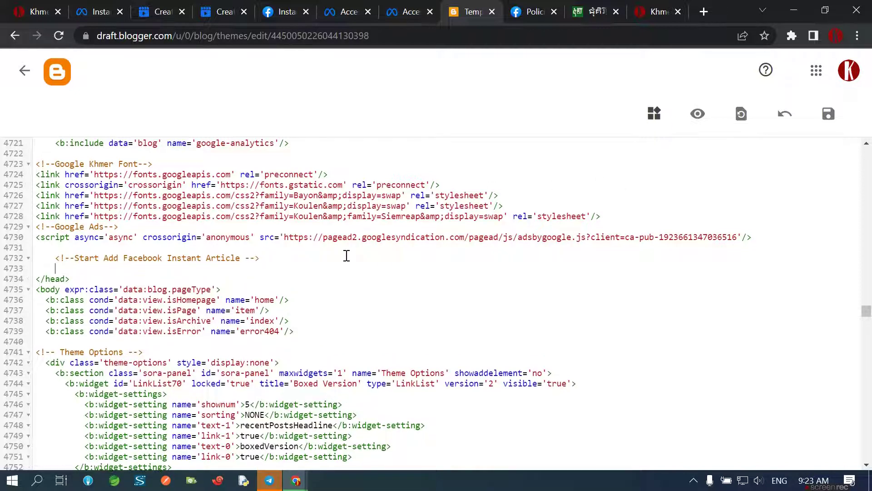
pyautogui.hotkey('ctrl', 'v')
# Add the comment <!--End Add Facebook Instant Article --> below the meta tag and save the theme
pyautogui.hotkey('shift', 'Home')
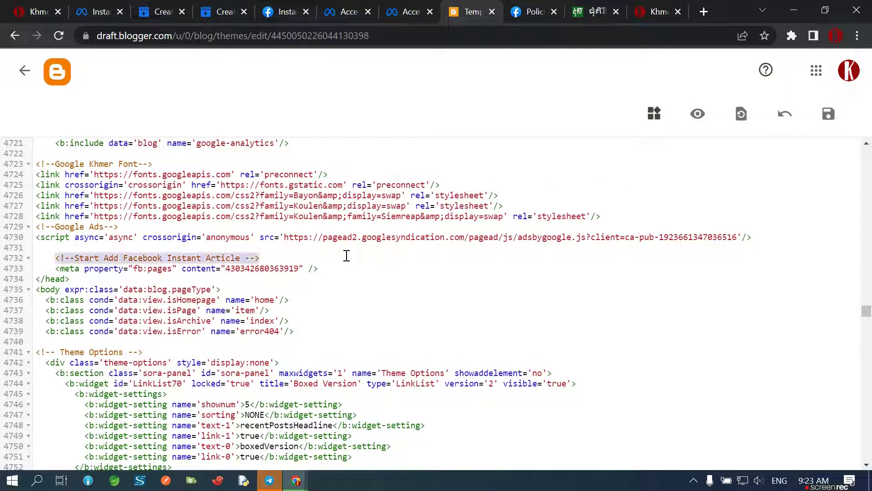
pyautogui.click(346, 256)
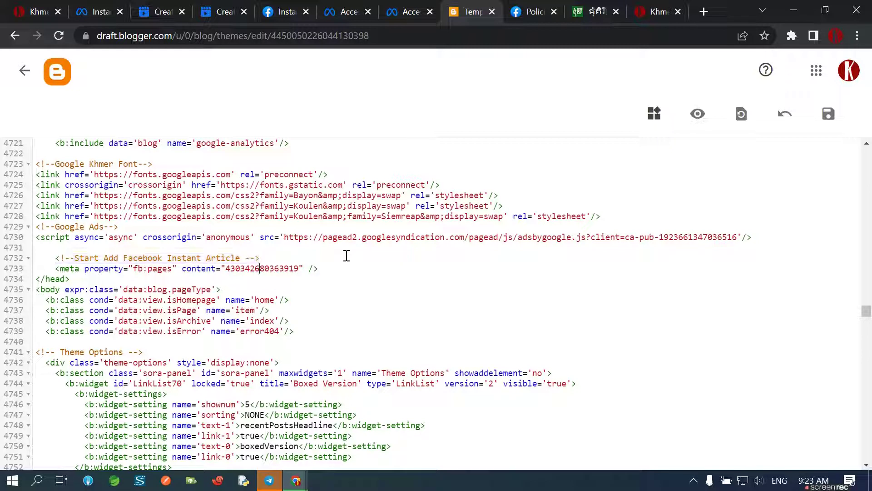
pyautogui.press('Return')
pyautogui.hotkey('ctrl', 'v')
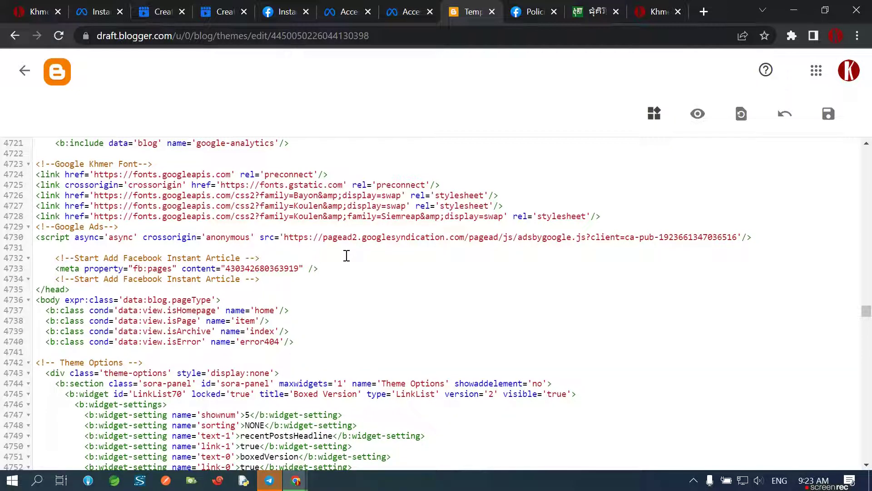
pyautogui.press('BackSpace')
pyautogui.press('BackSpace')
pyautogui.press('BackSpace')
pyautogui.press('BackSpace')
pyautogui.press('BackSpace')
pyautogui.write('End')
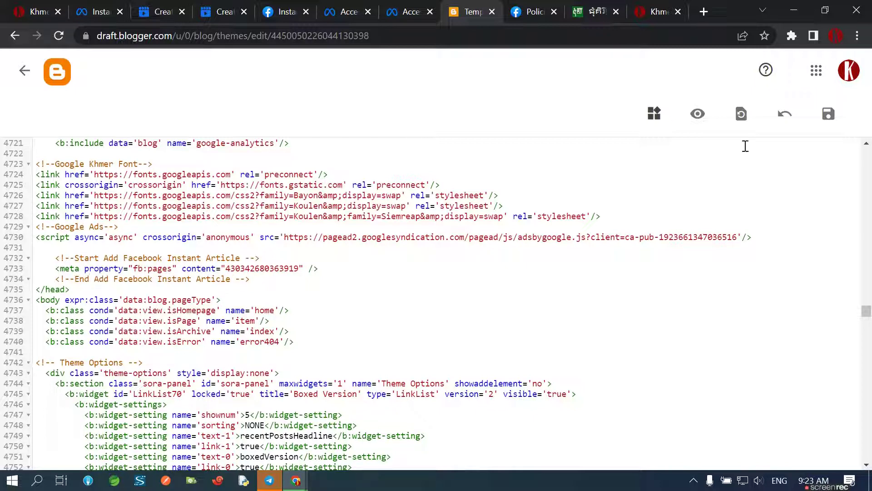
pyautogui.click(829, 114)
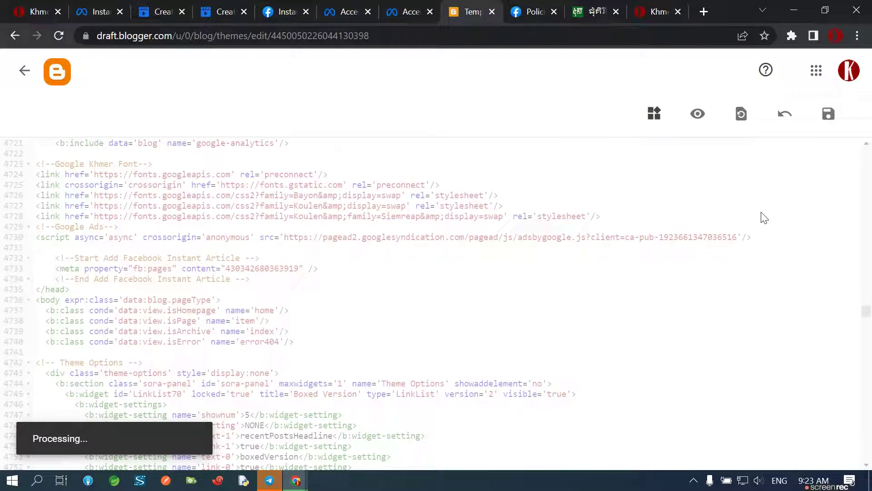
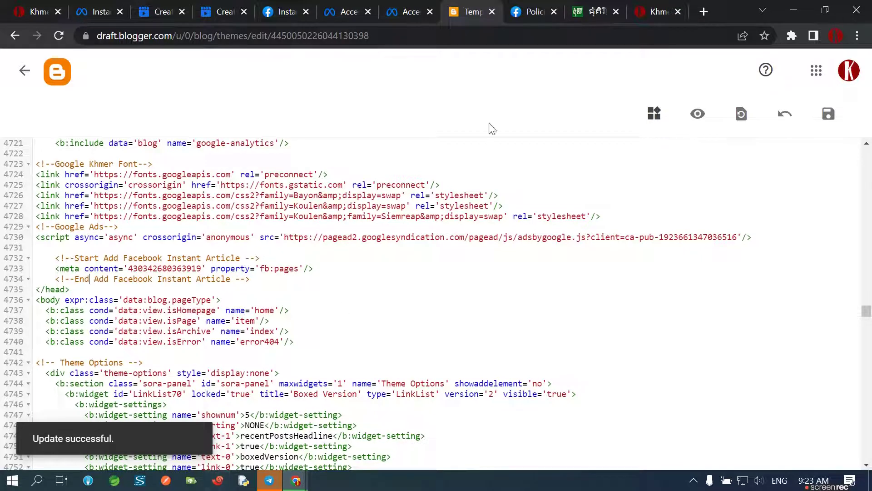
# Copy the Chumkiri blog's web address and return to the Claim domain URL section in Creator Studio
pyautogui.click(582, 5)
pyautogui.click(227, 36)
pyautogui.hotkey('ctrl', 'c')
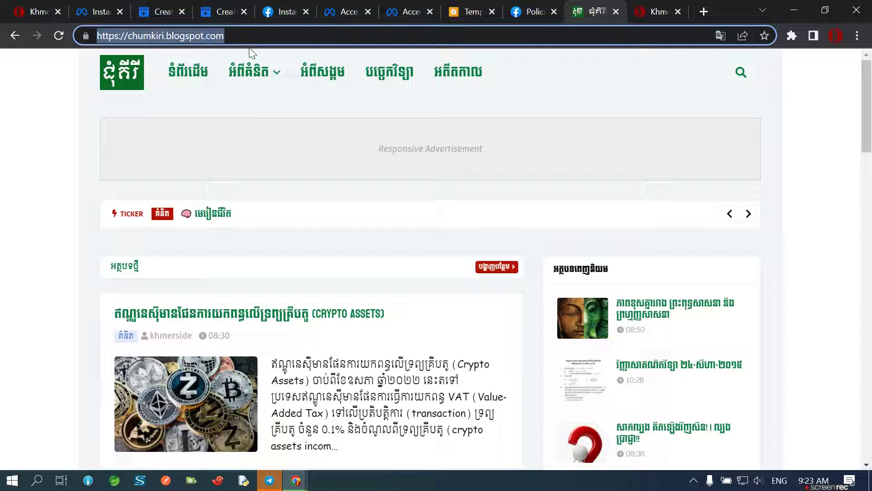
pyautogui.click(163, 6)
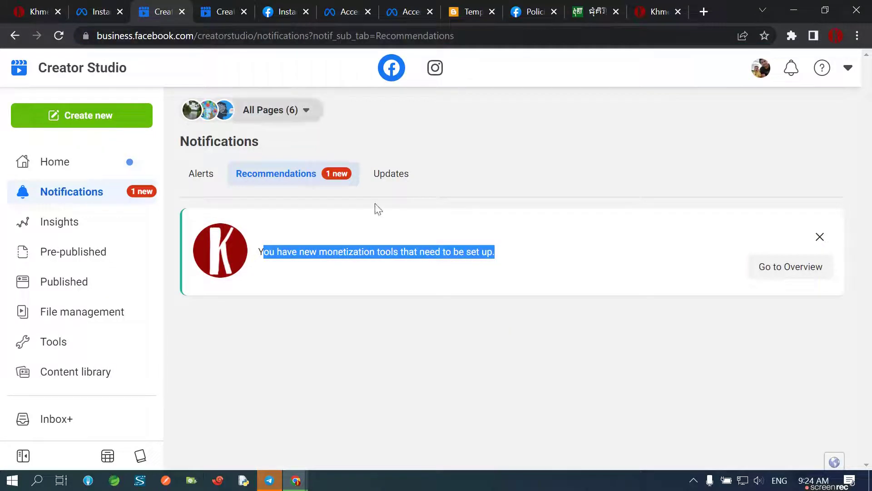
pyautogui.click(221, 10)
pyautogui.click(555, 351)
pyautogui.scroll(-3, 555, 351)
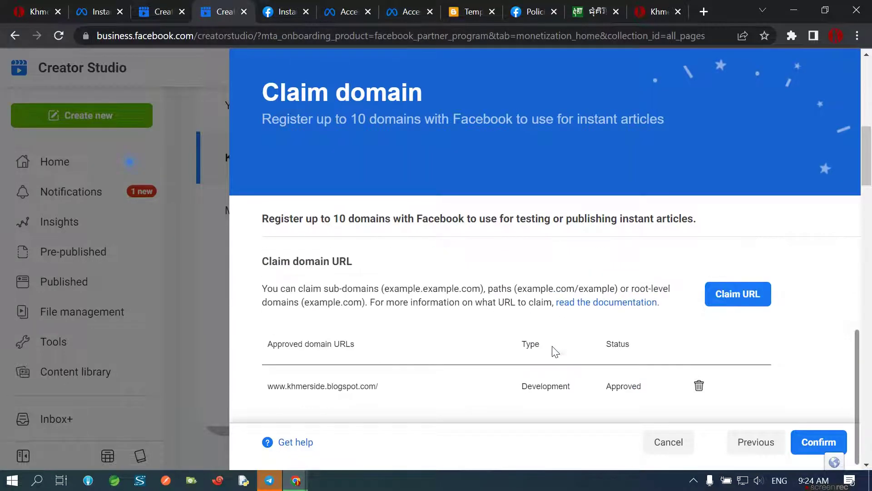
pyautogui.click(738, 296)
pyautogui.click(349, 205)
pyautogui.click(341, 208)
pyautogui.hotkey('ctrl', 'v')
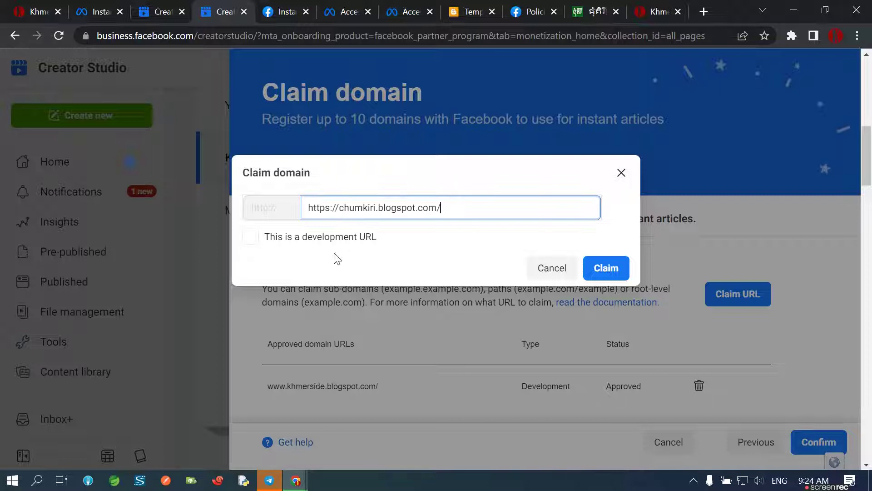
pyautogui.click(590, 278)
pyautogui.click(607, 254)
pyautogui.click(713, 300)
pyautogui.click(251, 240)
pyautogui.click(604, 268)
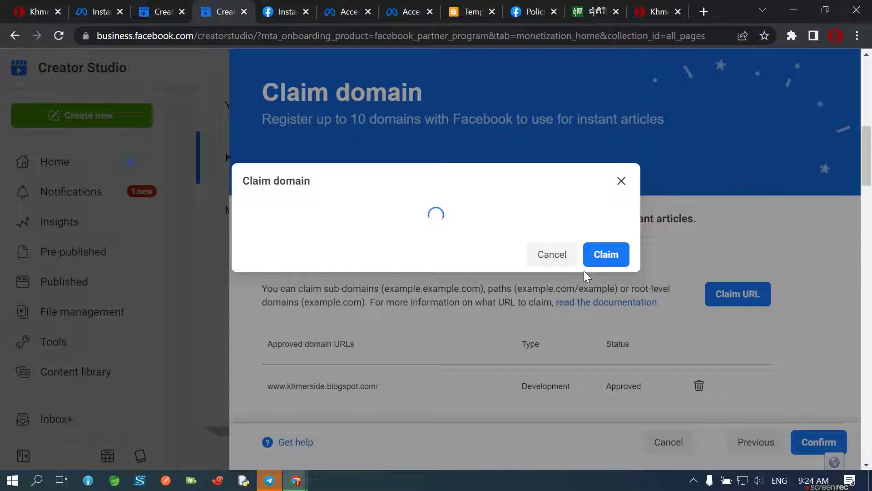
pyautogui.scroll(-3, 532, 337)
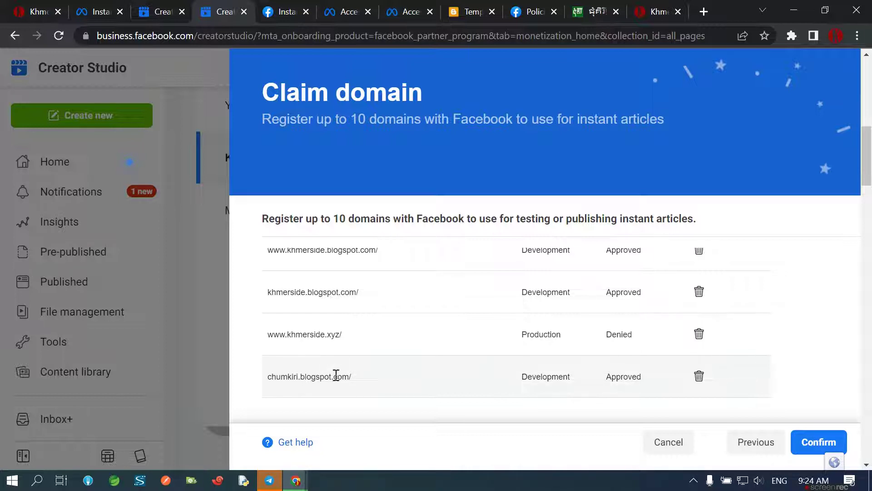
pyautogui.scroll(2, 337, 376)
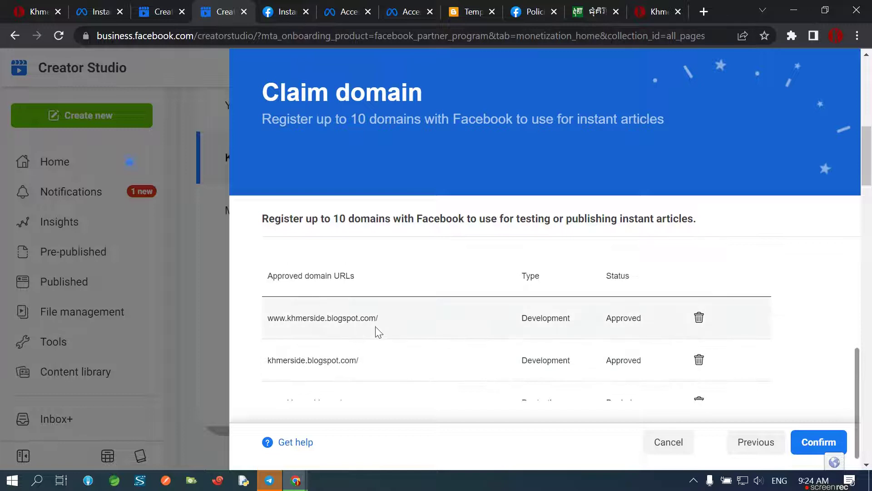
pyautogui.scroll(-3, 374, 328)
pyautogui.scroll(4, 361, 336)
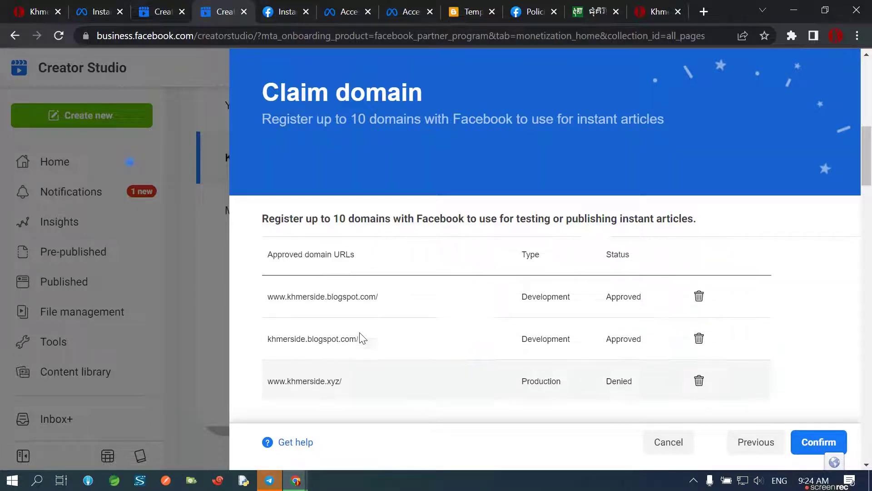
pyautogui.click(738, 294)
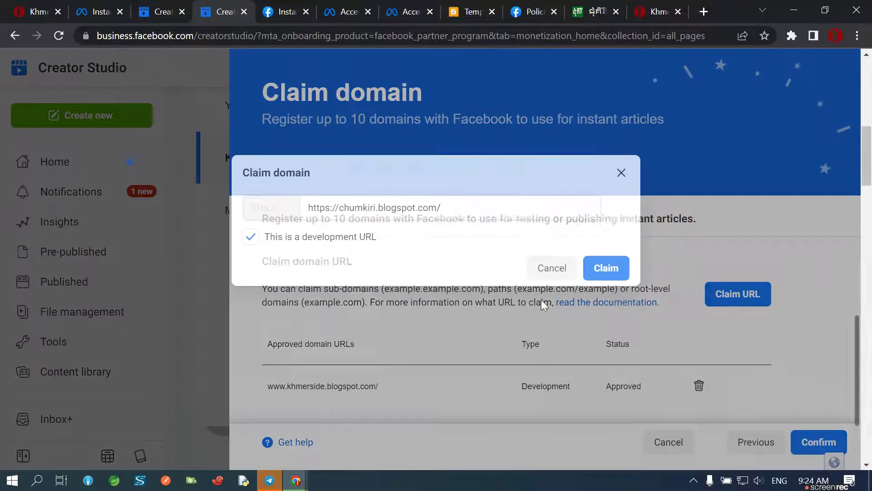
pyautogui.moveTo(339, 208); pyautogui.dragTo(219, 210)
pyautogui.press('BackSpace')
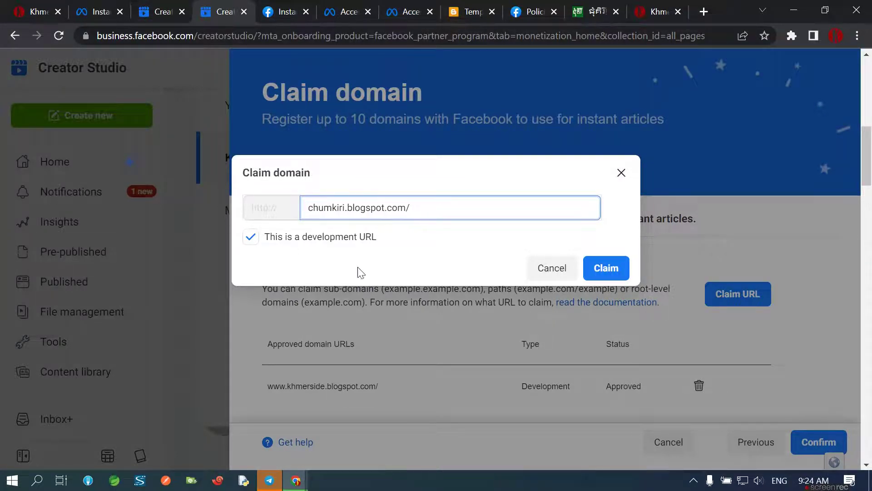
pyautogui.click(250, 237)
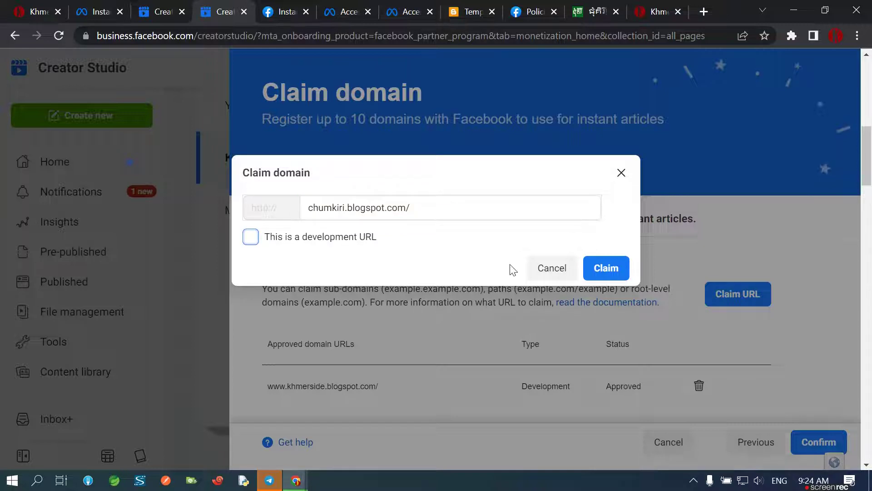
pyautogui.click(605, 268)
pyautogui.click(590, 258)
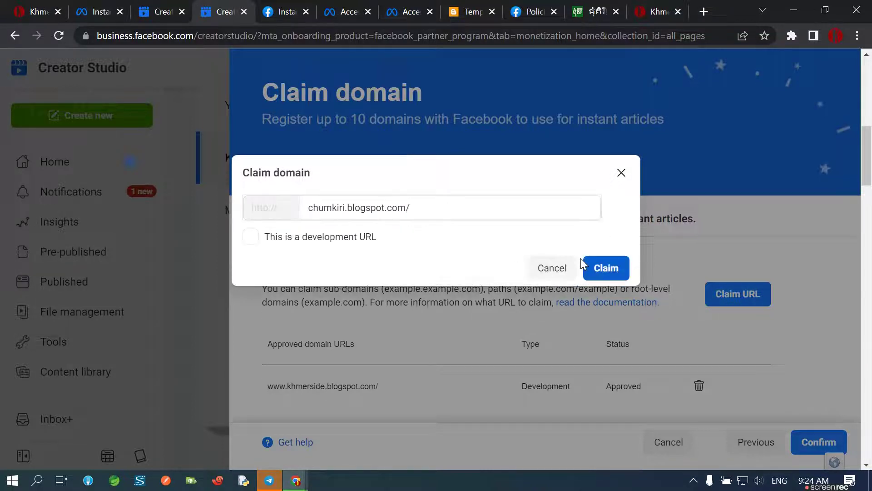
pyautogui.click(715, 287)
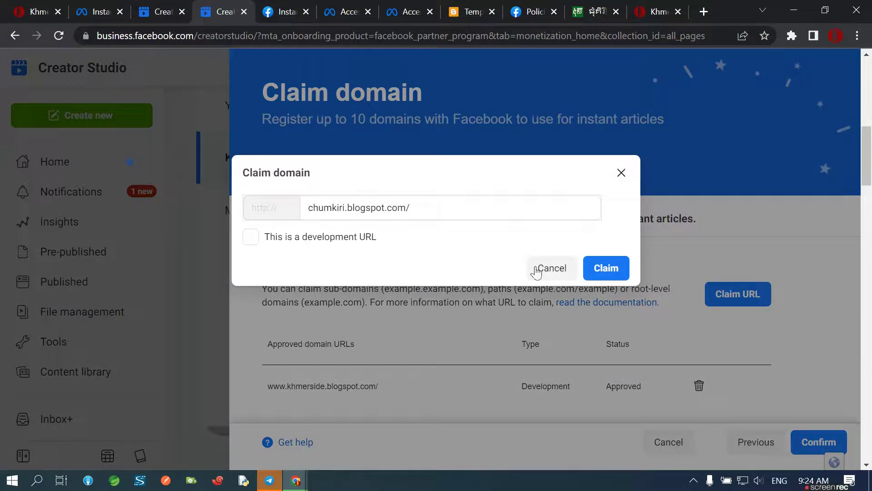
# Claim chumkiri.blogspot.com/ with the development URL option turned on and review the domain list
pyautogui.click(312, 239)
pyautogui.click(605, 267)
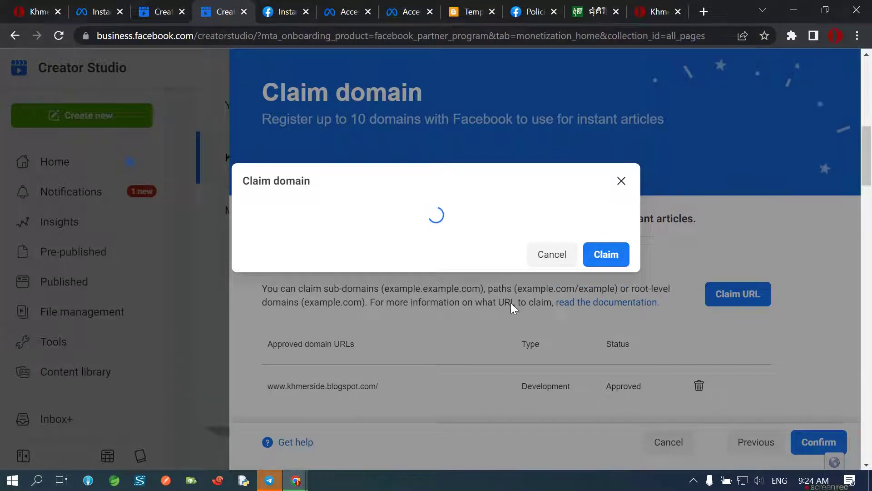
pyautogui.scroll(-3, 513, 308)
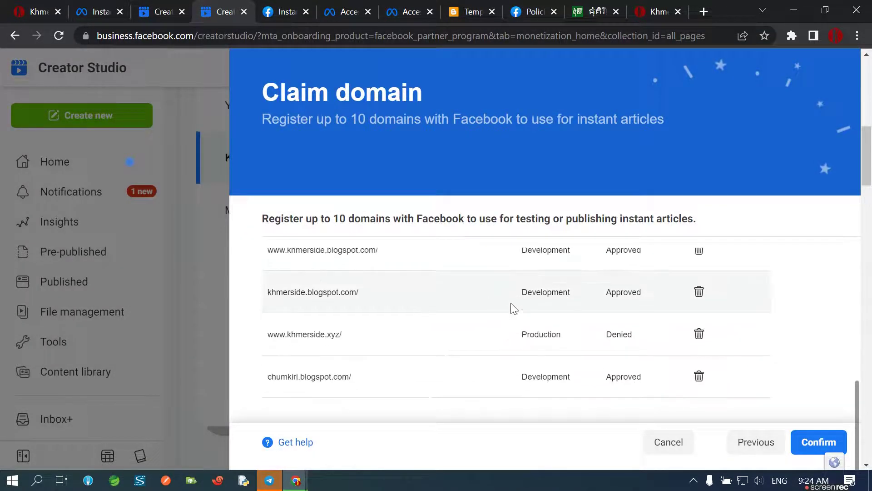
pyautogui.scroll(2, 336, 280)
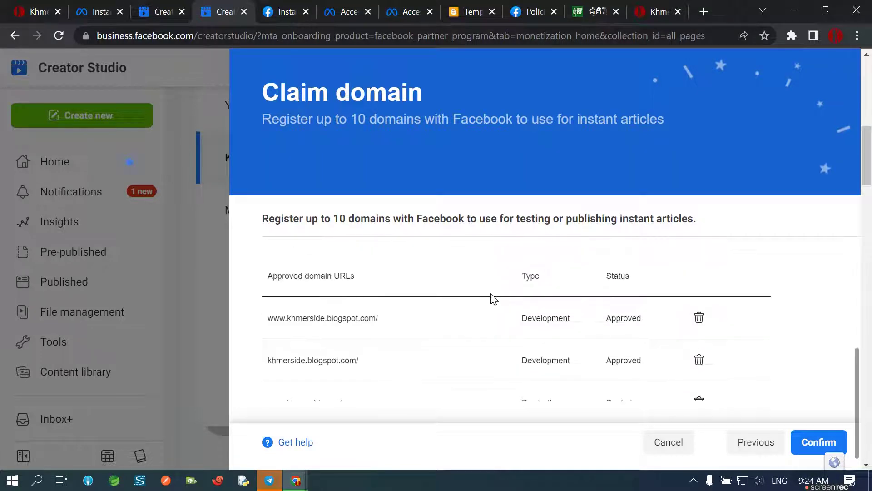
pyautogui.scroll(-2, 308, 361)
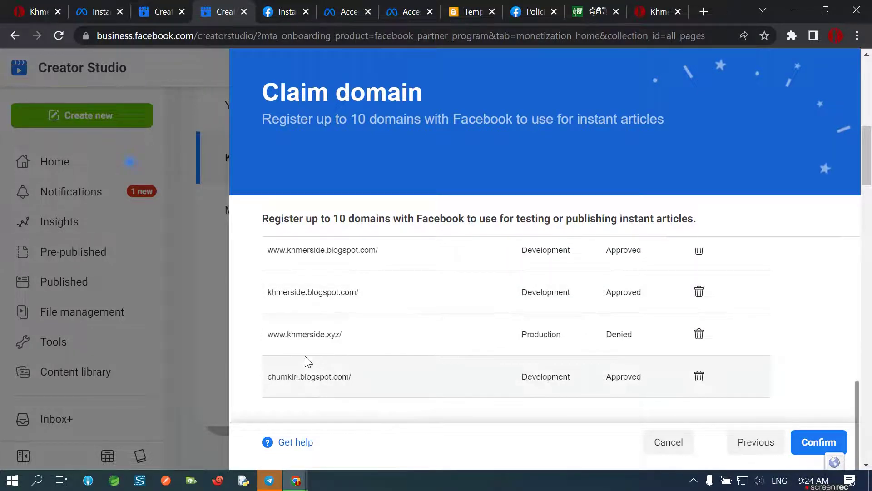
pyautogui.scroll(-1, 288, 376)
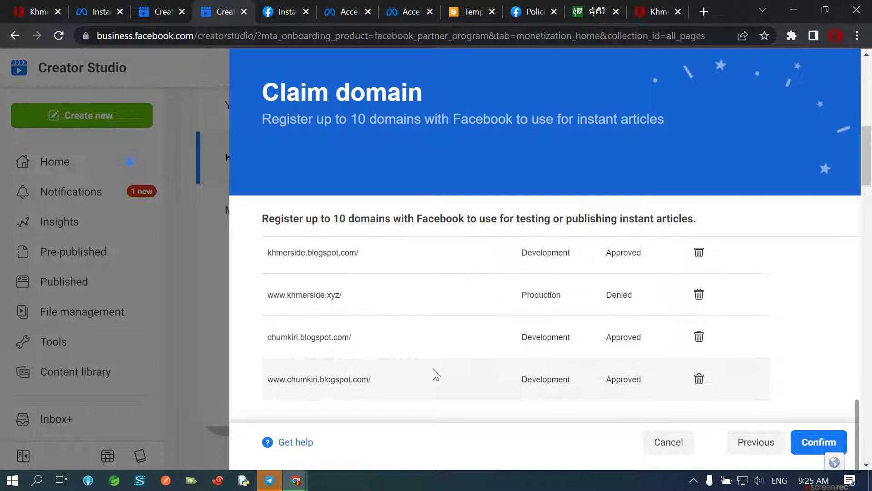
pyautogui.click(700, 297)
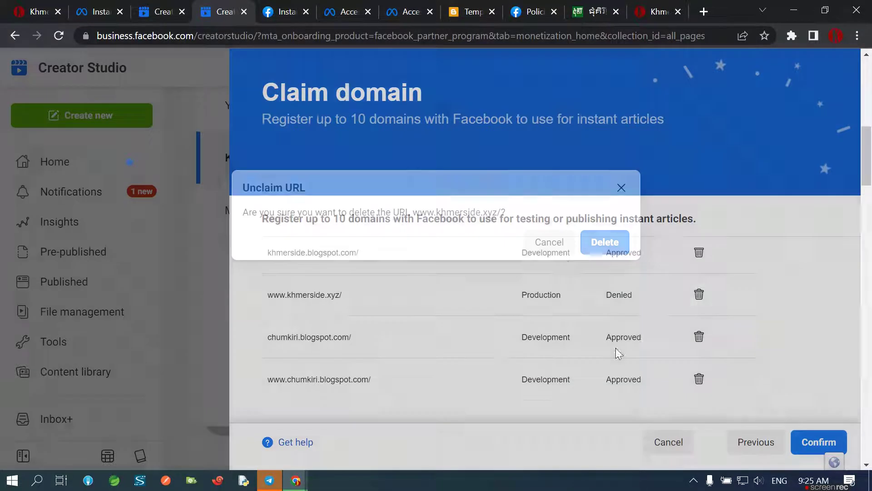
pyautogui.click(601, 242)
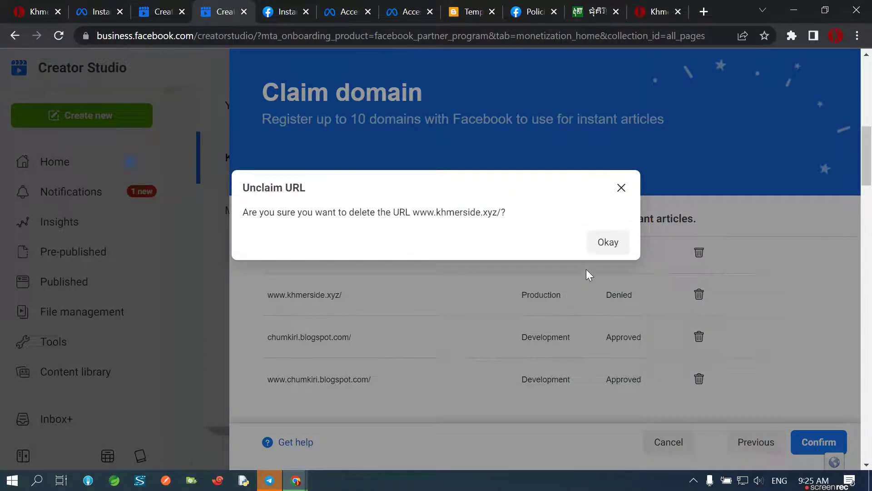
pyautogui.click(612, 246)
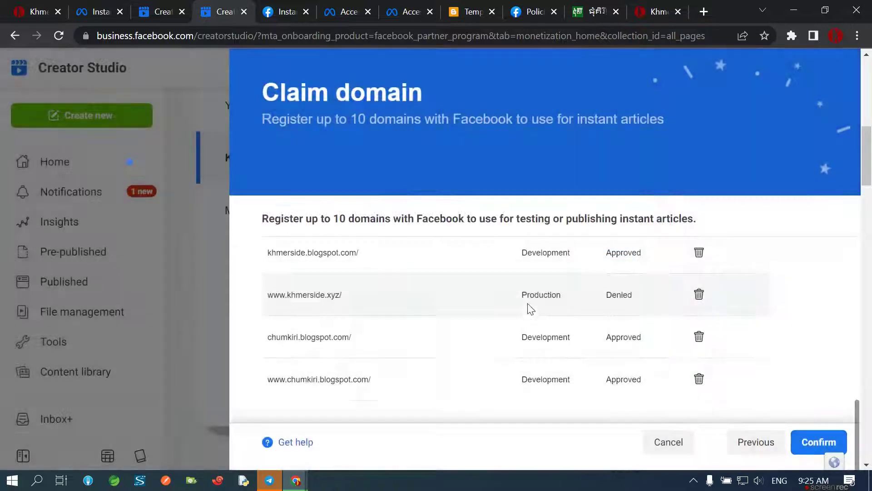
pyautogui.click(821, 443)
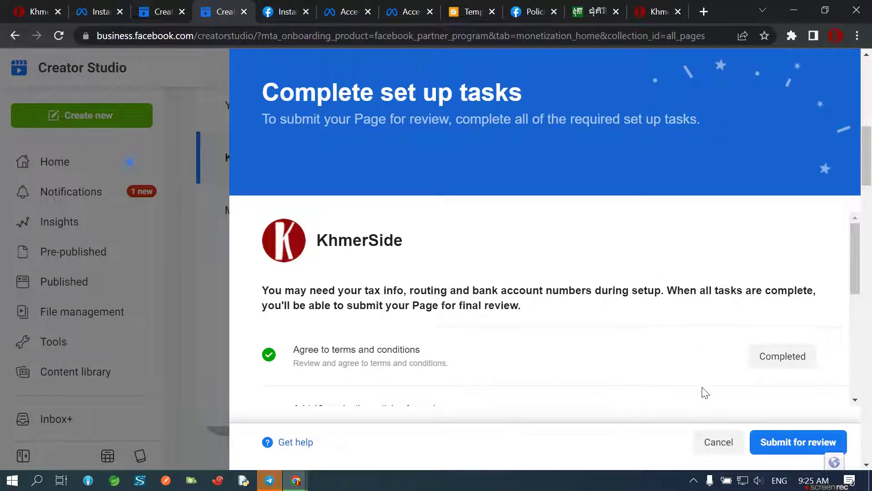
# Check the set-up tasks, try to submit the KhmerSide Page for review and dismiss the resulting message
pyautogui.scroll(-5, 695, 382)
pyautogui.scroll(-2, 684, 368)
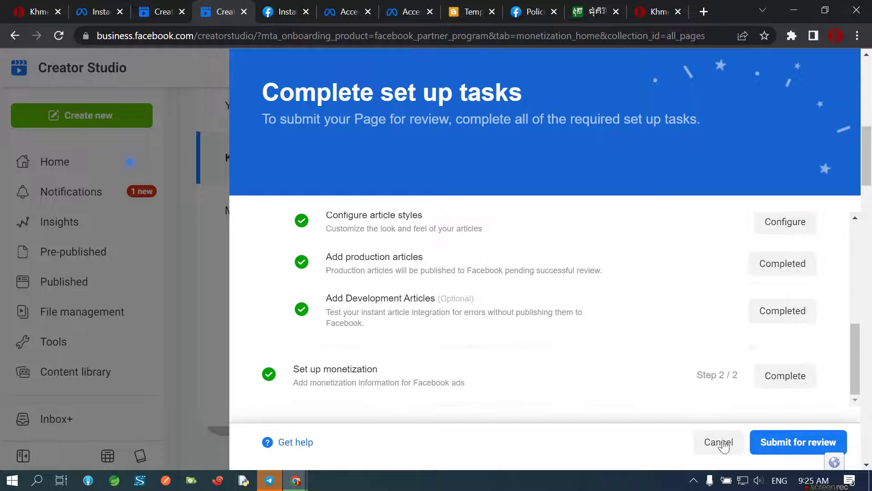
pyautogui.click(777, 442)
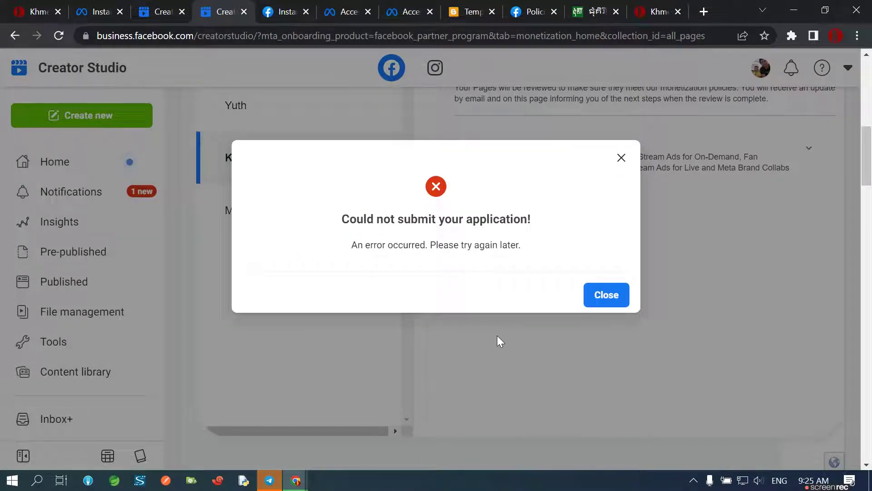
pyautogui.moveTo(342, 247); pyautogui.dragTo(540, 244)
pyautogui.click(546, 249)
pyautogui.click(606, 296)
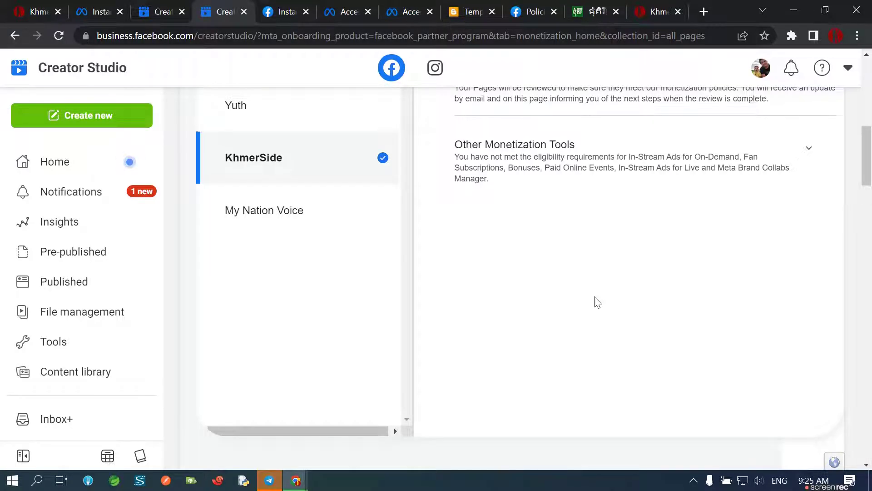
# Check the recommendations among the notifications and open the monetization overview from the KhmerSide entry
pyautogui.click(54, 192)
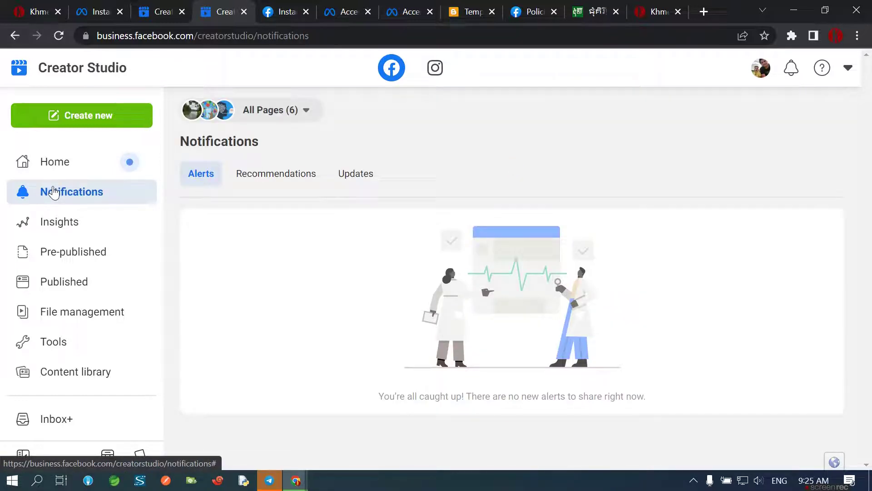
pyautogui.click(272, 176)
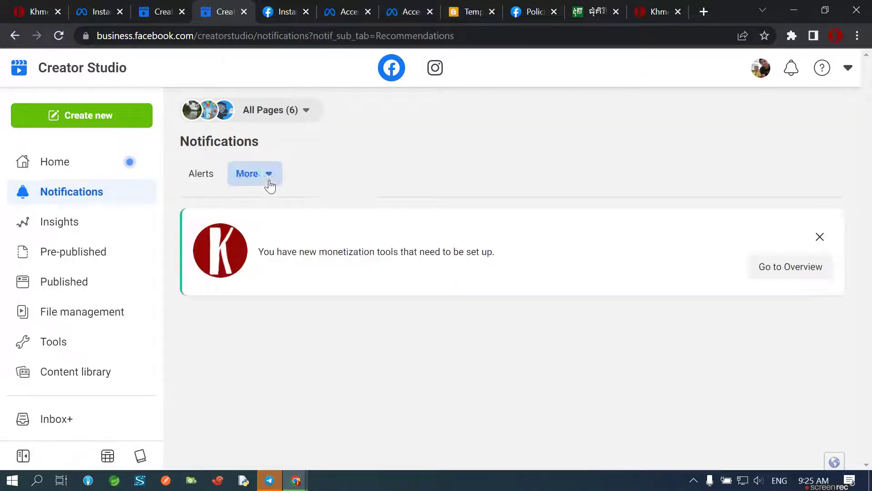
pyautogui.click(789, 268)
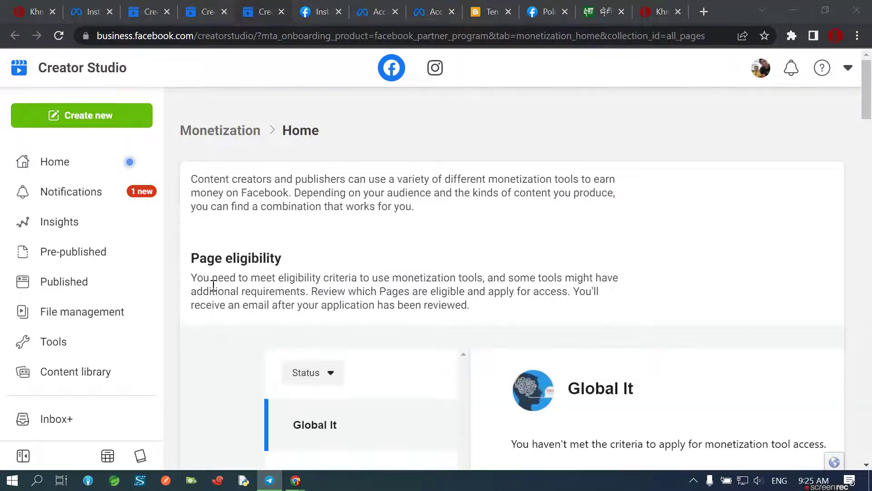
# Select the KhmerSide Page under Page eligibility and view its Instant Articles set-up option
pyautogui.scroll(-6, 218, 256)
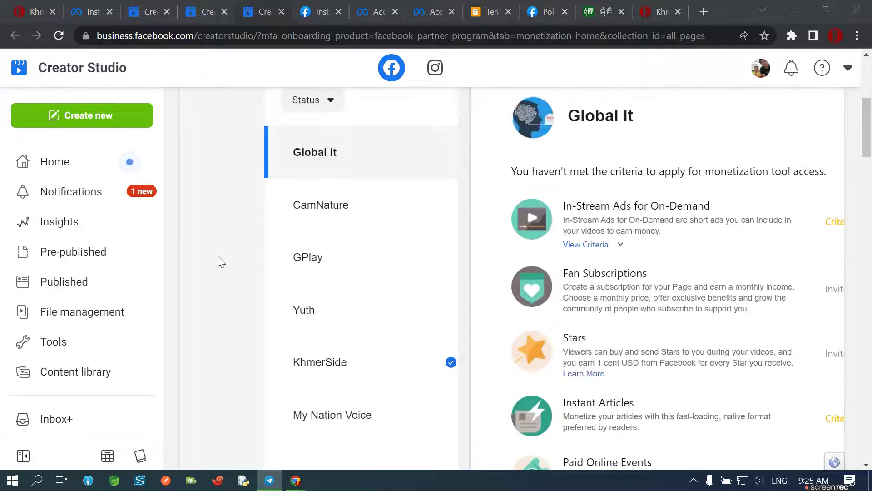
pyautogui.scroll(-1, 700, 320)
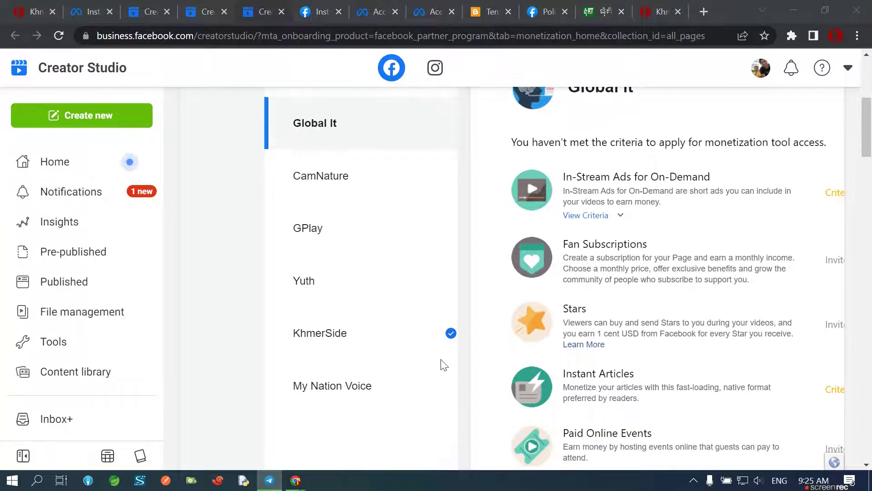
pyautogui.click(363, 336)
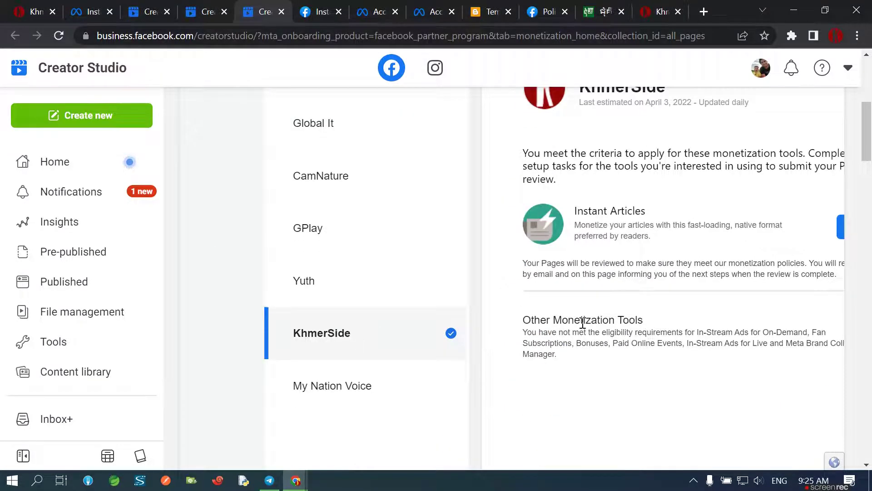
pyautogui.scroll(-2, 724, 323)
pyautogui.scroll(6, 734, 325)
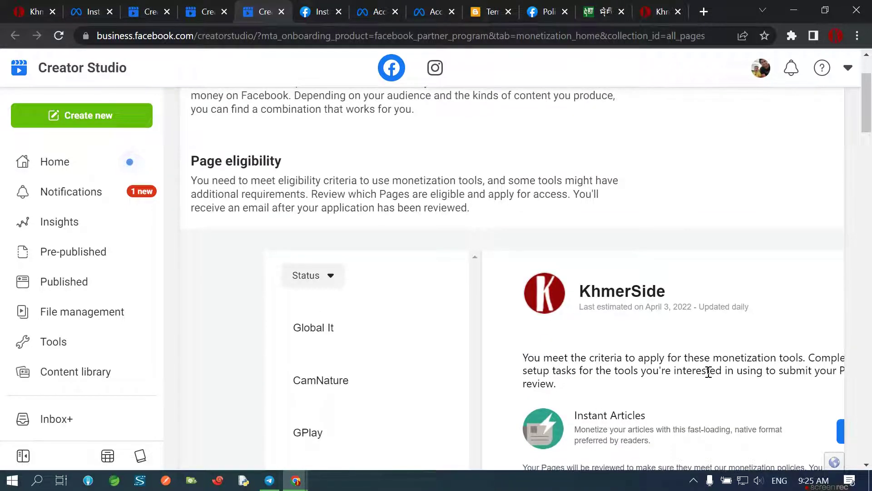
pyautogui.moveTo(709, 372); pyautogui.dragTo(727, 466)
pyautogui.scroll(-4, 724, 370)
pyautogui.click(598, 346)
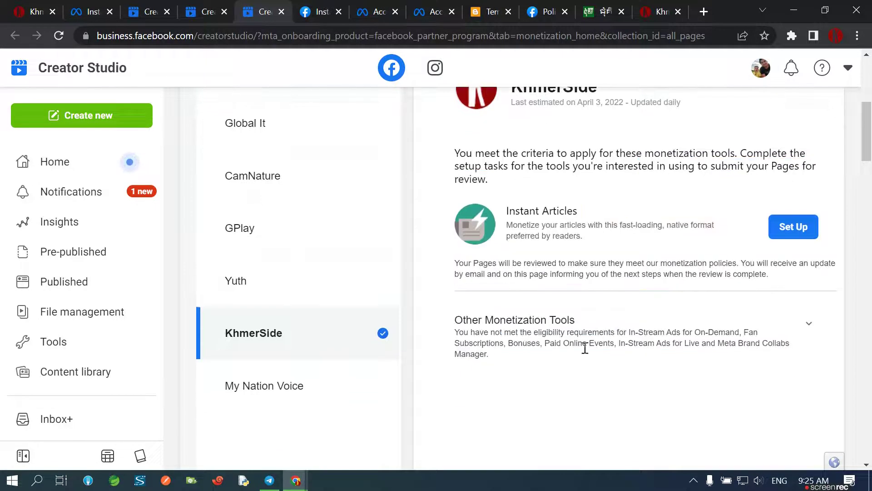
# Expand KhmerSide's Other Monetization Tools and examine the criteria for In-Stream Ads for On-Demand
pyautogui.scroll(-5, 598, 347)
pyautogui.scroll(2, 574, 333)
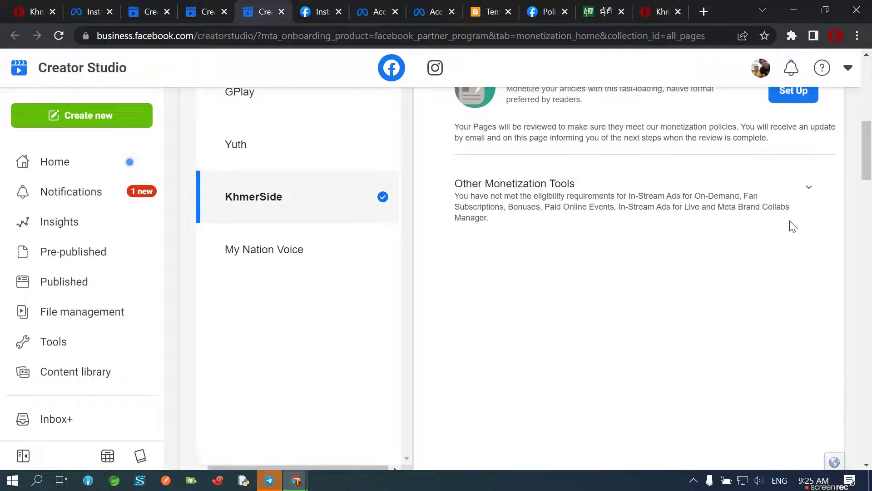
pyautogui.click(814, 196)
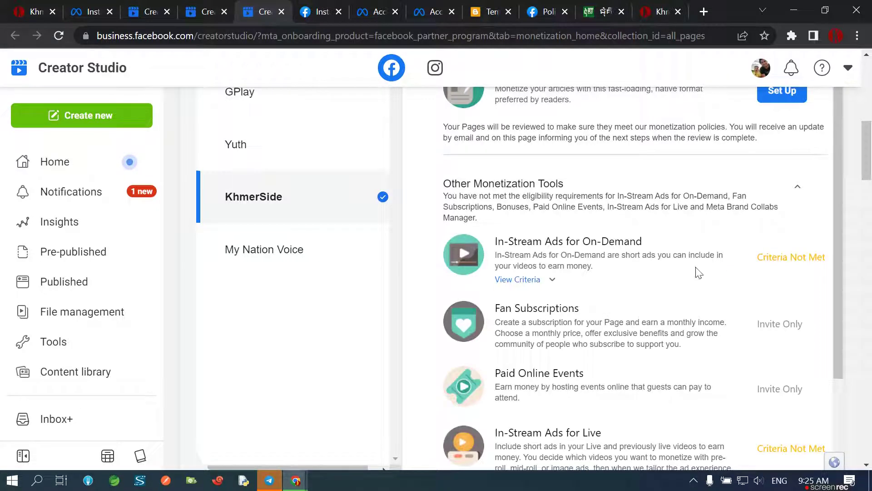
pyautogui.click(535, 280)
pyautogui.scroll(-3, 537, 308)
pyautogui.scroll(-4, 538, 308)
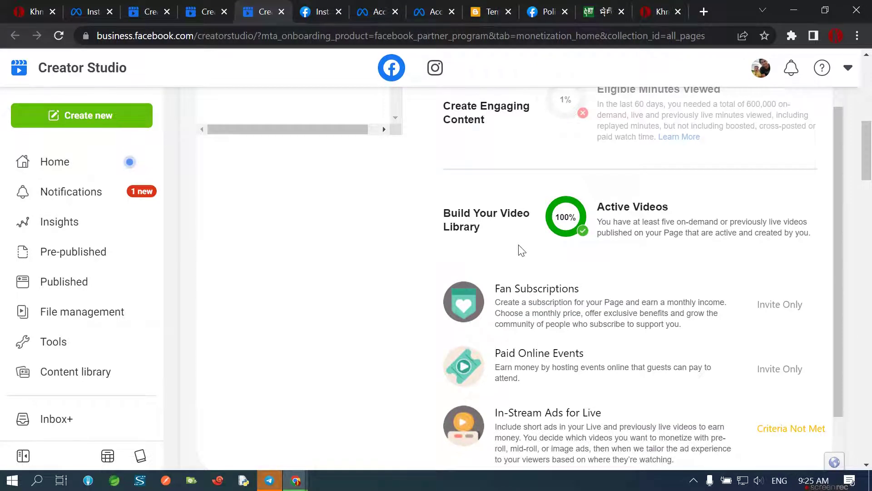
pyautogui.scroll(-2, 522, 251)
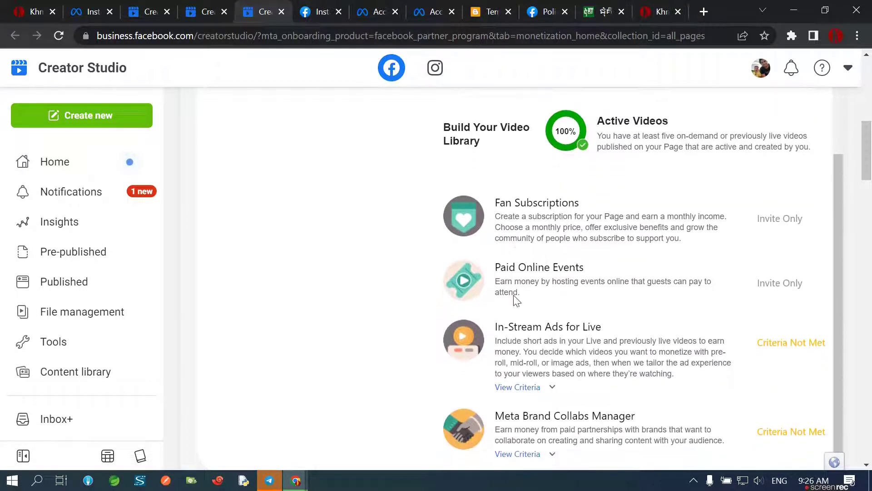
# Examine the Monetization Tools cards for what each tool is best for and its eligibility requirements
pyautogui.scroll(-8, 516, 298)
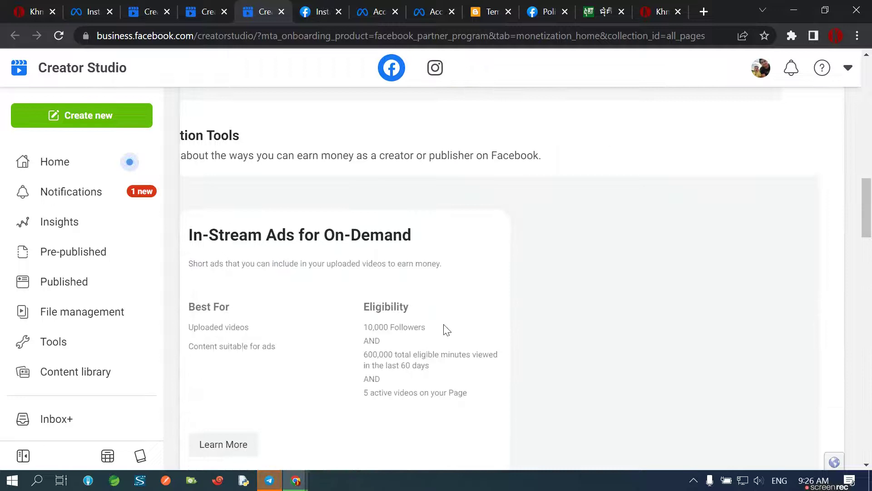
pyautogui.moveTo(414, 155); pyautogui.dragTo(74, 187)
pyautogui.click(373, 187)
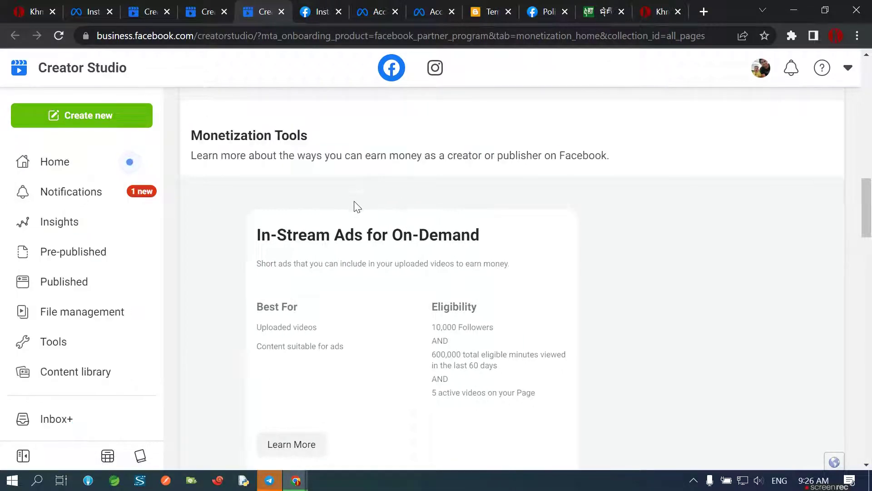
pyautogui.scroll(-3, 313, 253)
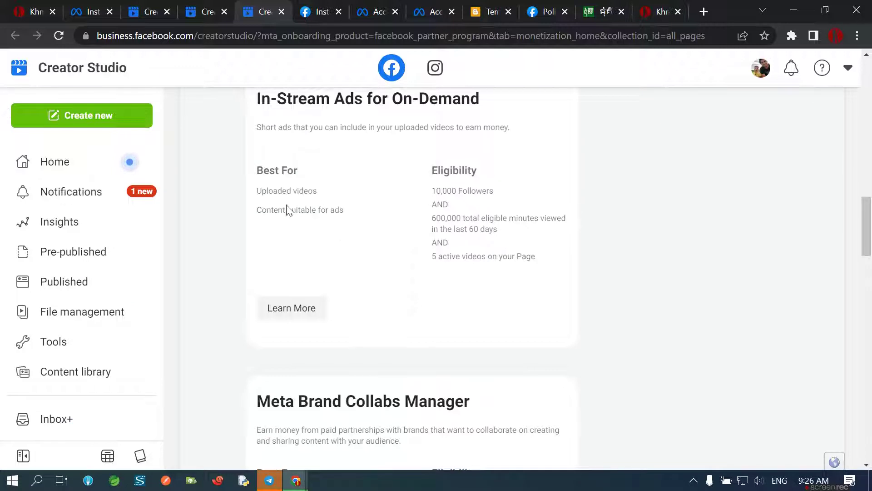
pyautogui.scroll(-4, 285, 311)
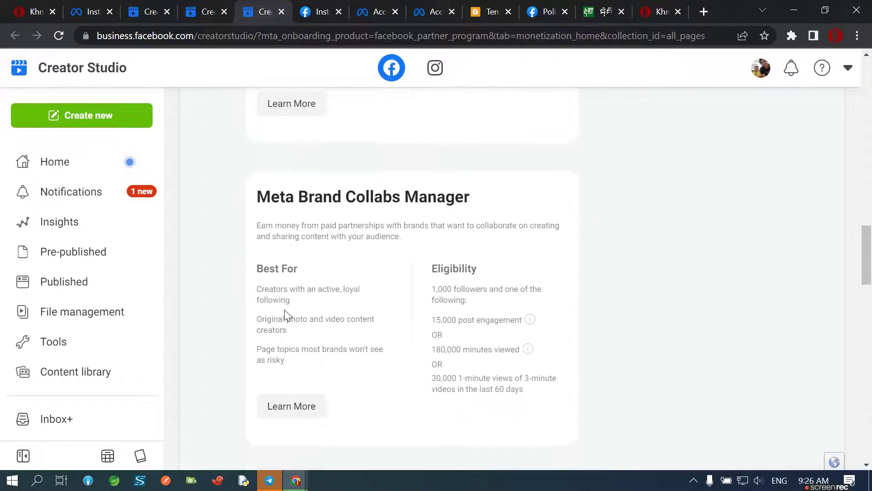
pyautogui.scroll(-10, 285, 313)
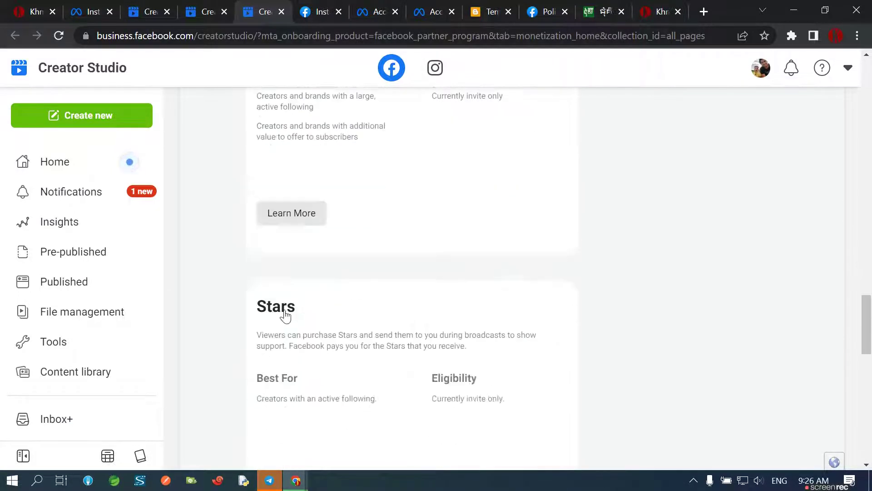
pyautogui.scroll(-10, 286, 314)
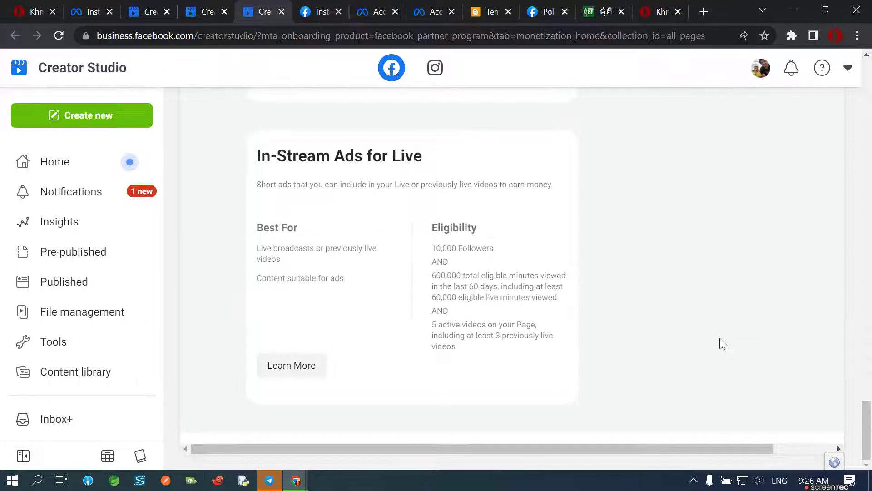
pyautogui.scroll(7, 594, 317)
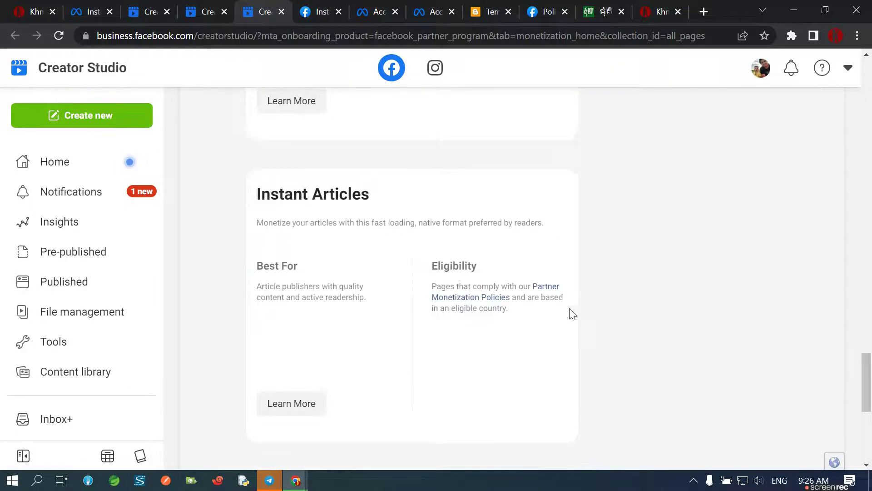
pyautogui.scroll(10, 411, 329)
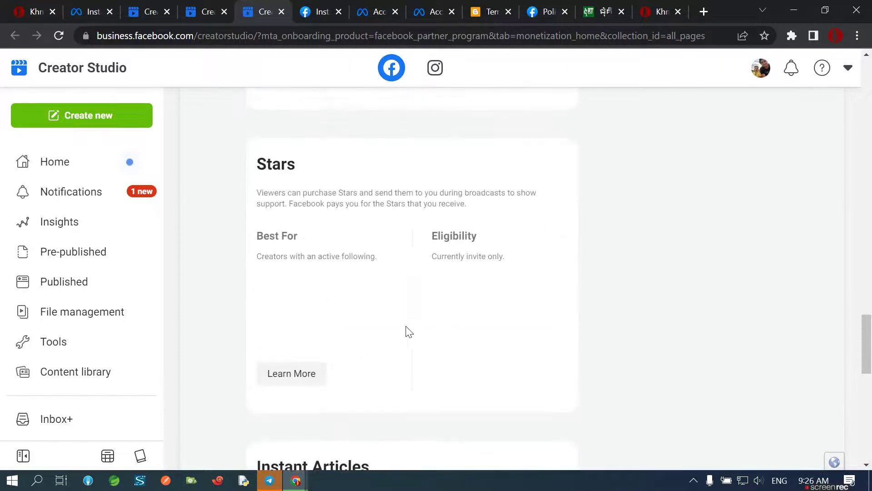